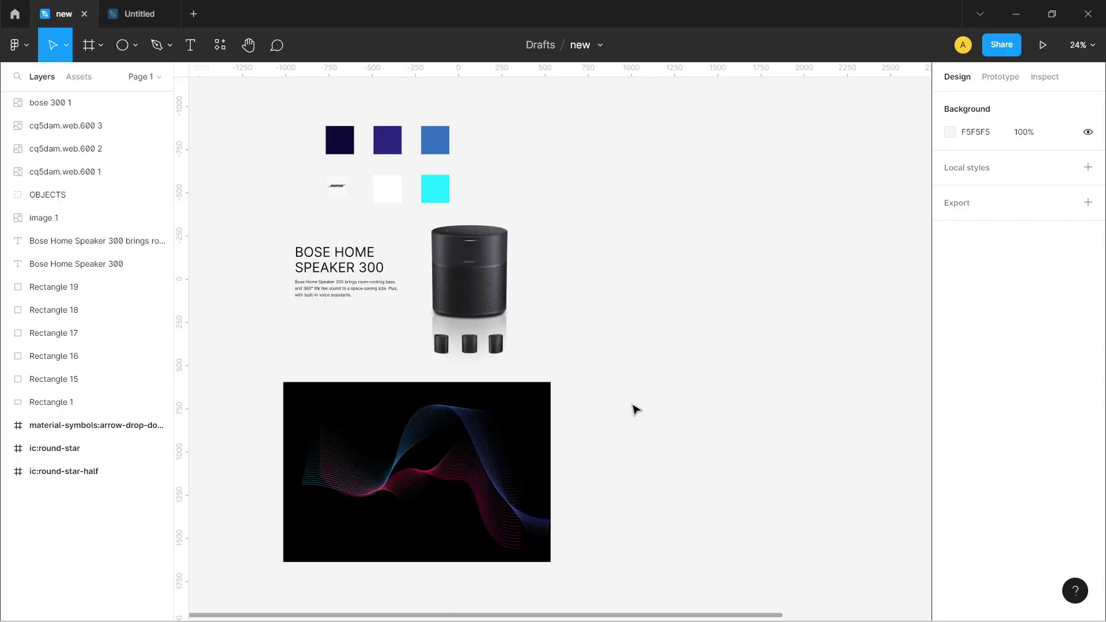
Add a 1920×1080 Slide 16:9 presentation frame and place it right of the Bose assets.
scroll(591, 386, "left", 1)
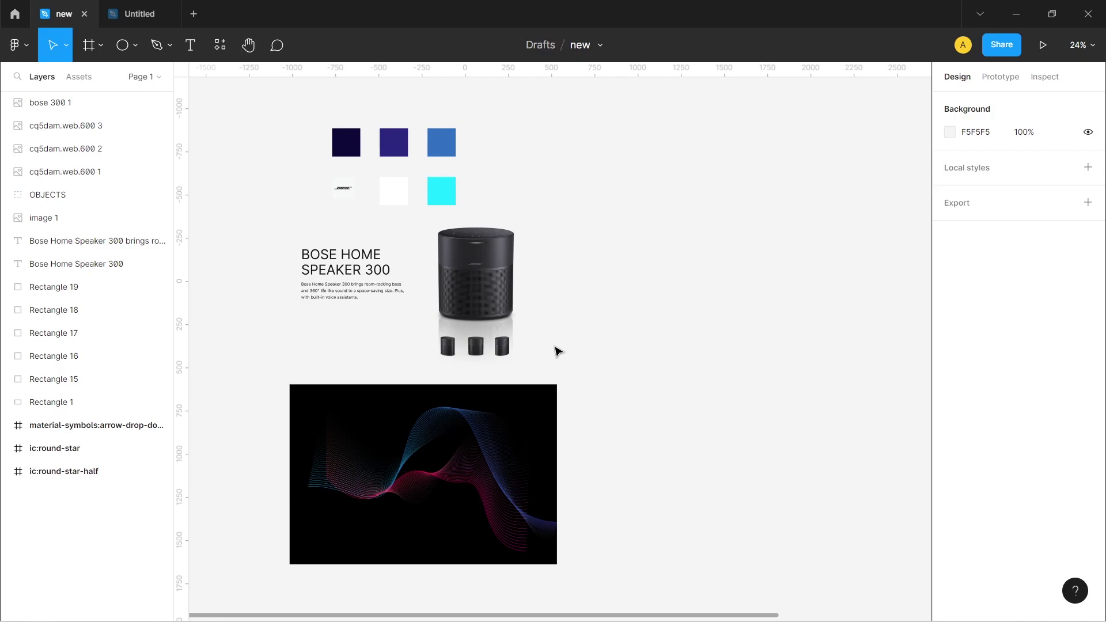
mouse_move(625, 405)
left_mouse_down()
mouse_move(573, 404)
mouse_move(561, 382)
left_mouse_up()
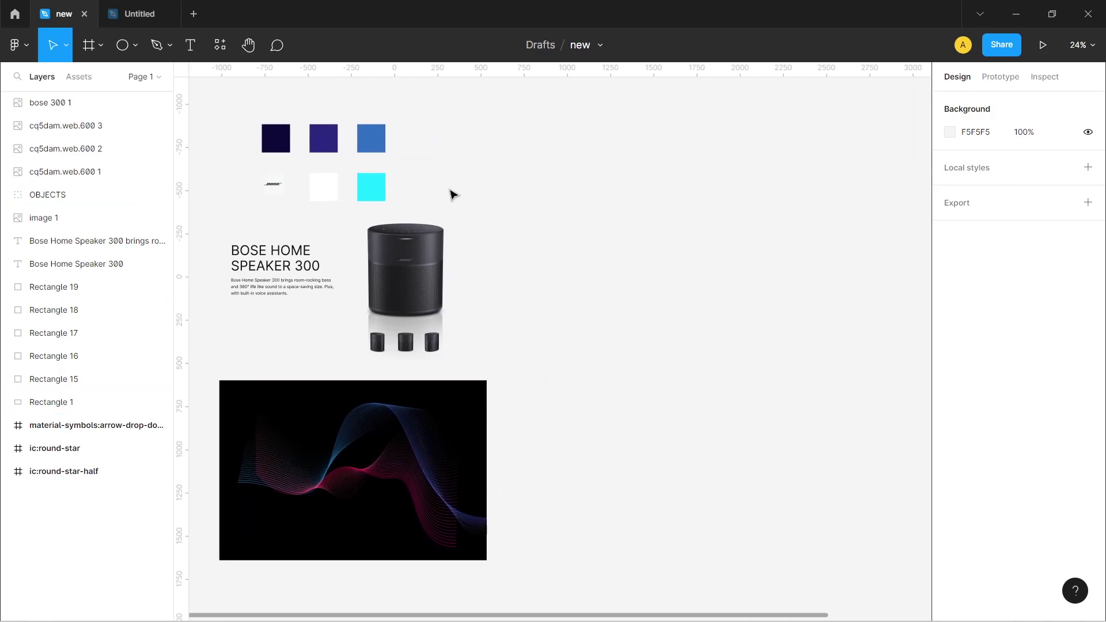
left_click(89, 49)
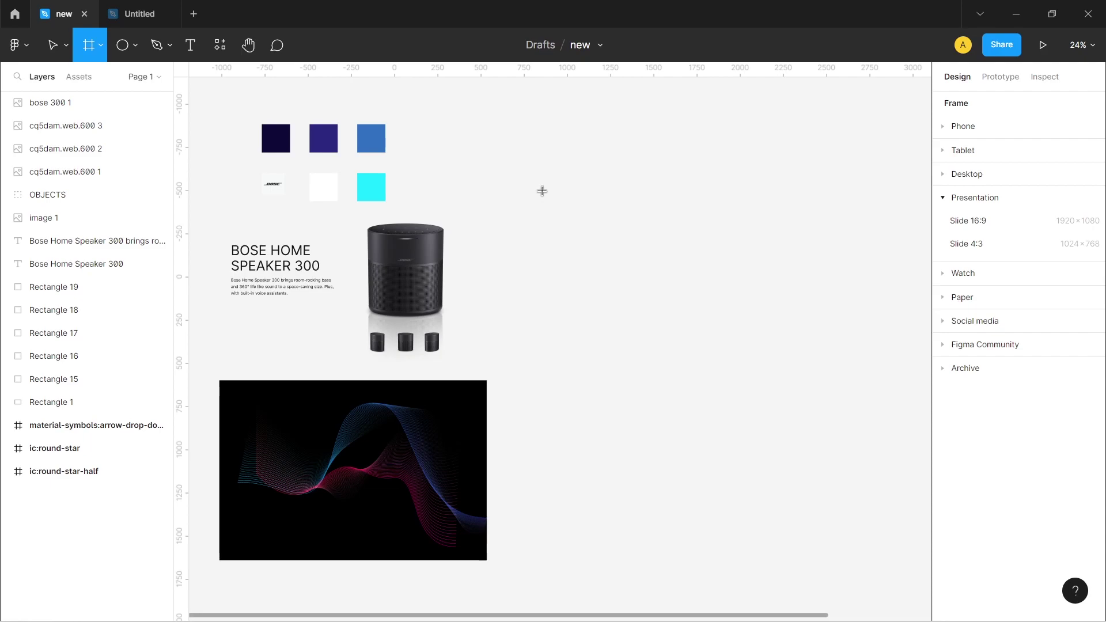
left_click_drag(540, 187, 854, 409)
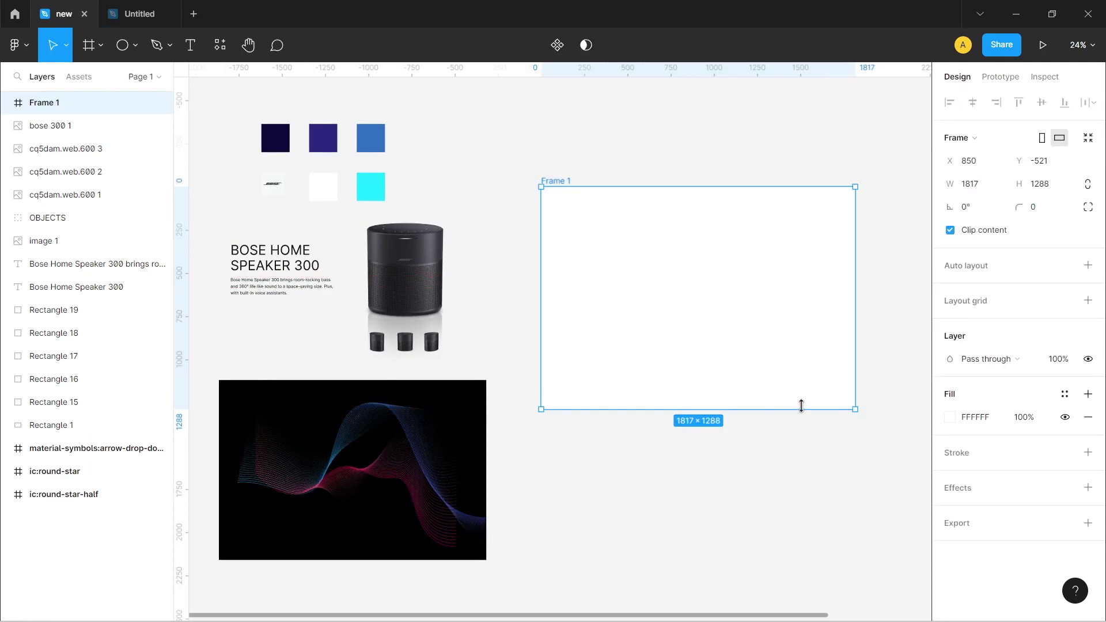
key("Delete")
left_click(89, 51)
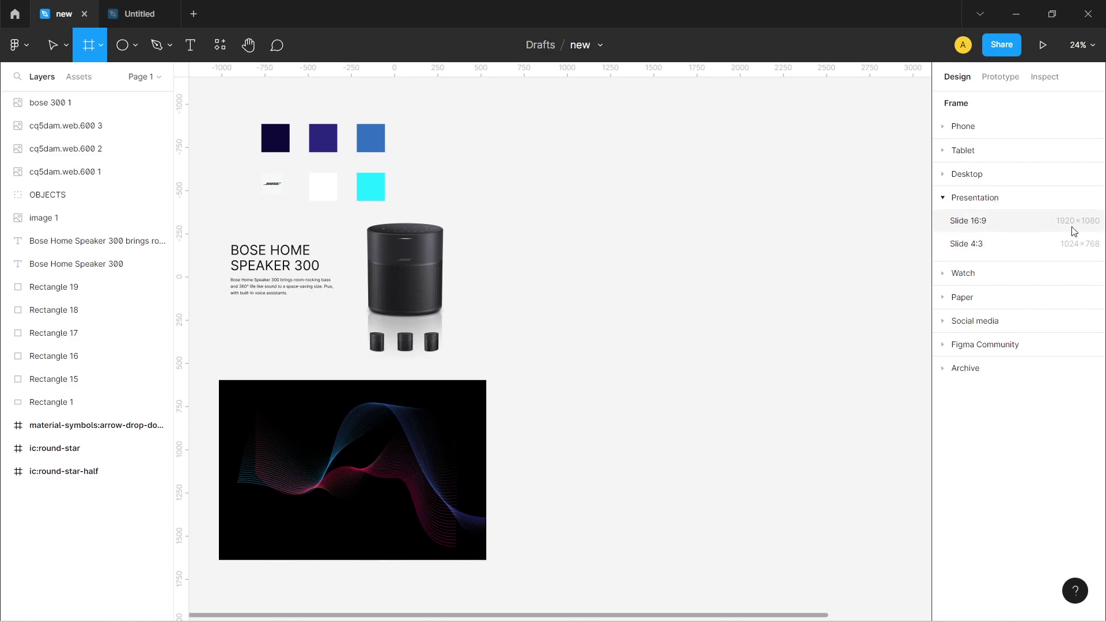
left_click(975, 229)
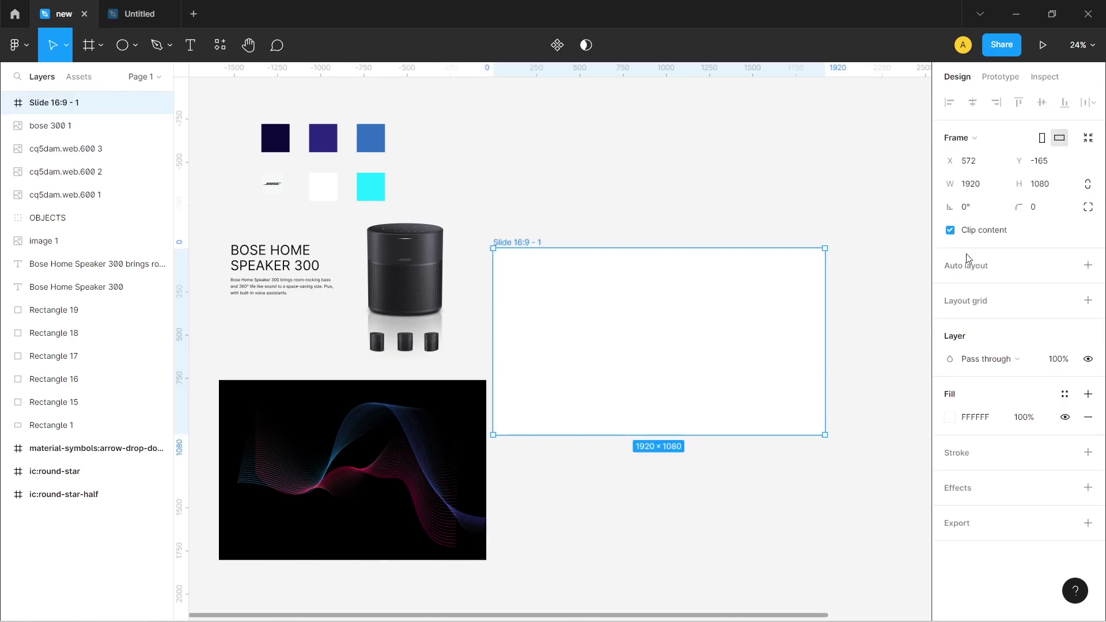
left_click_drag(506, 353, 562, 323)
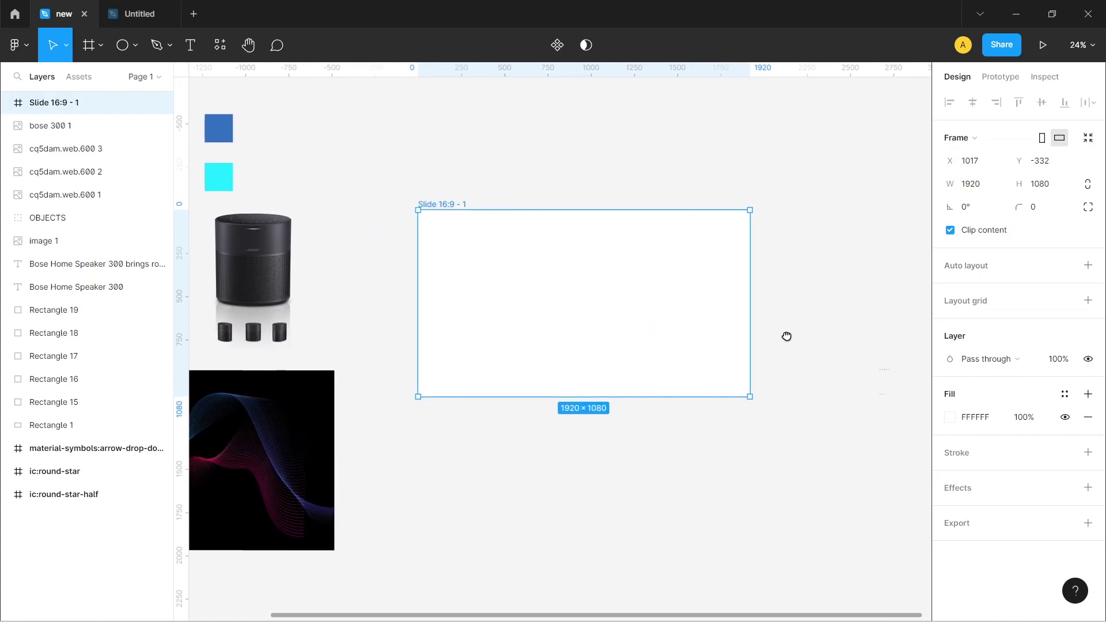
scroll(785, 334, "right", 2)
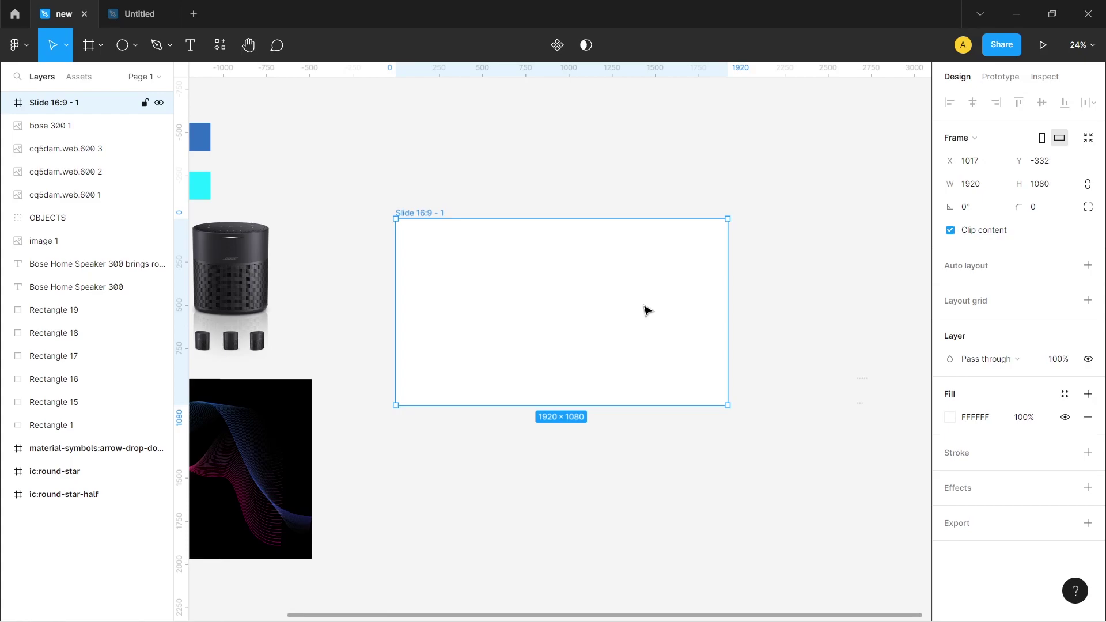
scroll(644, 309, "up", 1)
scroll(644, 309, "left", 1)
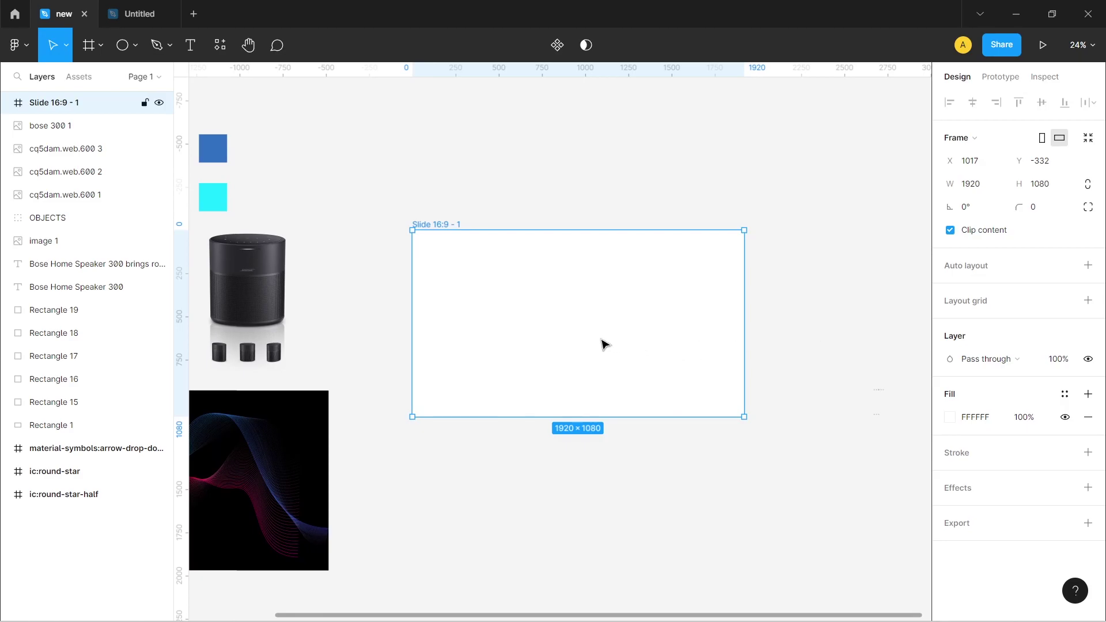
In the Untitled file, pan across the fashion-blog device mockups and 12-column grid diagram.
left_click(134, 15)
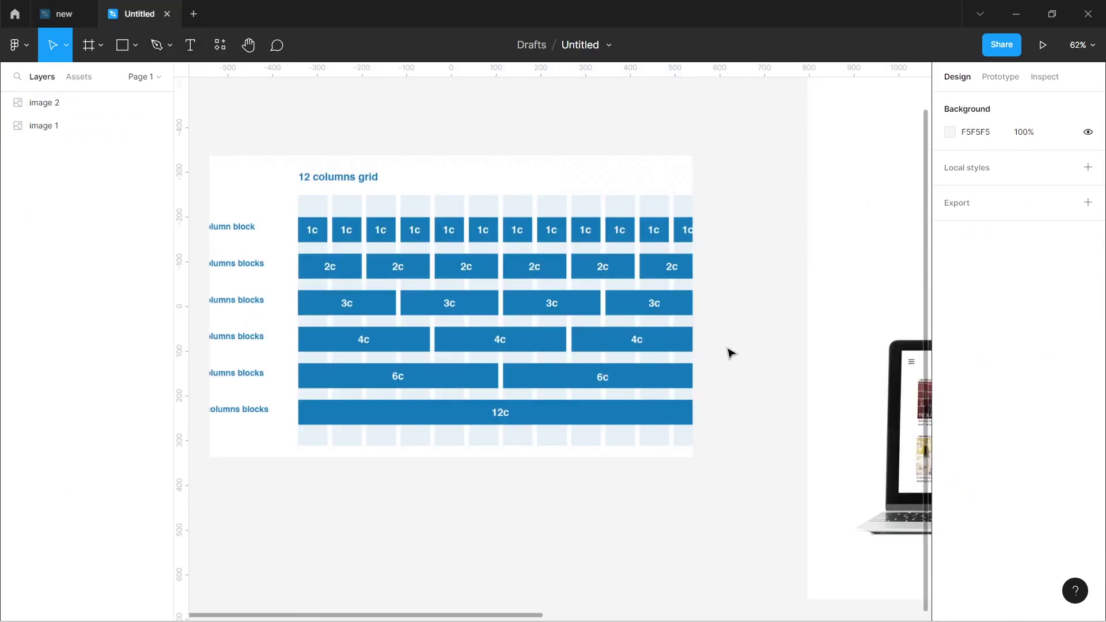
scroll(718, 342, "down", 1)
scroll(718, 343, "right", 1)
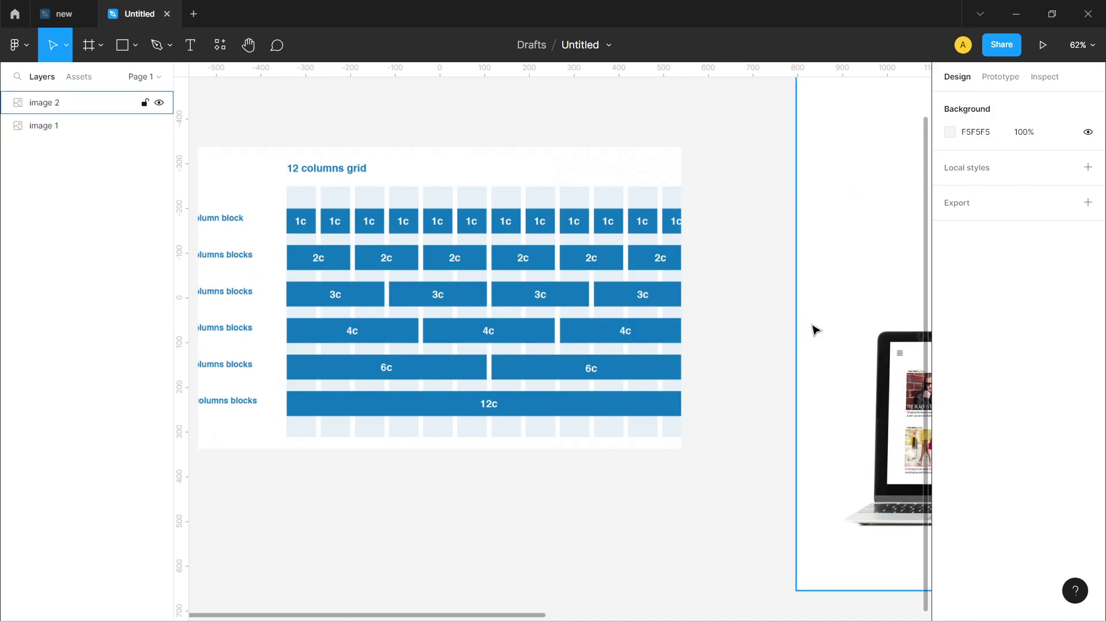
left_click_drag(814, 328, 403, 331)
left_click_drag(670, 296, 652, 274)
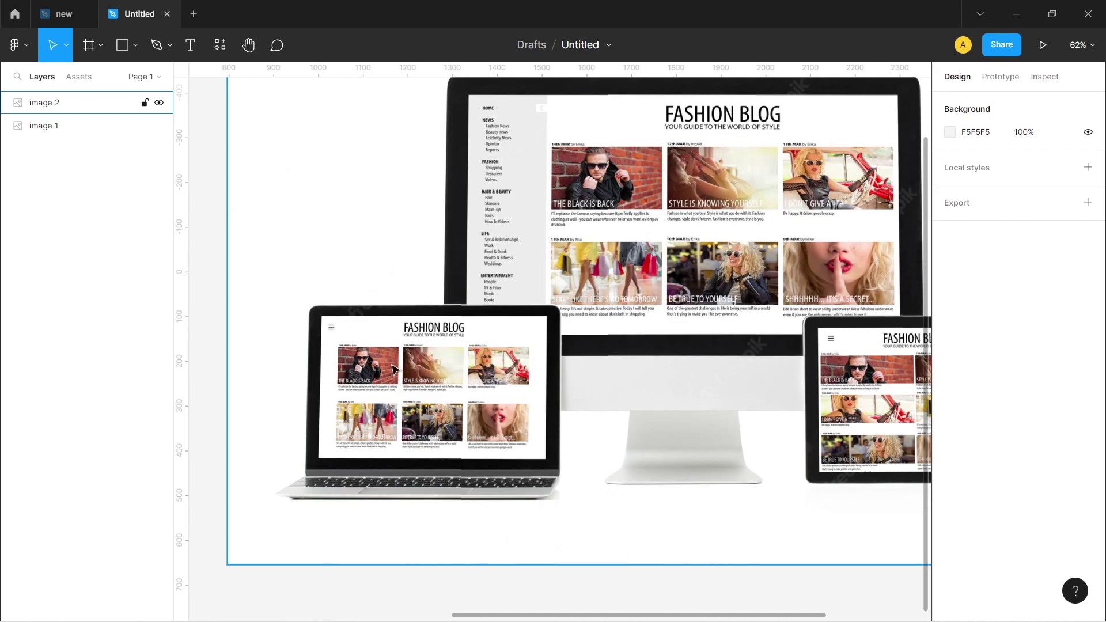
left_click_drag(708, 403, 373, 368)
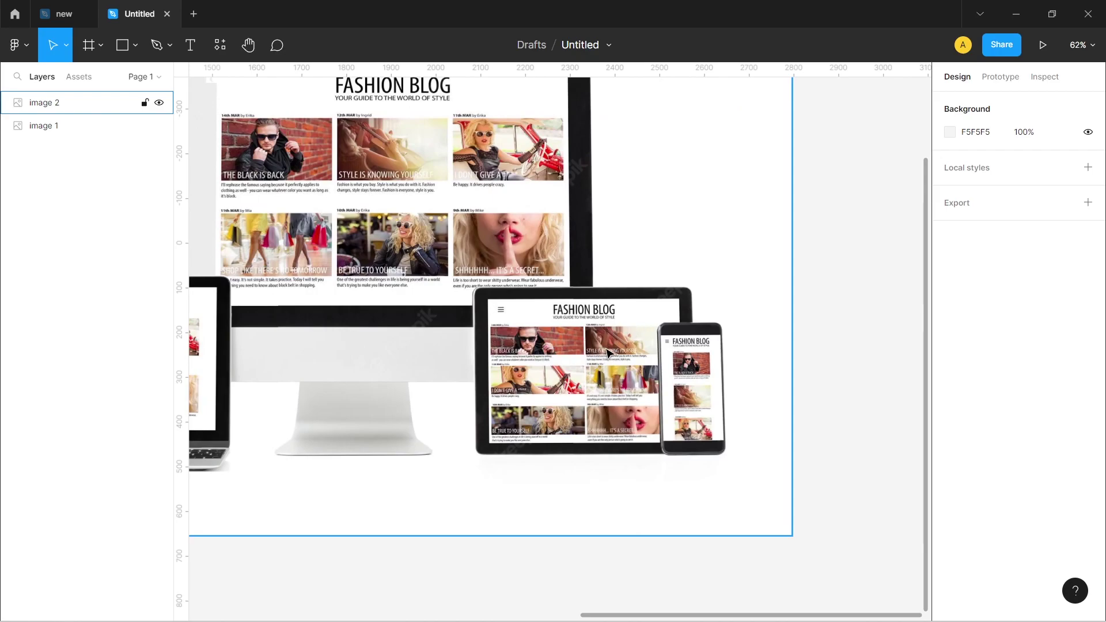
scroll(420, 288, "left", 1)
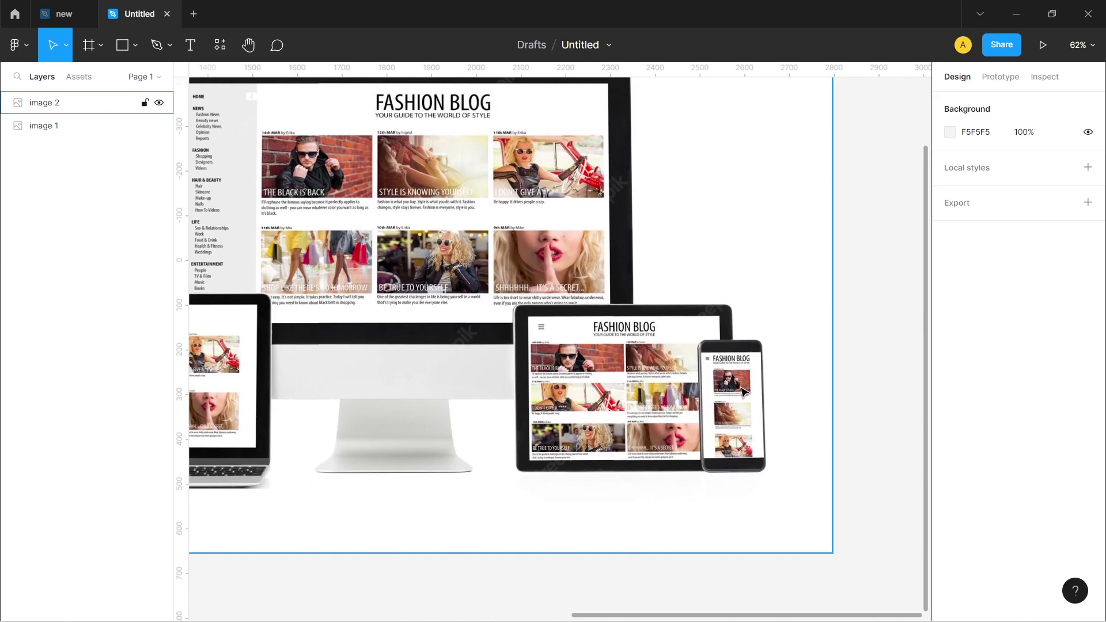
scroll(726, 429, "down", 3, "ctrl")
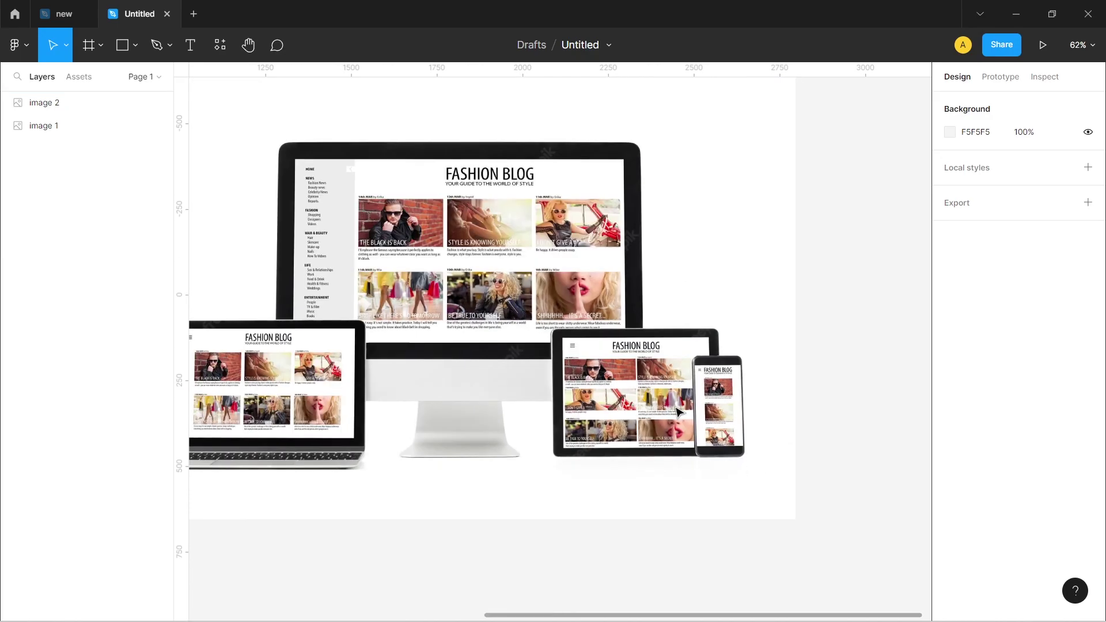
scroll(471, 320, "left", 4)
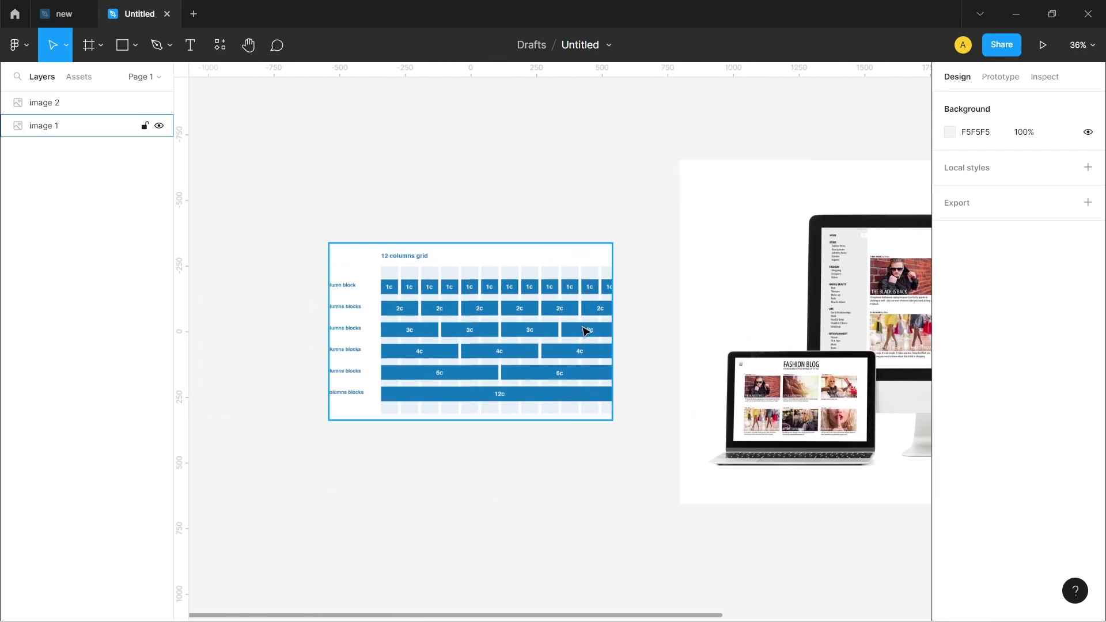
scroll(516, 331, "up", 3, "ctrl")
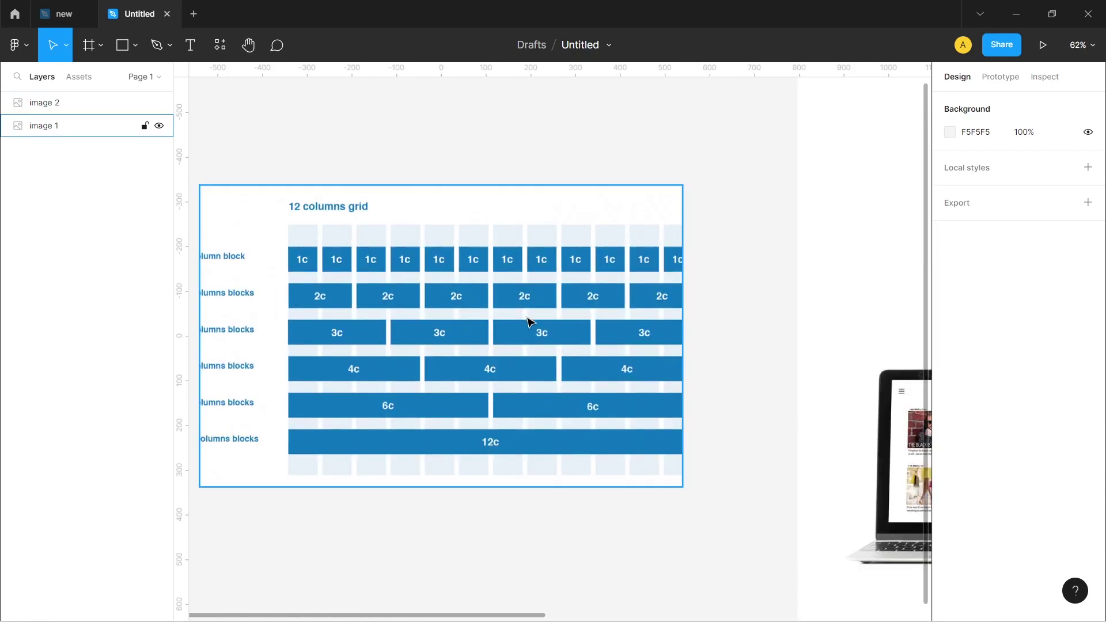
Add a Columns layout grid with a count of 12 to the slide frame.
left_click(60, 14)
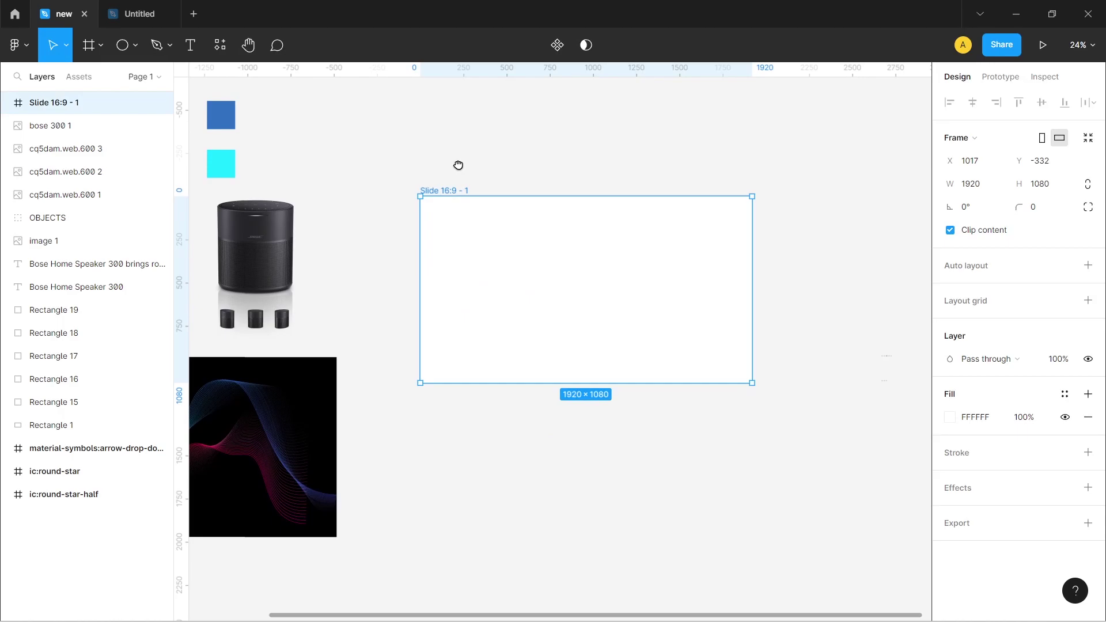
scroll(562, 289, "up", 2, "ctrl")
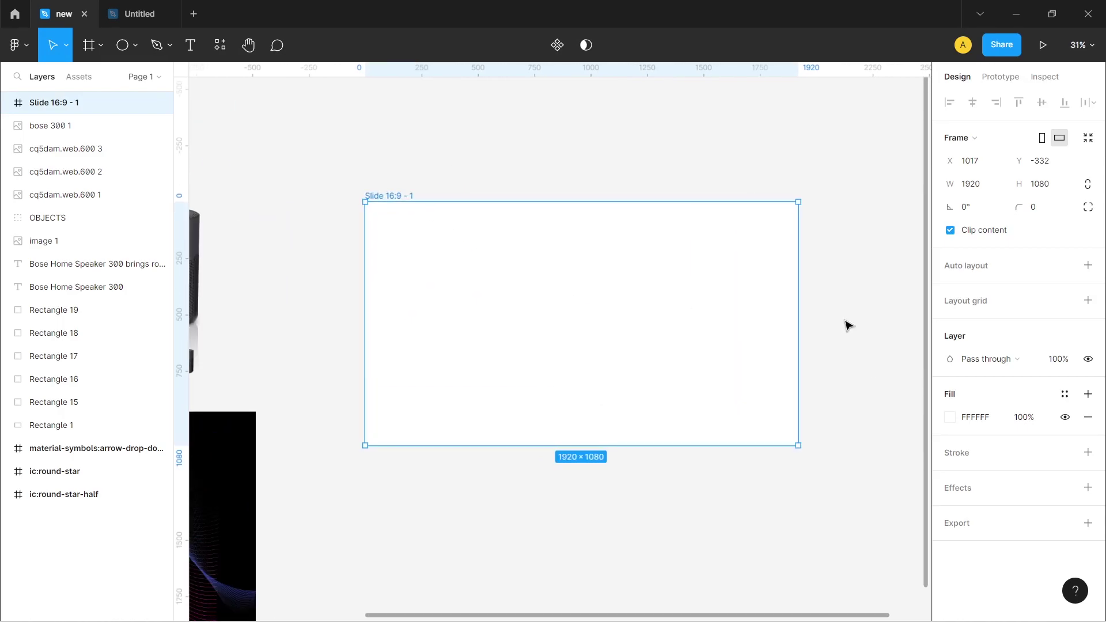
left_click(841, 348)
mouse_move(1014, 300)
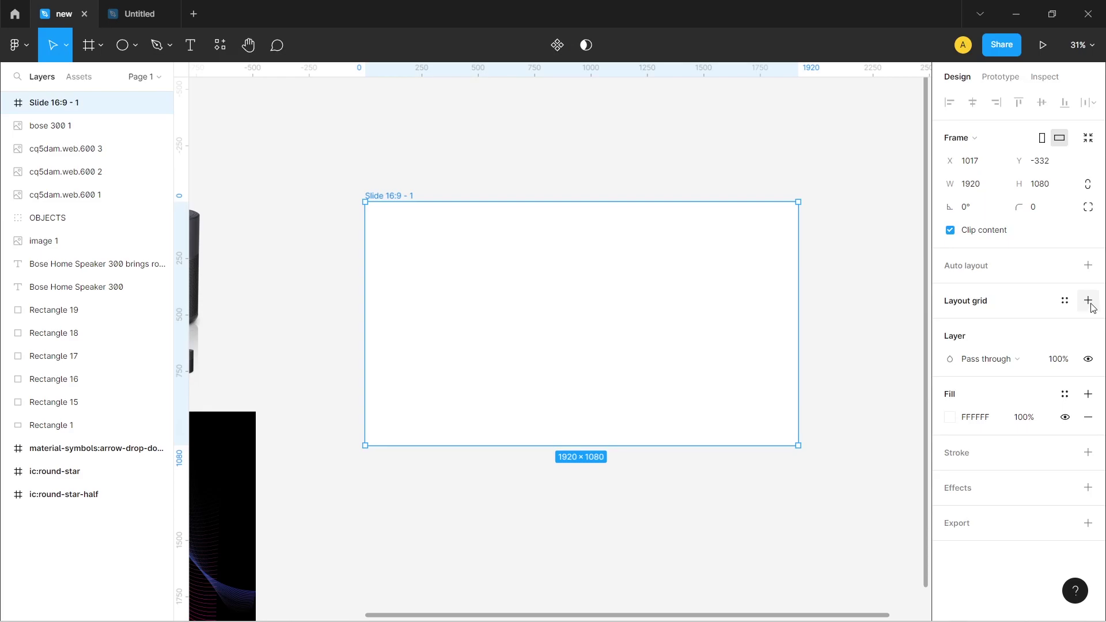
left_click(1087, 301)
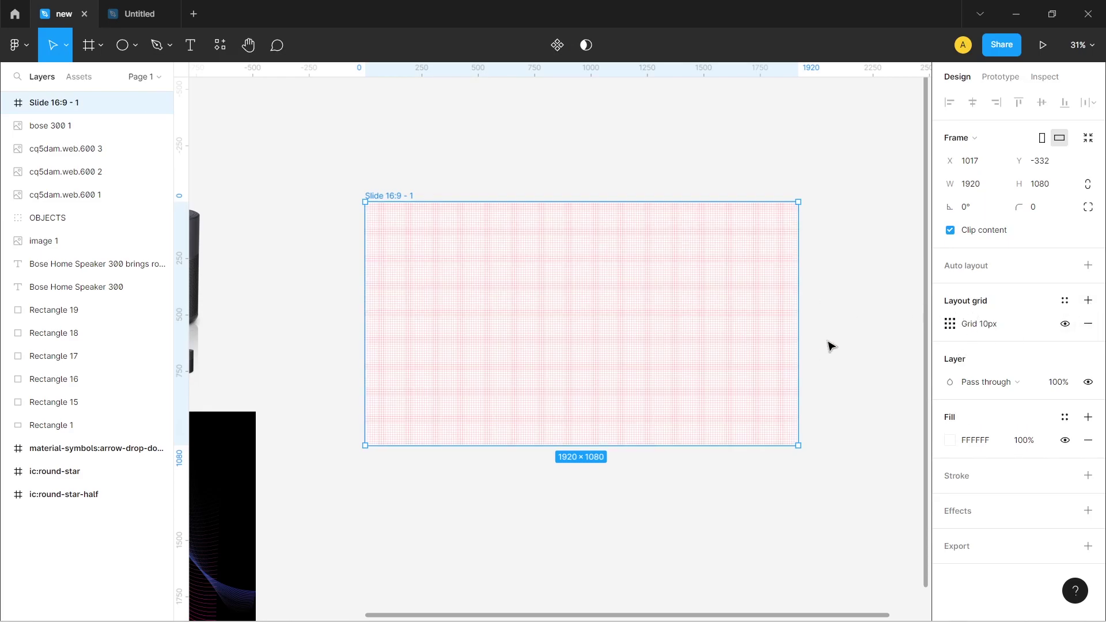
left_click(950, 324)
left_click(797, 326)
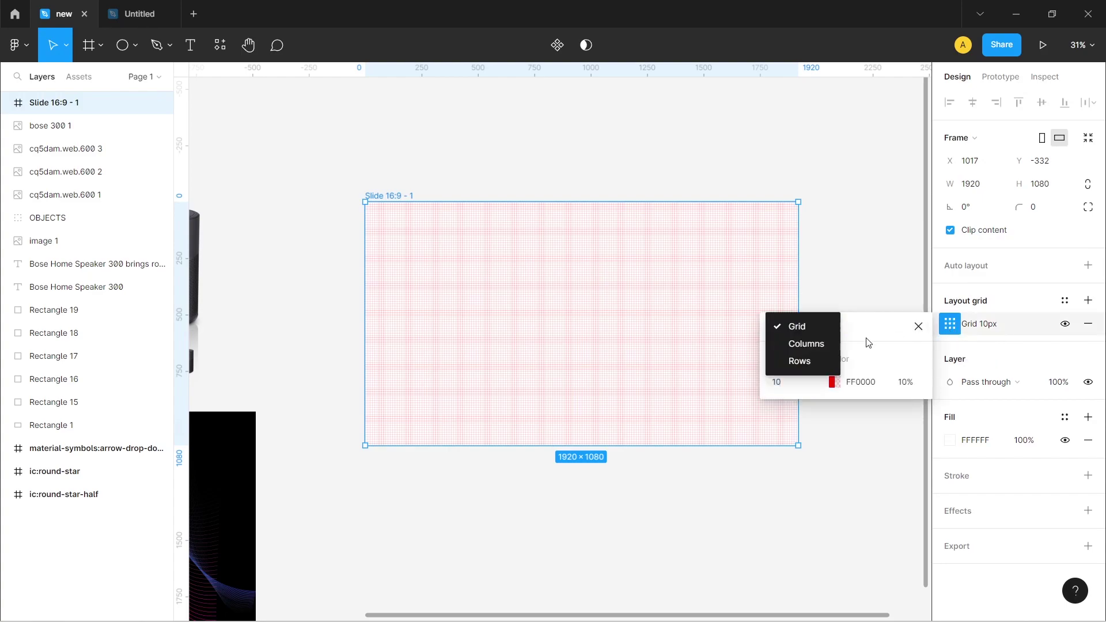
left_click(806, 344)
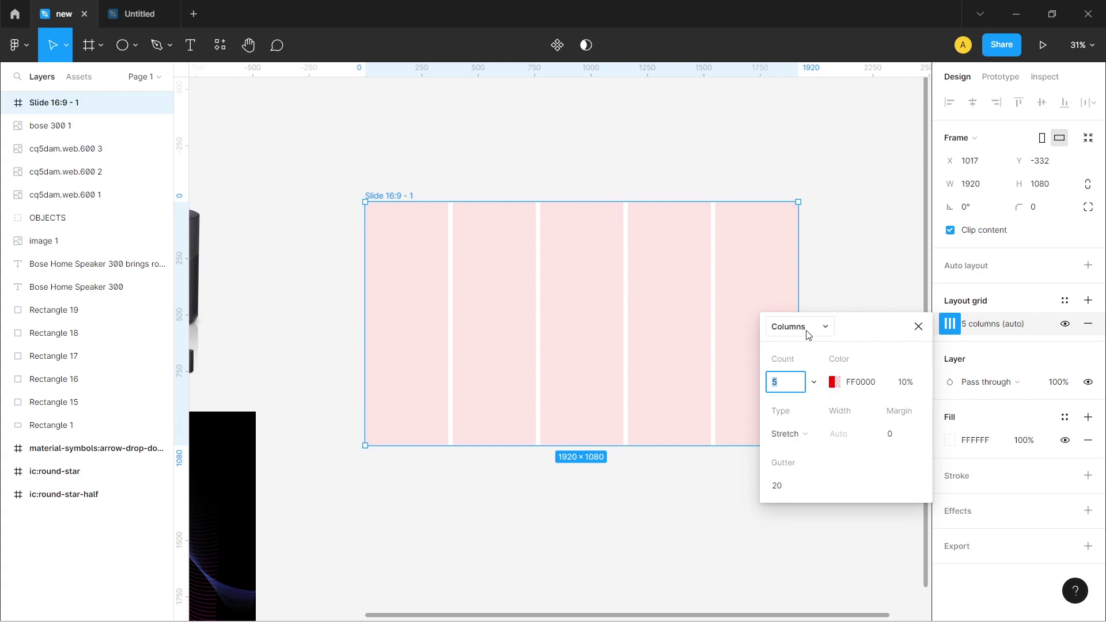
left_click(813, 382)
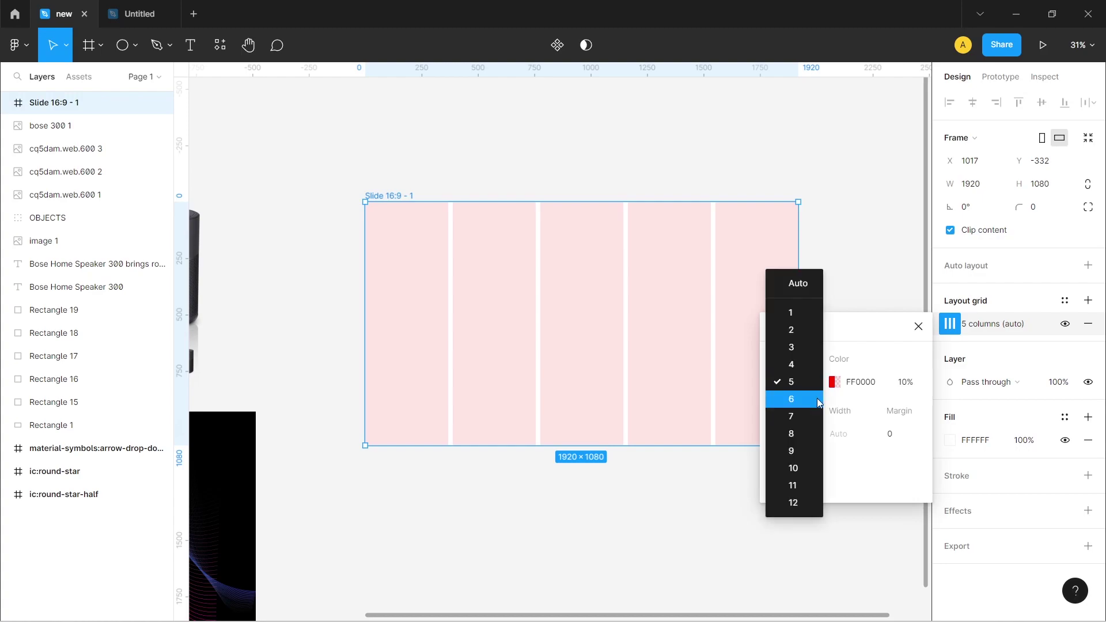
left_click(802, 503)
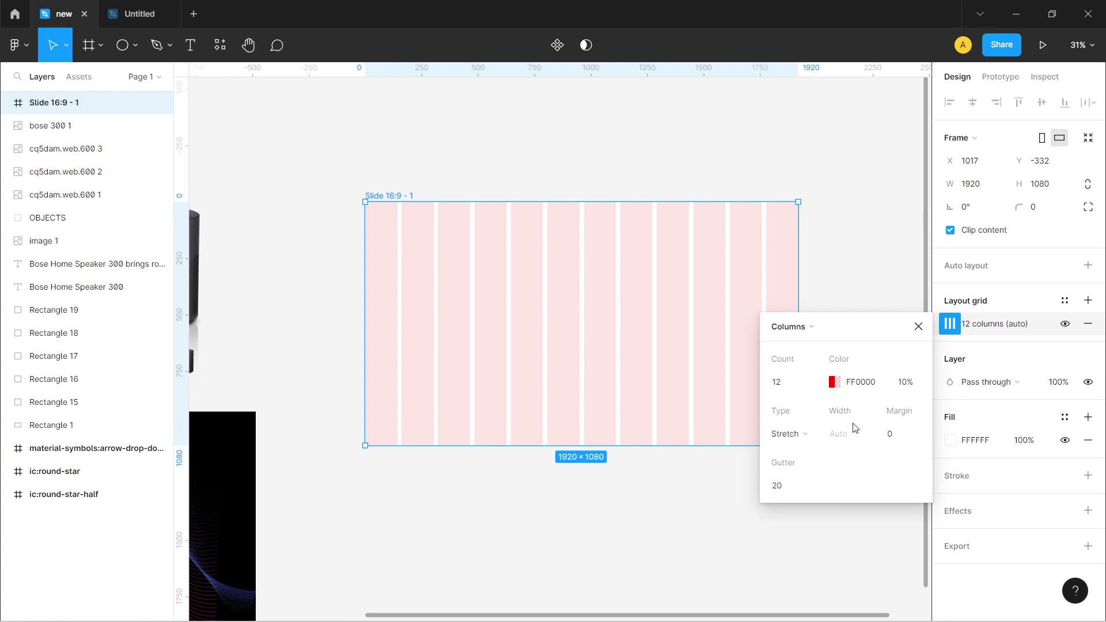
Set the column grid margin to 200 and its colour opacity to 4%.
left_click(899, 440)
type("200")
key("Return")
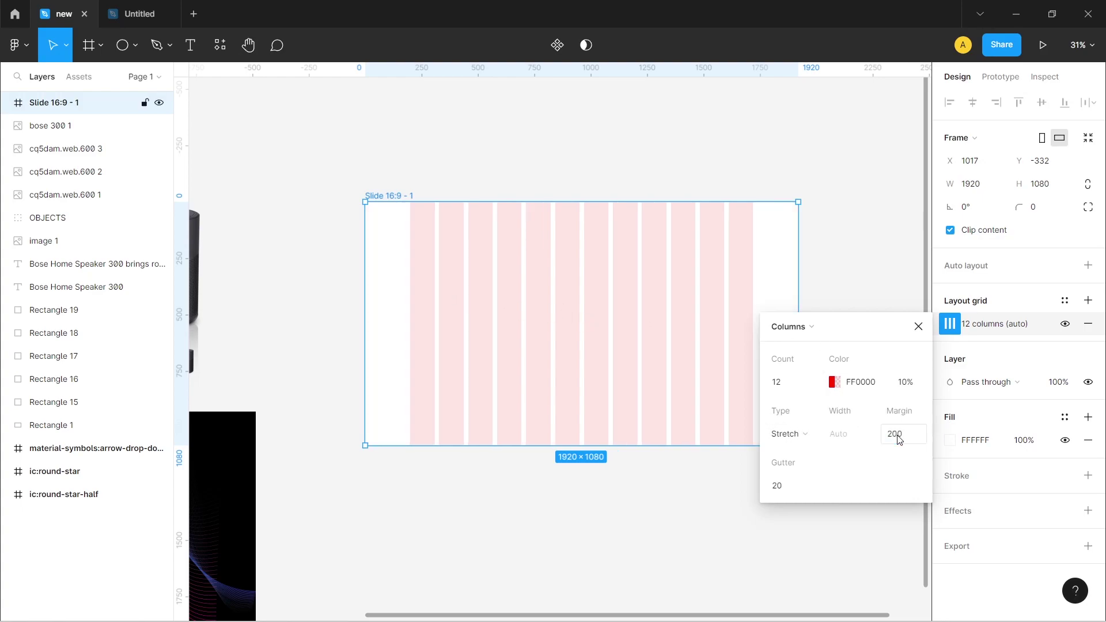
left_click(918, 327)
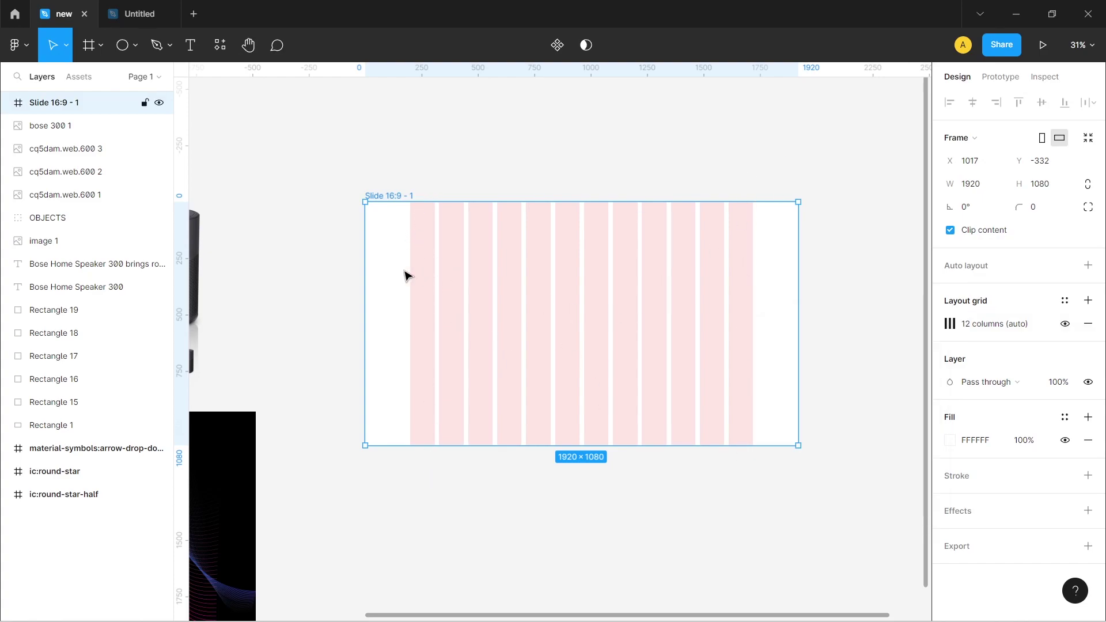
left_click(949, 323)
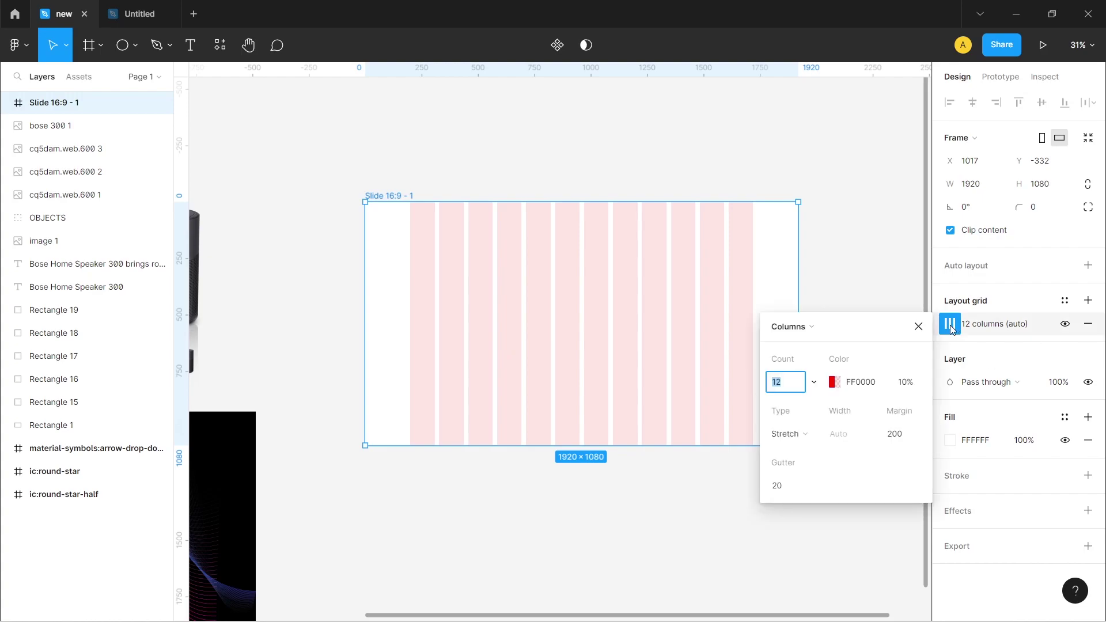
left_click(914, 383)
type("4")
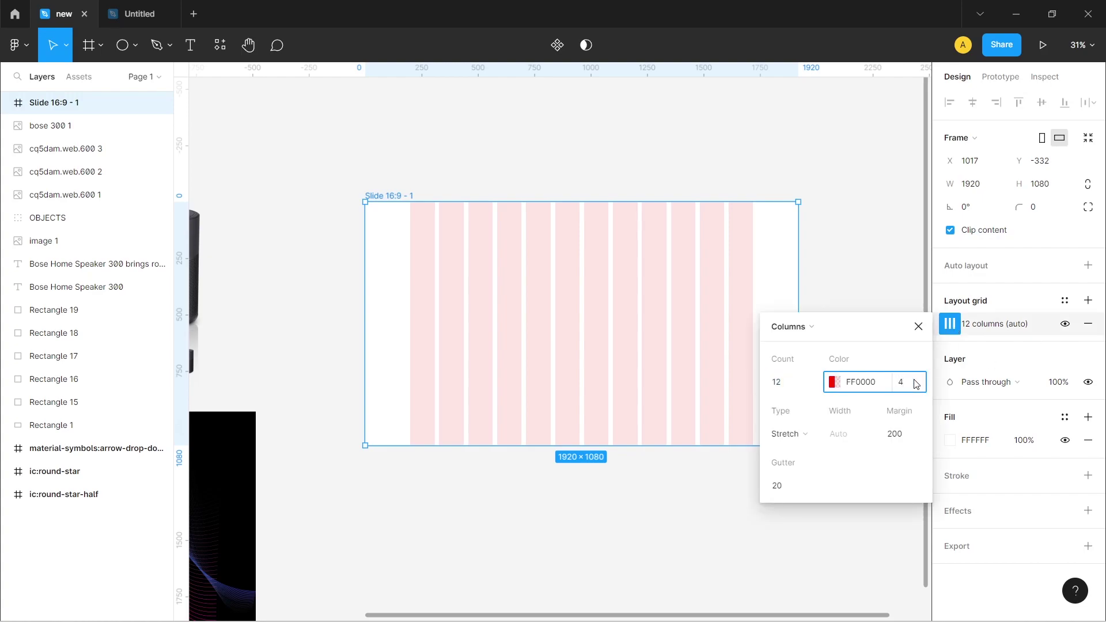
key("Return")
left_click(918, 326)
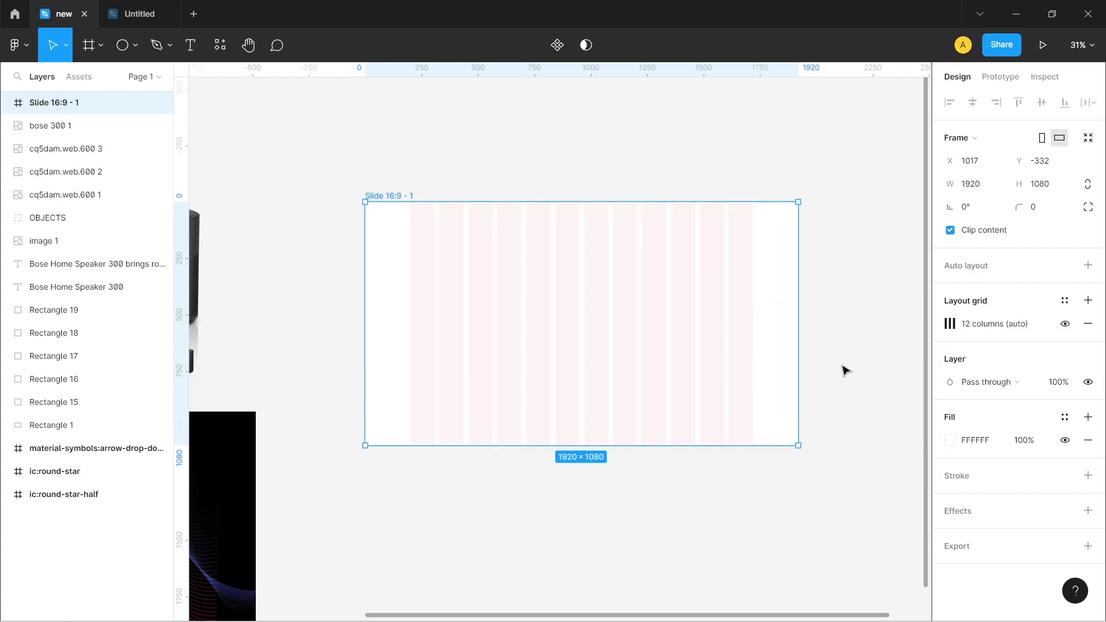
scroll(806, 367, "right", 2)
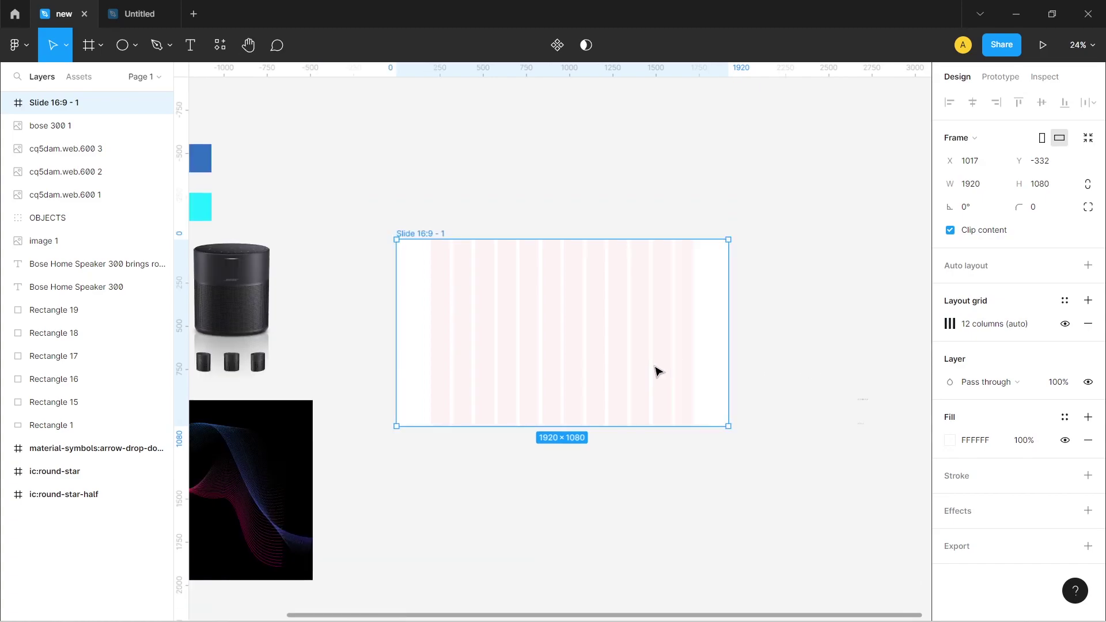
scroll(783, 381, "left", 1)
scroll(771, 382, "left", 2)
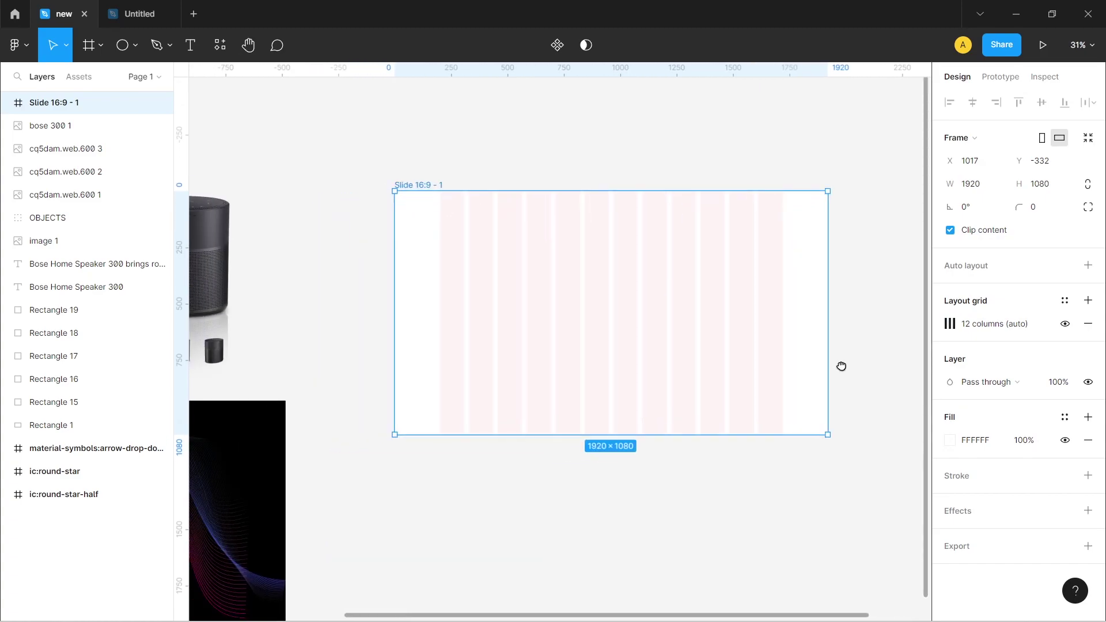
left_click(842, 368)
scroll(818, 362, "right", 1)
scroll(791, 357, "up", 2)
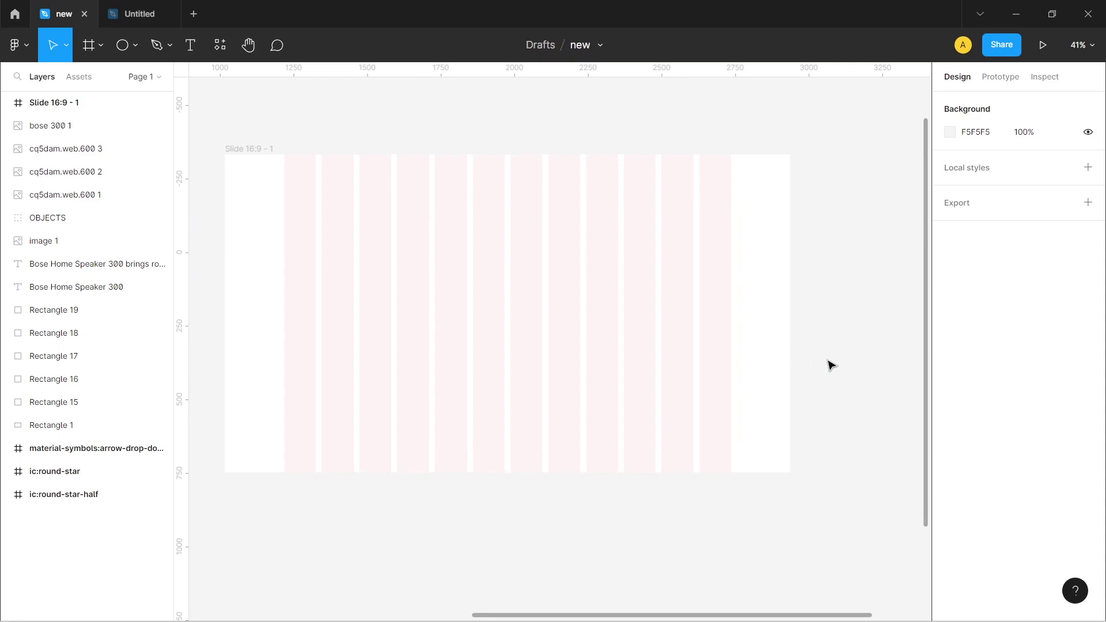
left_click_drag(829, 363, 848, 370)
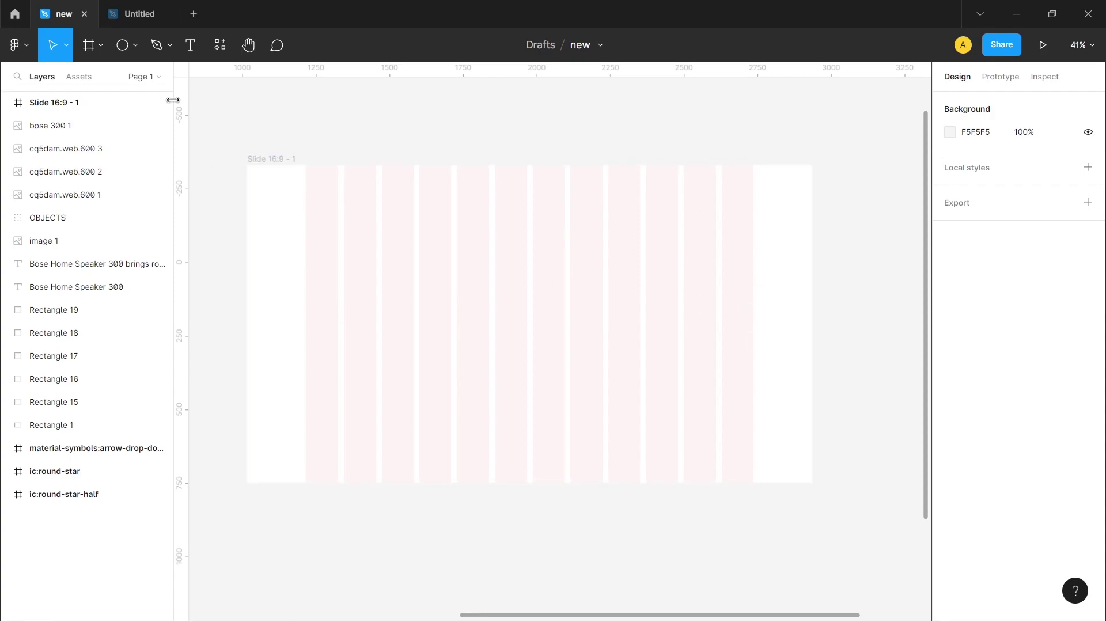
Draw a grey rectangle covering the full 1920×1080 slide.
left_click(136, 48)
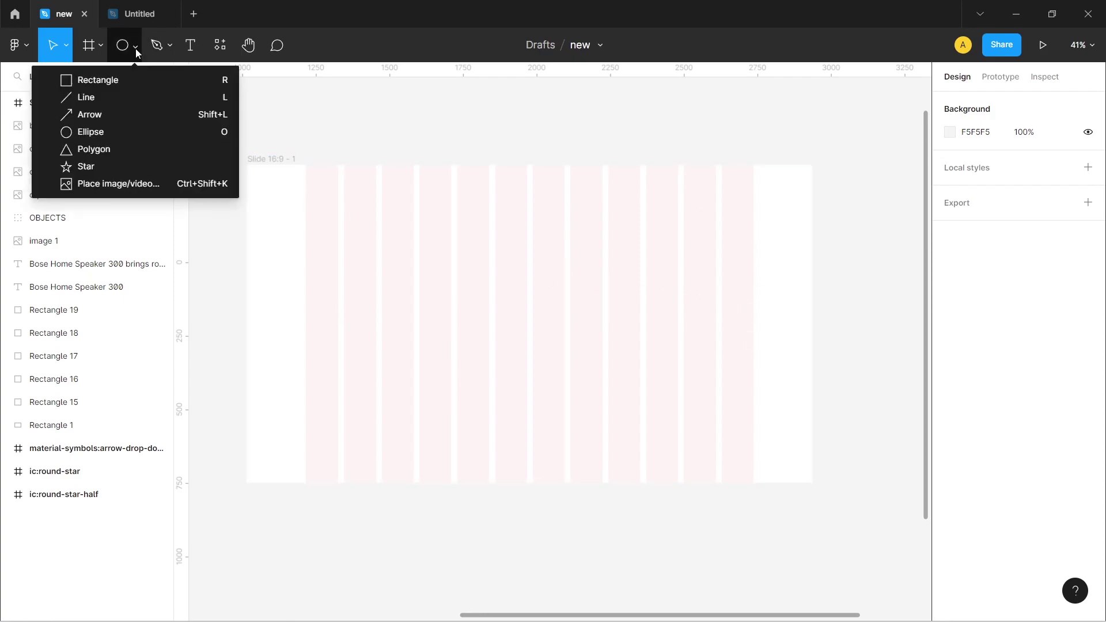
left_click(109, 82)
left_click_drag(253, 169, 812, 482)
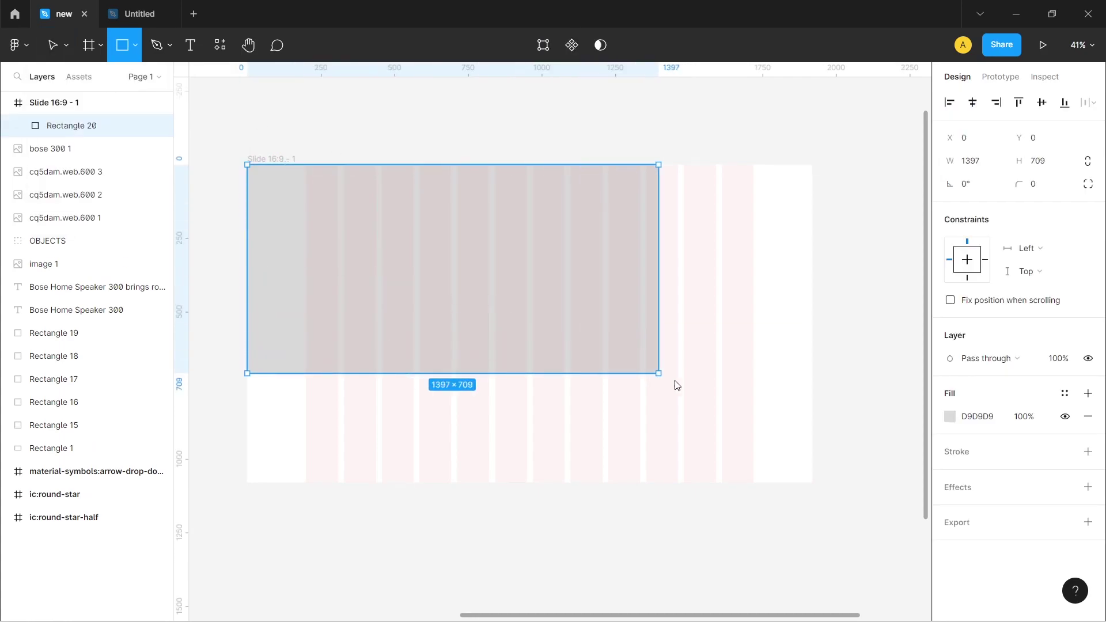
scroll(657, 363, "down", 5)
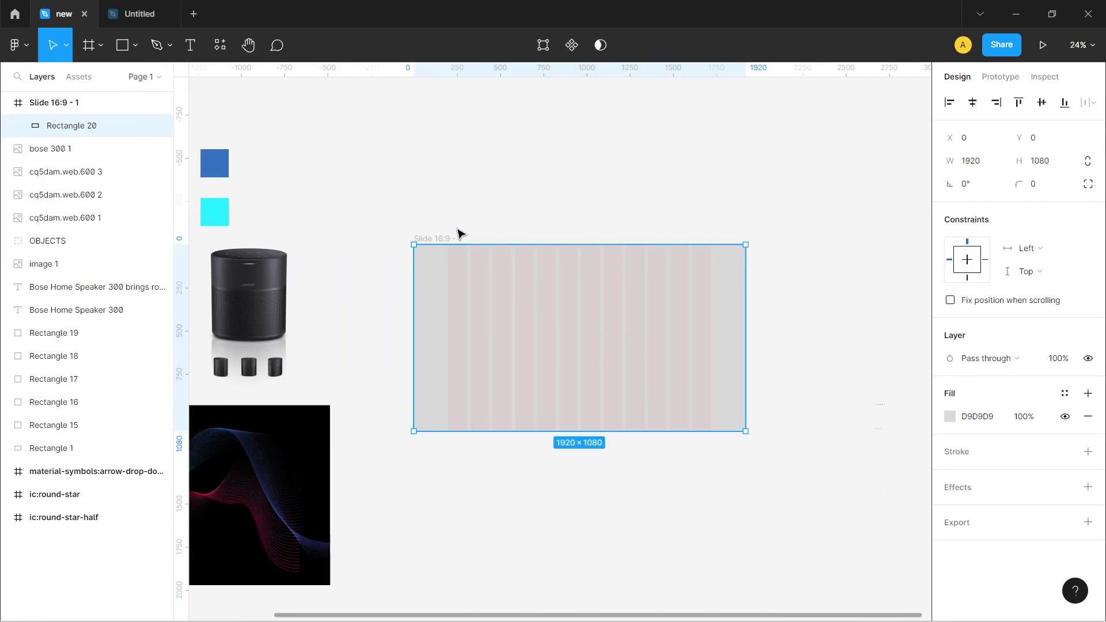
scroll(490, 230, "left", 3)
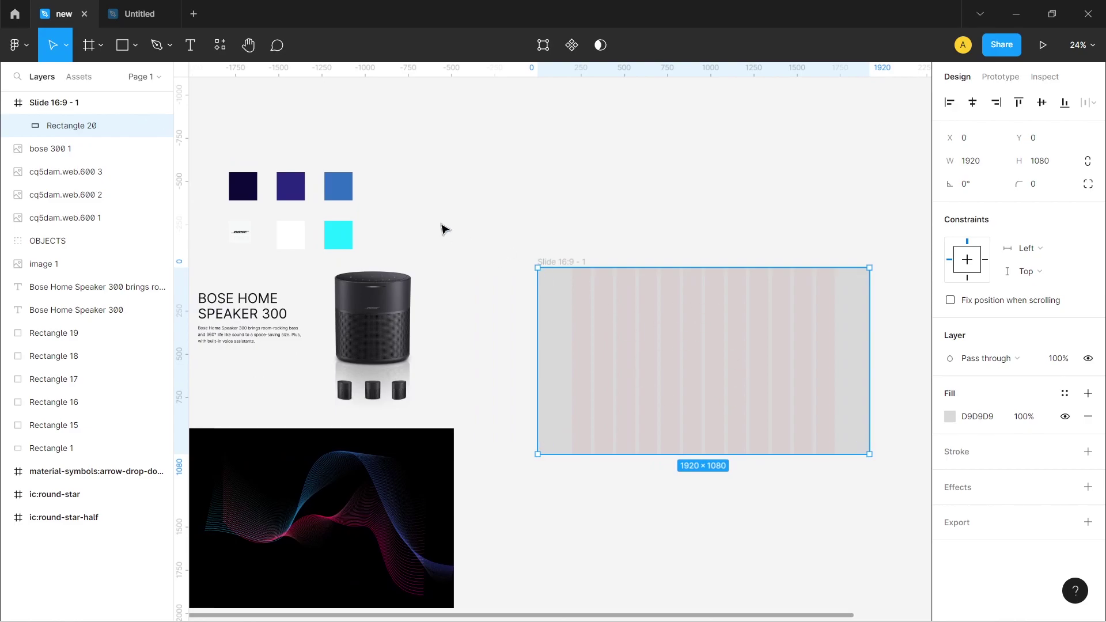
Place the navy, purple and blue colour swatches just above the slide.
mouse_move(388, 181)
left_mouse_down()
mouse_move(233, 203)
mouse_move(696, 249)
left_mouse_up()
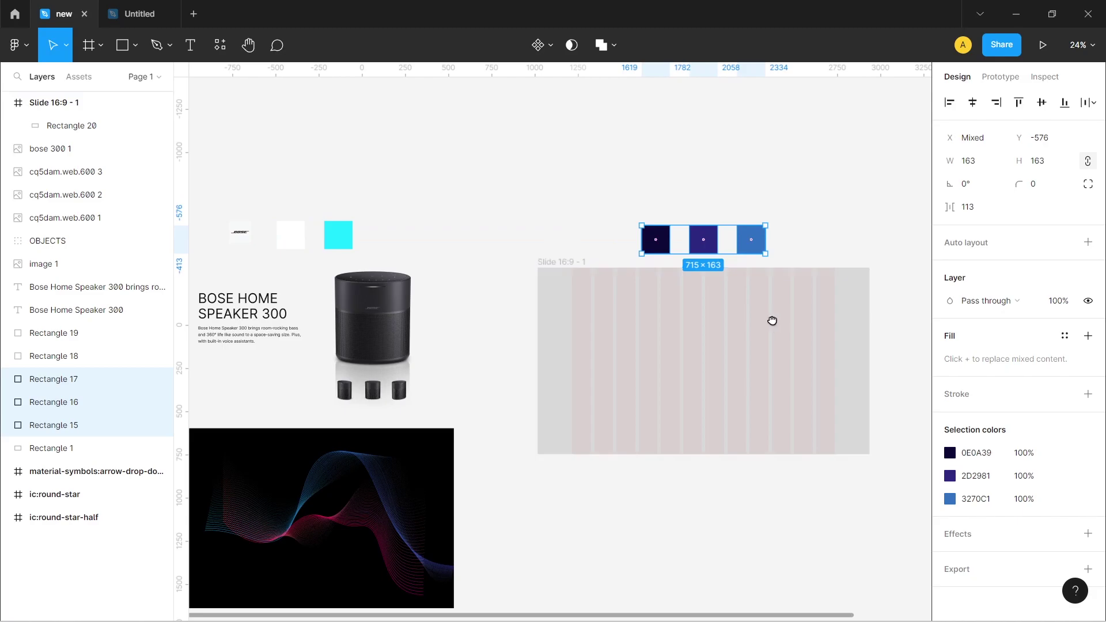
scroll(667, 309, "up", 2, "ctrl")
left_click(713, 353)
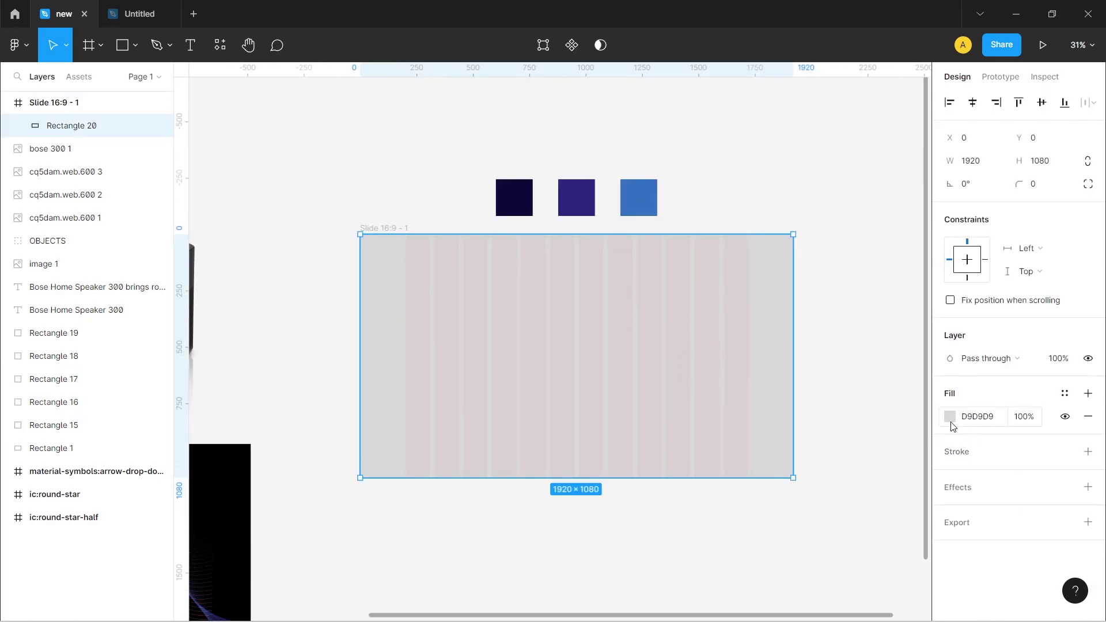
left_click(949, 416)
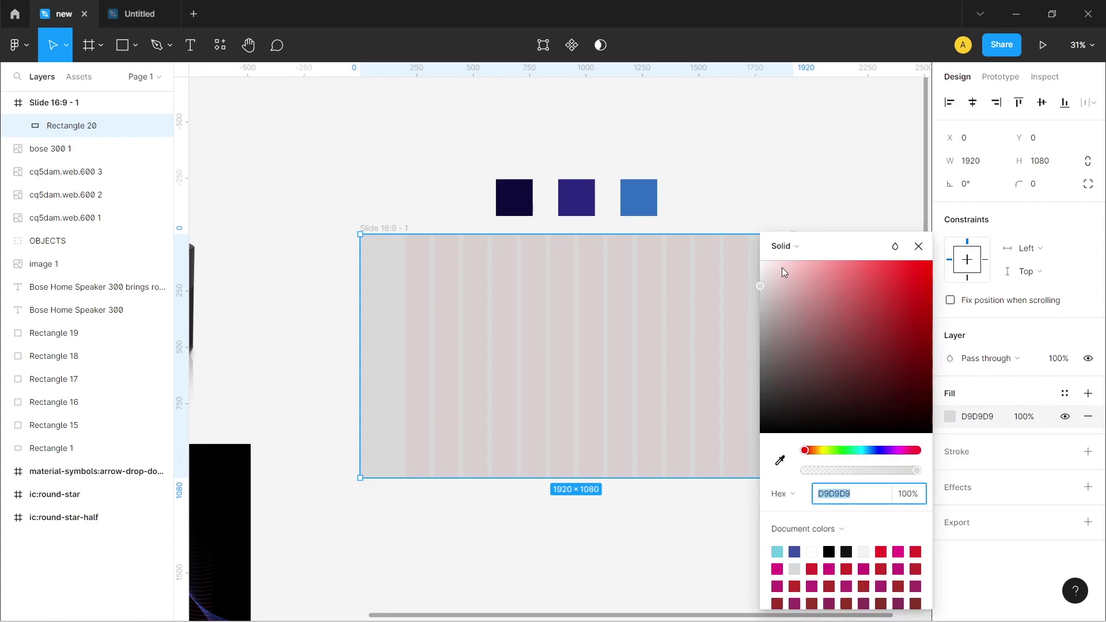
Give the background rectangle a radial gradient centred right, stretching to the bottom-left corner.
left_click(794, 252)
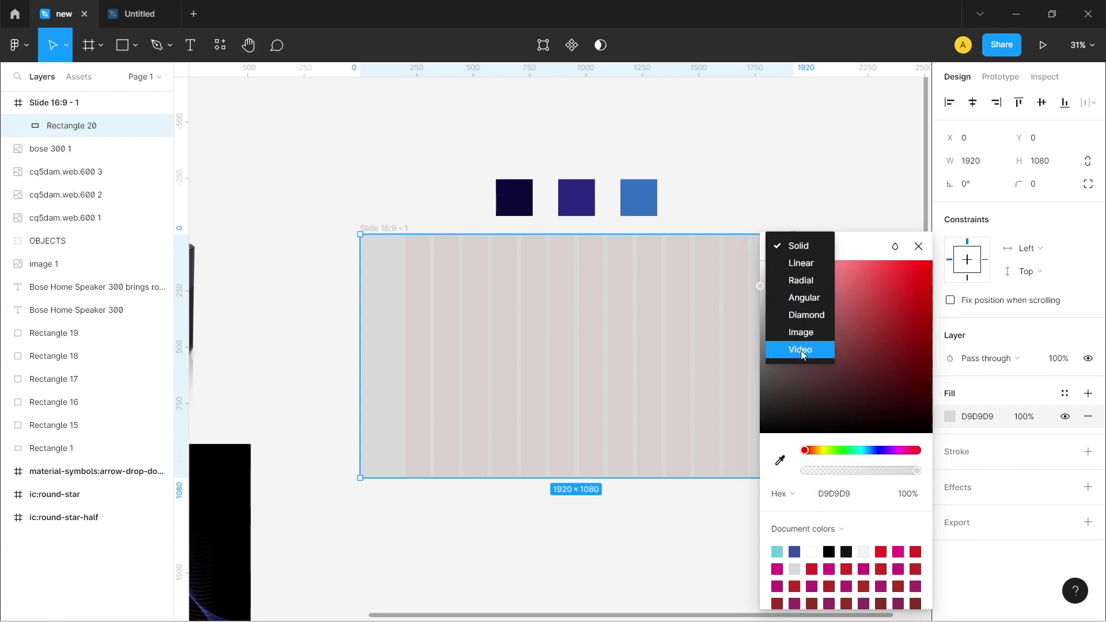
left_click(800, 281)
left_click_drag(797, 165, 688, 138)
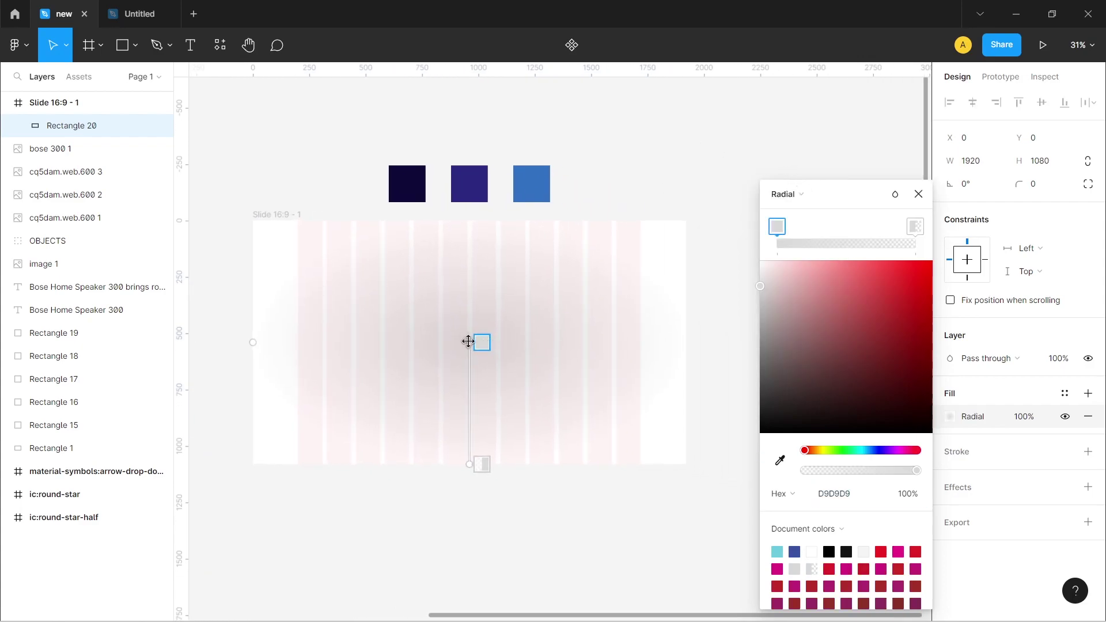
mouse_move(468, 341)
left_mouse_down()
mouse_move(599, 346)
mouse_move(589, 350)
left_mouse_up()
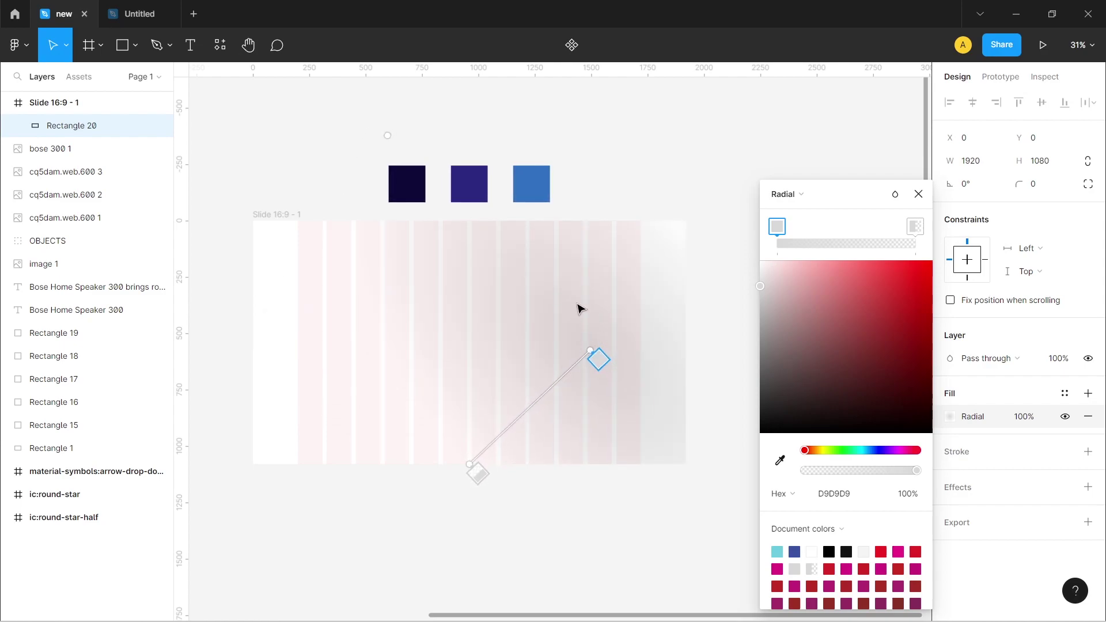
mouse_move(461, 461)
left_mouse_down()
mouse_move(332, 419)
mouse_move(254, 452)
left_mouse_up()
left_click_drag(251, 452, 253, 452)
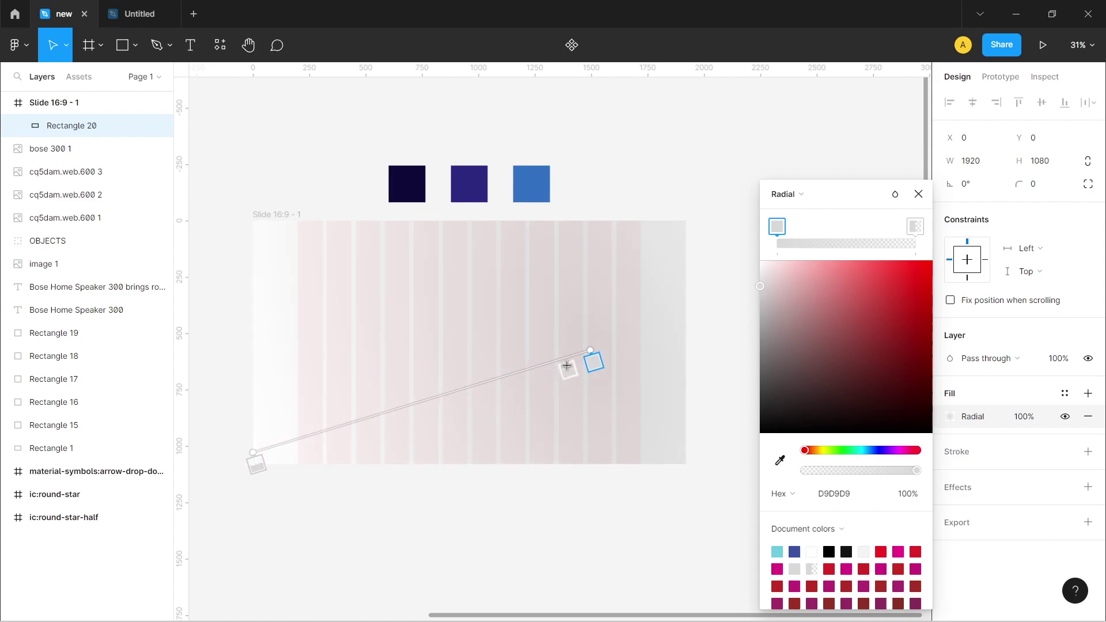
left_click_drag(618, 392, 654, 408)
left_click_drag(627, 366, 630, 344)
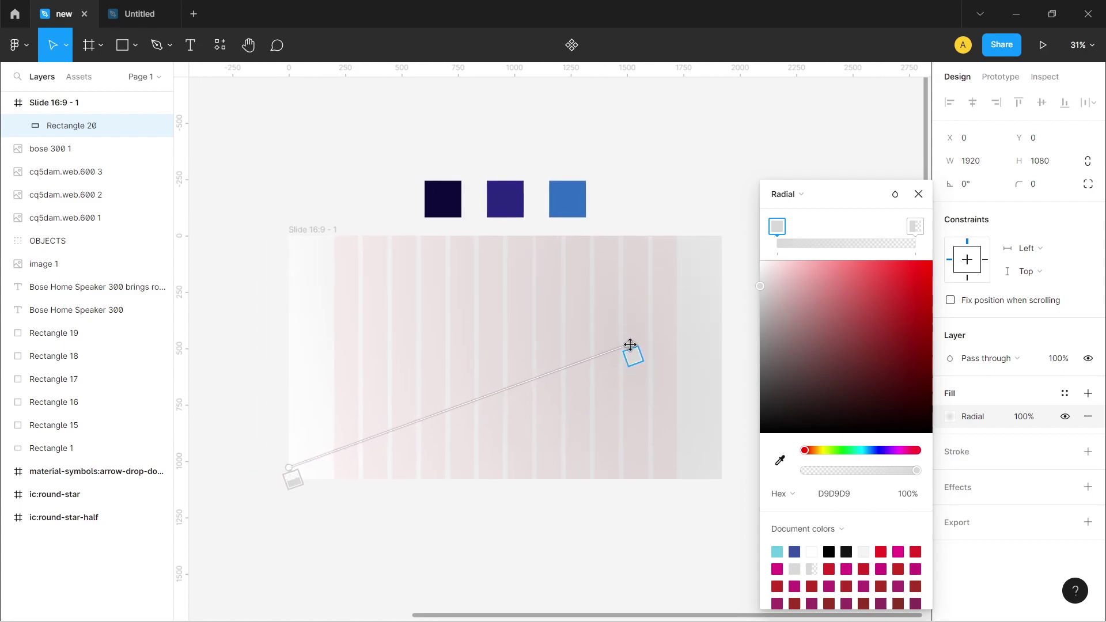
Eyedrop blue 3270C1, purple 2D2981 and navy 0E0A39 into three gradient stops.
left_click(780, 460)
left_click(564, 195)
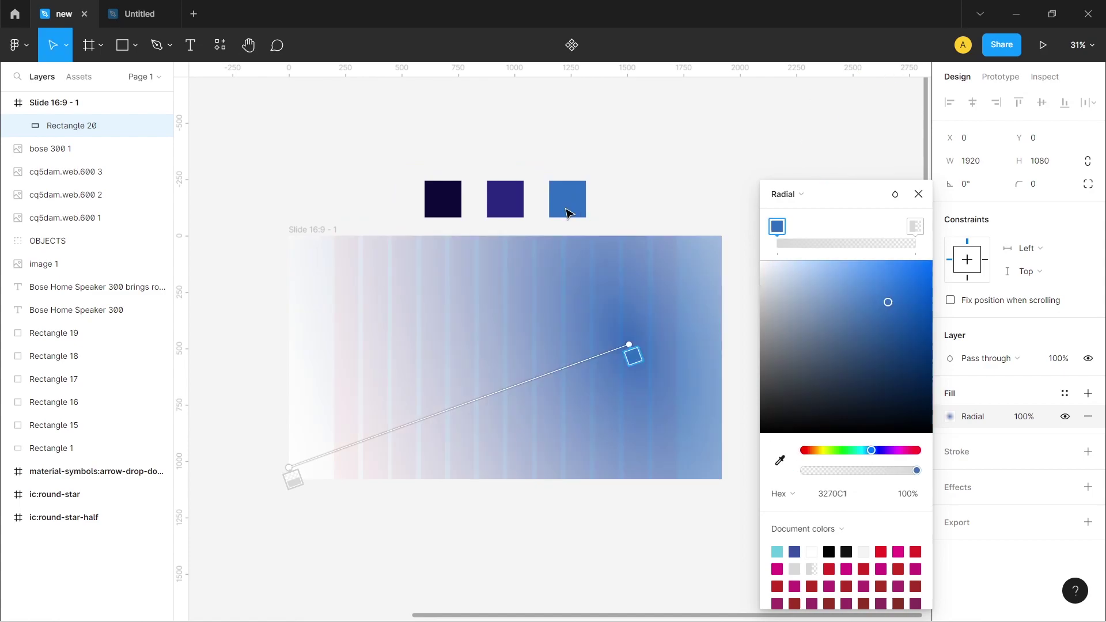
left_click(467, 403)
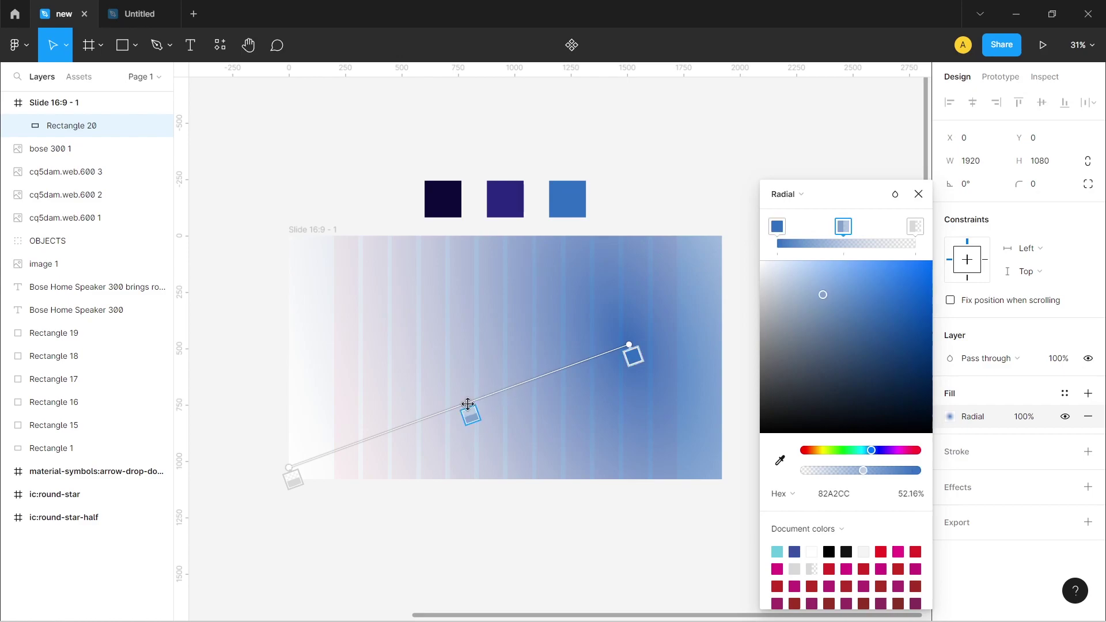
left_click(782, 462)
left_click(516, 202)
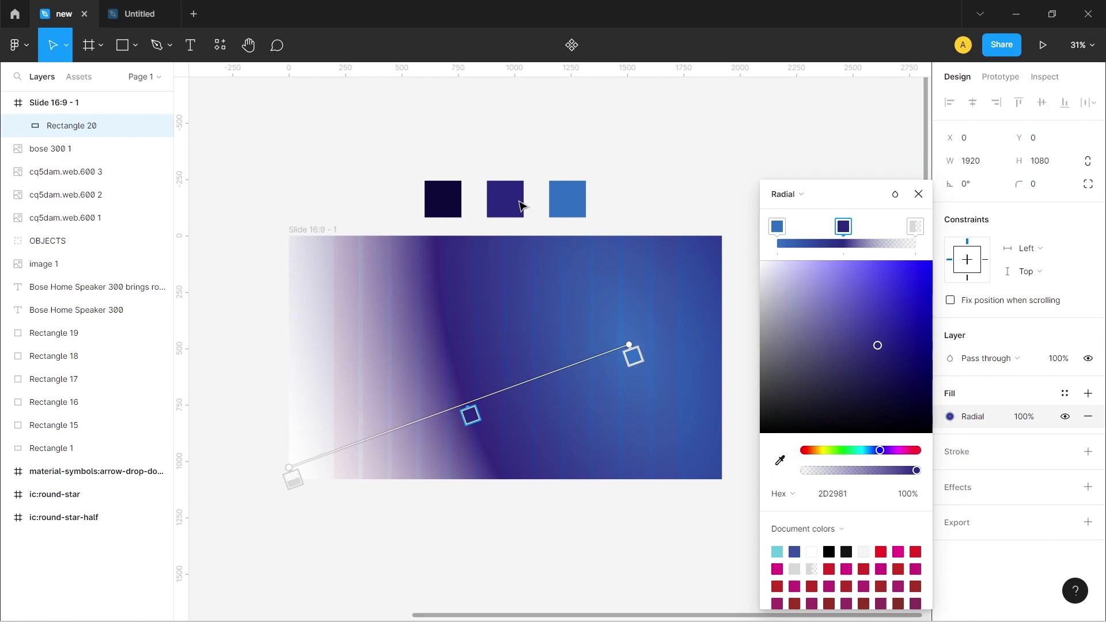
left_click(293, 477)
left_click(780, 460)
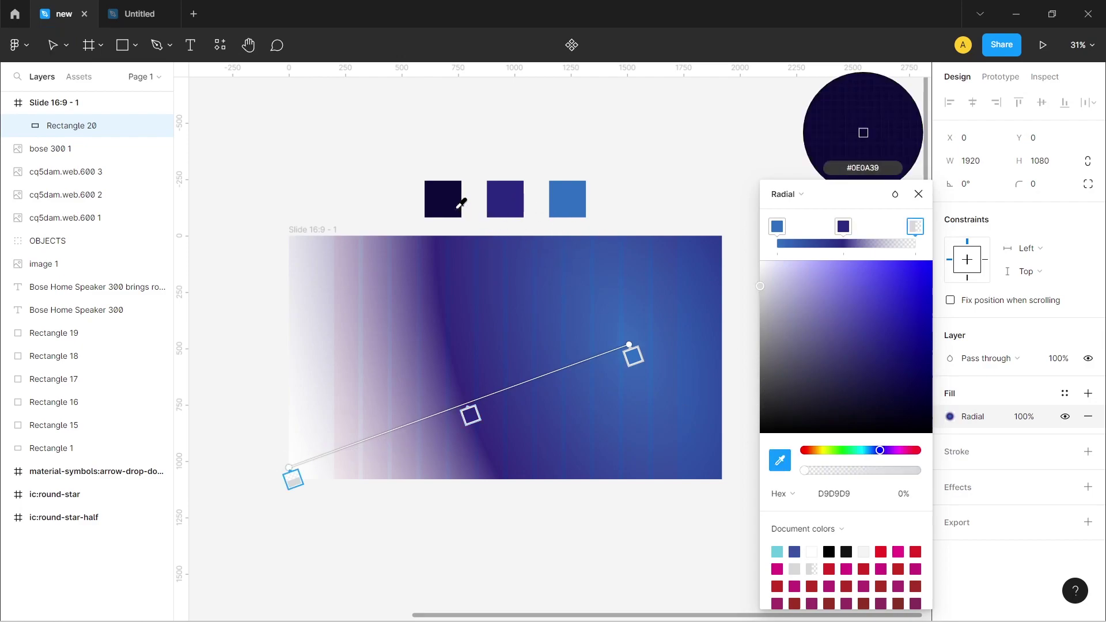
left_click(447, 197)
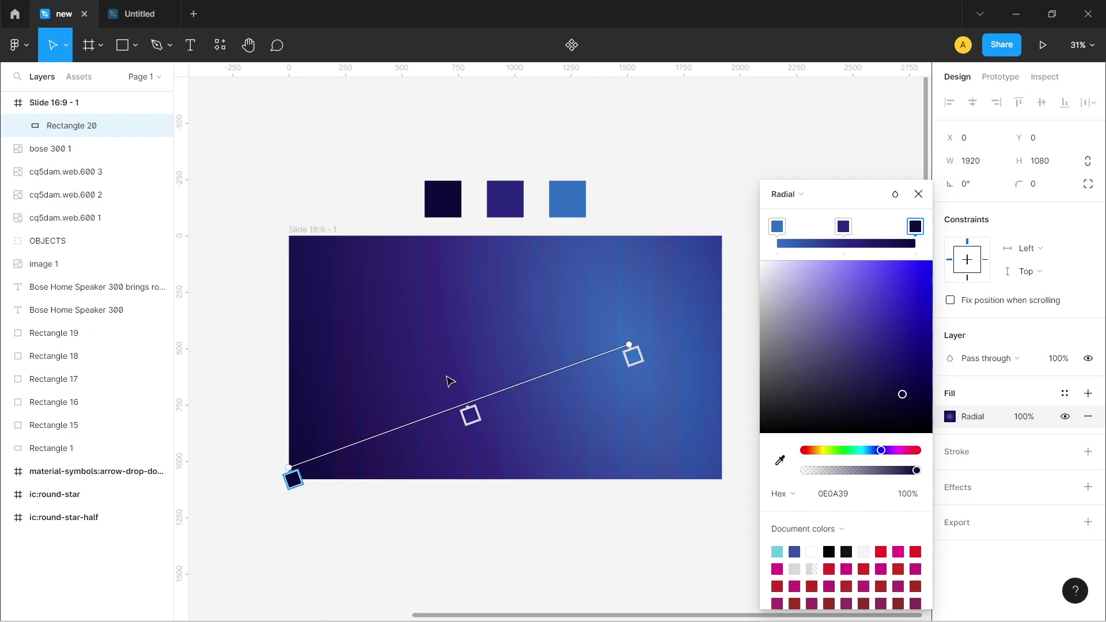
left_click_drag(286, 466, 255, 479)
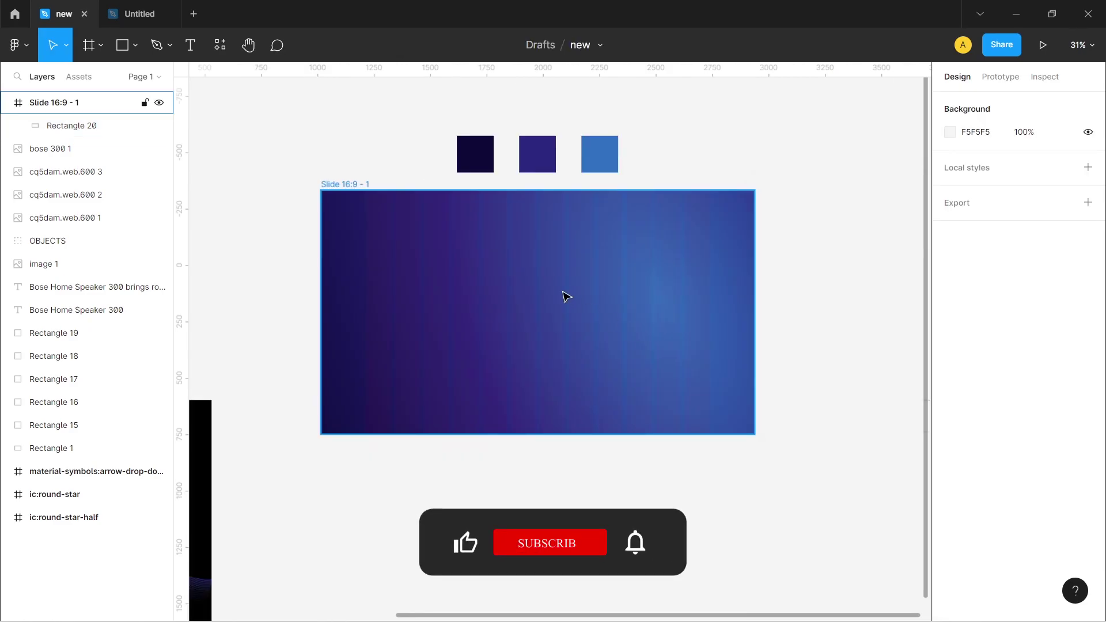
Move the OBJECTS wave artwork into Slide 16:9 - 1 at X 713, Y 174.
scroll(390, 340, "down", 2)
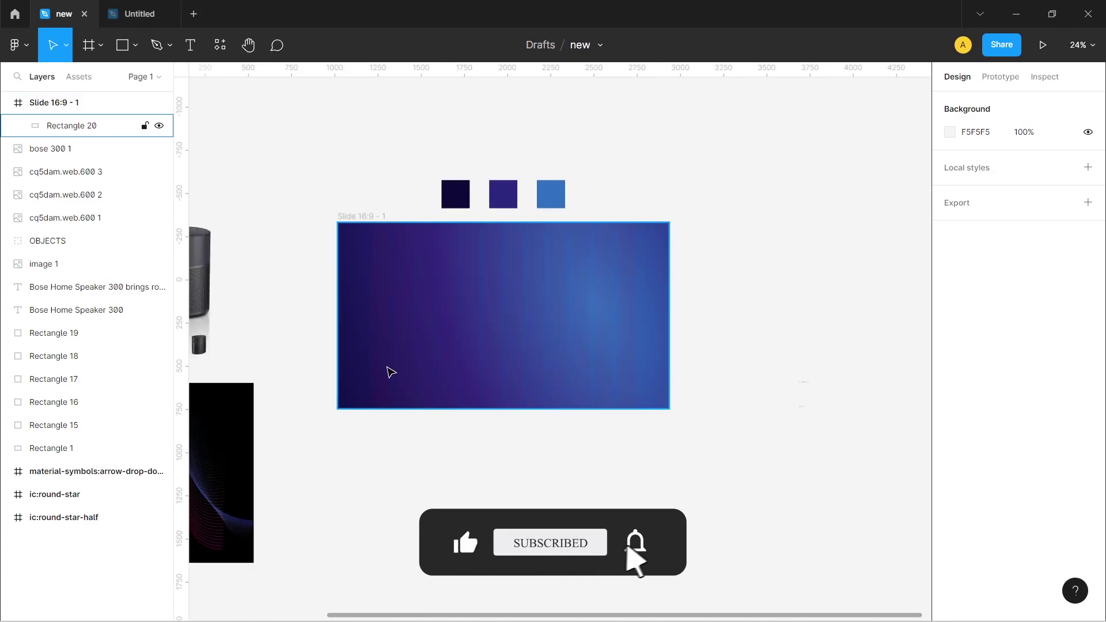
left_click_drag(388, 371, 667, 417)
left_click_drag(592, 427, 488, 385)
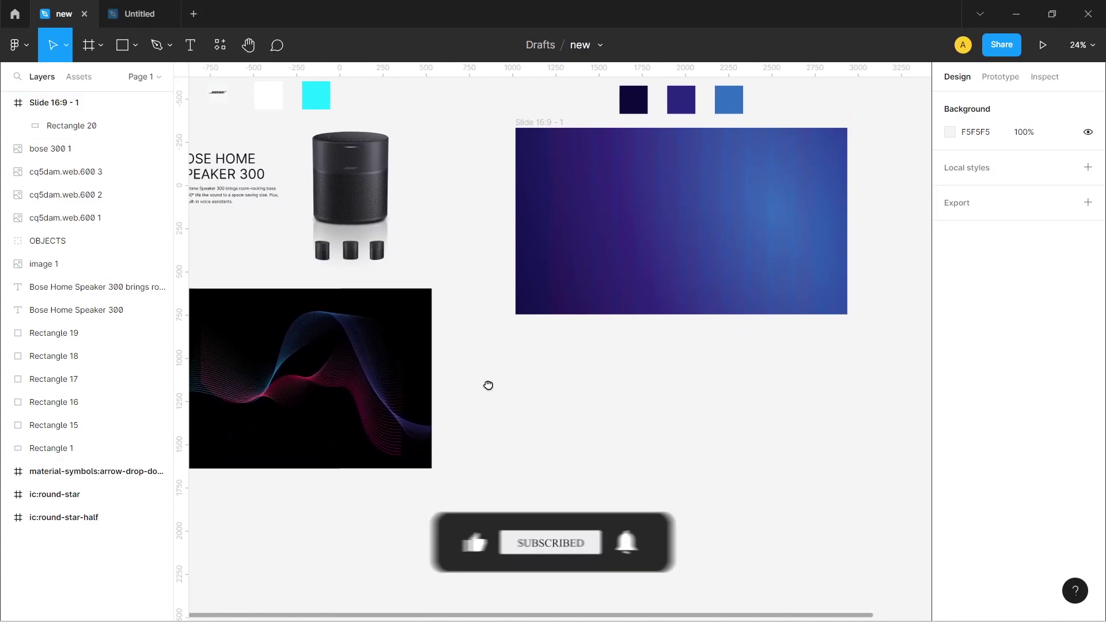
left_click_drag(549, 406, 578, 447)
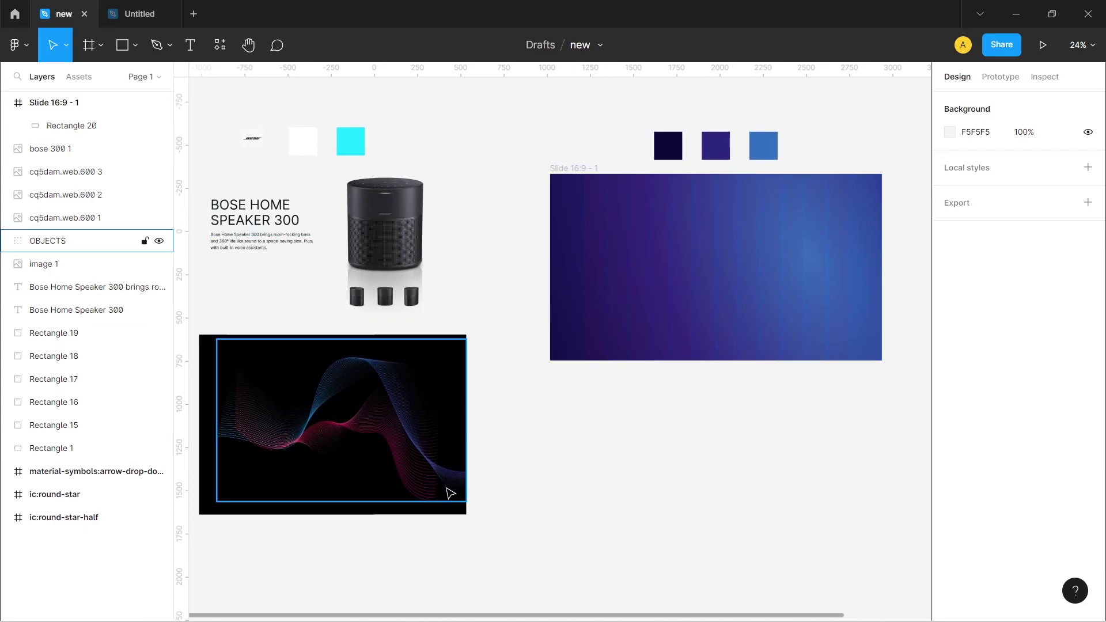
mouse_move(383, 441)
left_mouse_down()
mouse_move(839, 307)
mouse_move(823, 313)
left_mouse_up()
scroll(768, 430, "up", 2)
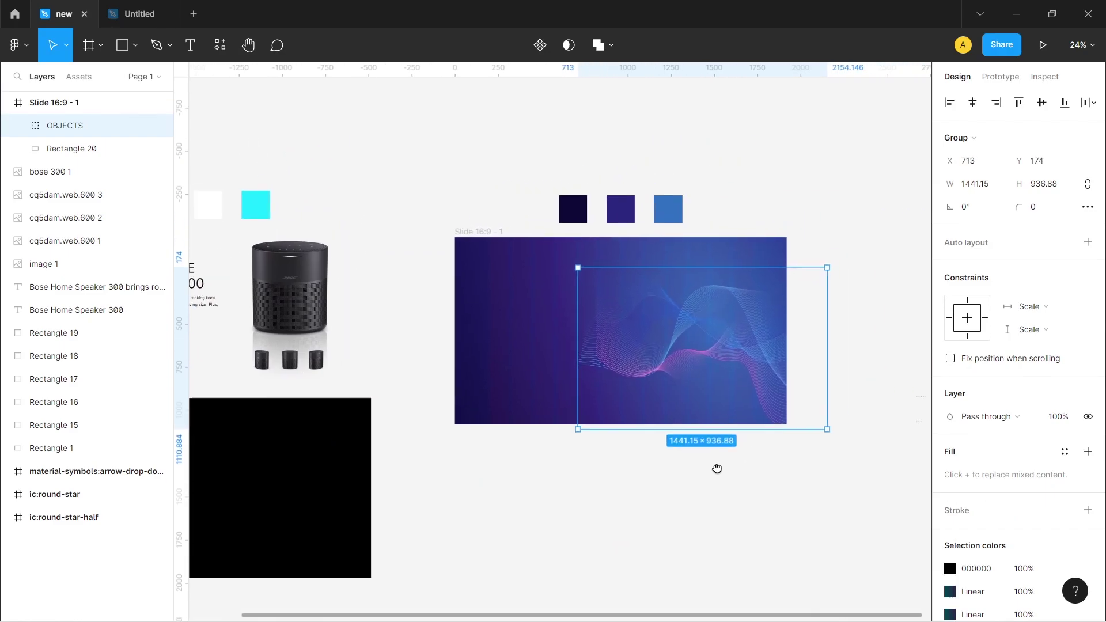
scroll(716, 464, "up", 3)
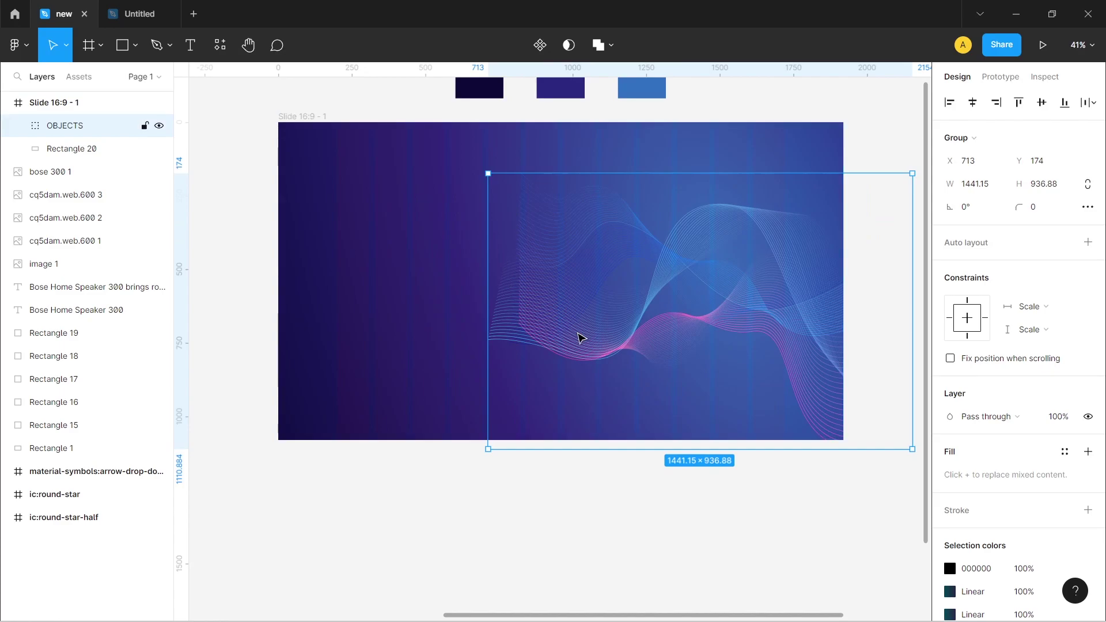
scroll(580, 337, "right", 2)
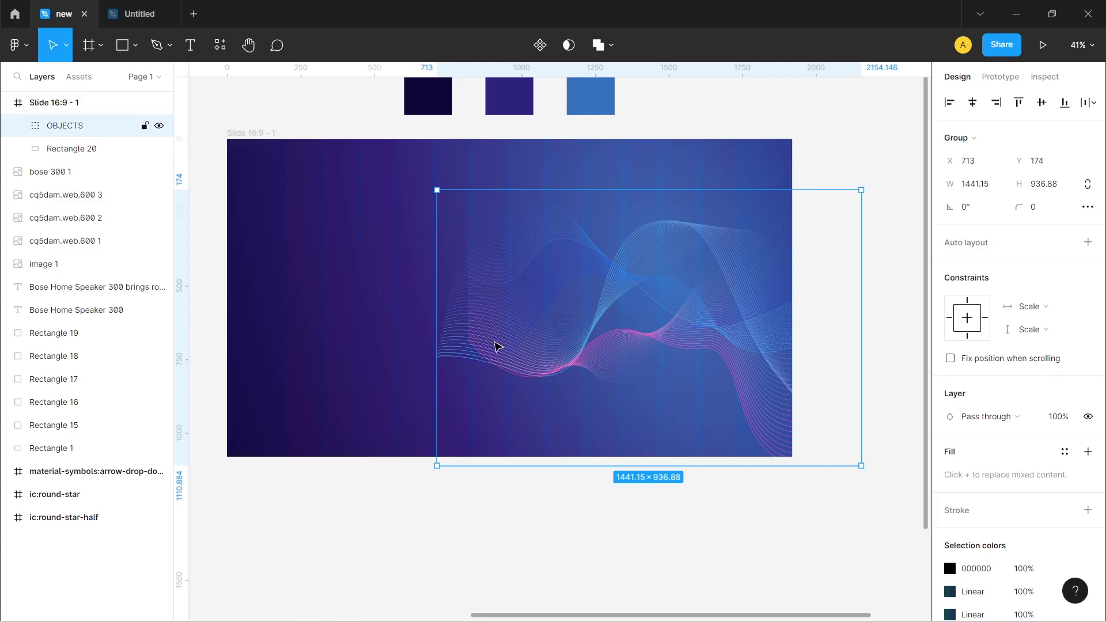
Draw a rectangle over the slide's lower right and give it a linear gradient fill.
left_click(125, 50)
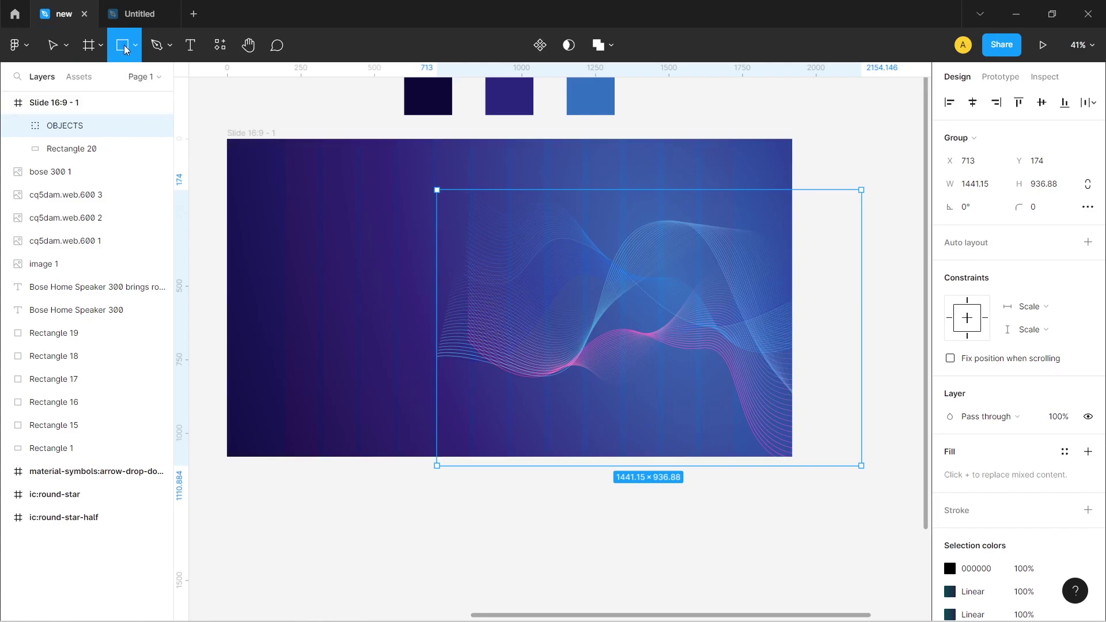
left_click_drag(436, 189, 792, 457)
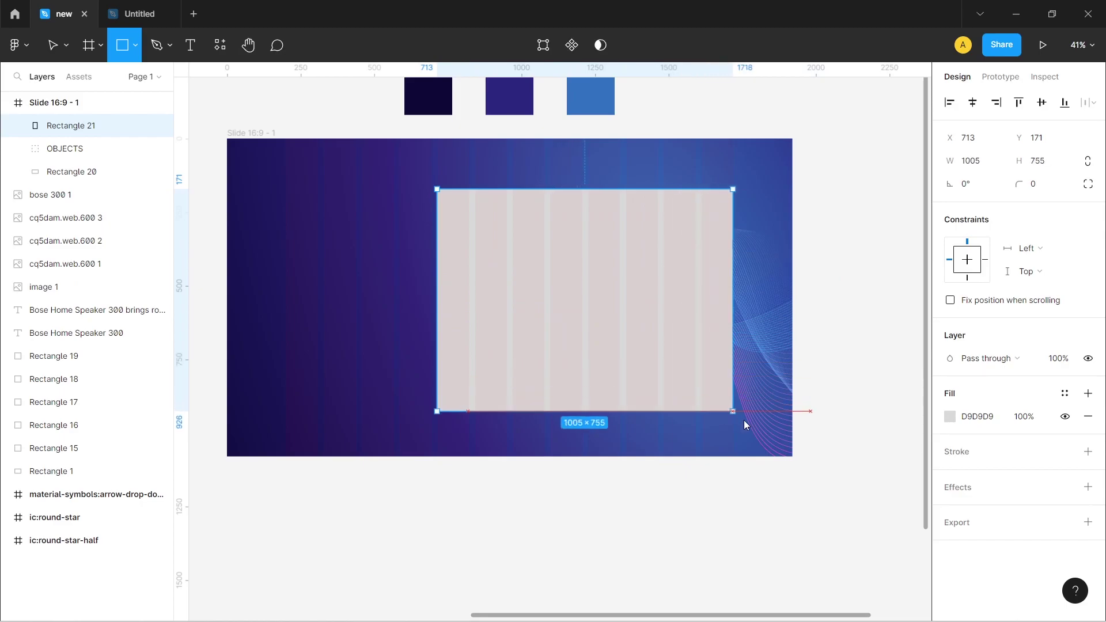
mouse_move(544, 285)
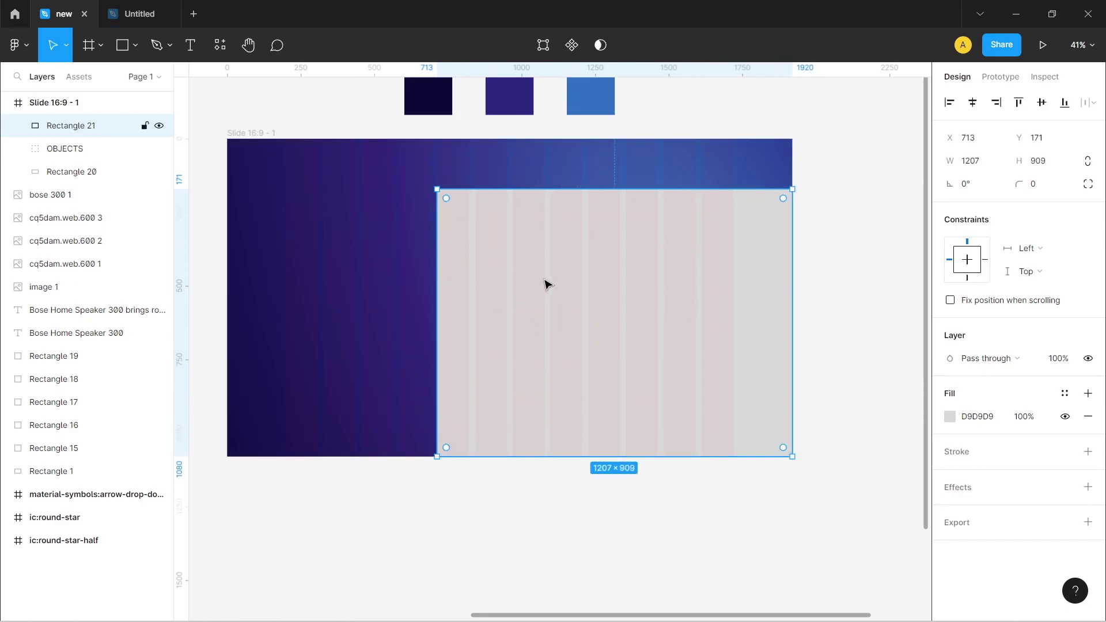
left_click(950, 416)
left_click(793, 251)
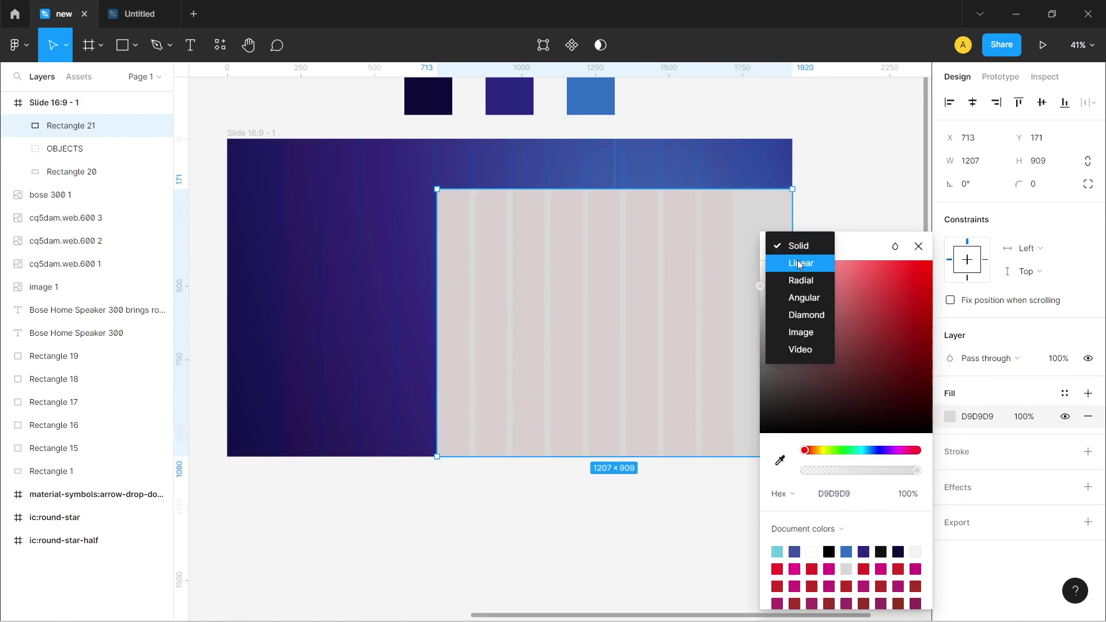
left_click(796, 265)
Make the gradient horizontal, black 000000 on the right and 0% opacity on the left.
scroll(639, 317, "right", 3)
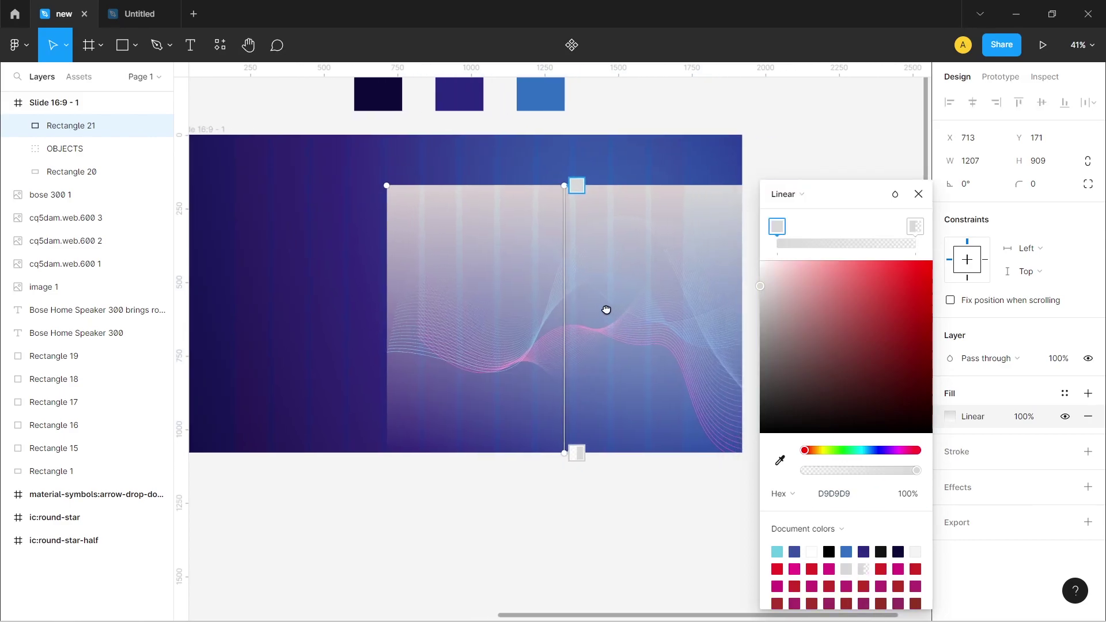
left_click_drag(463, 171, 641, 305)
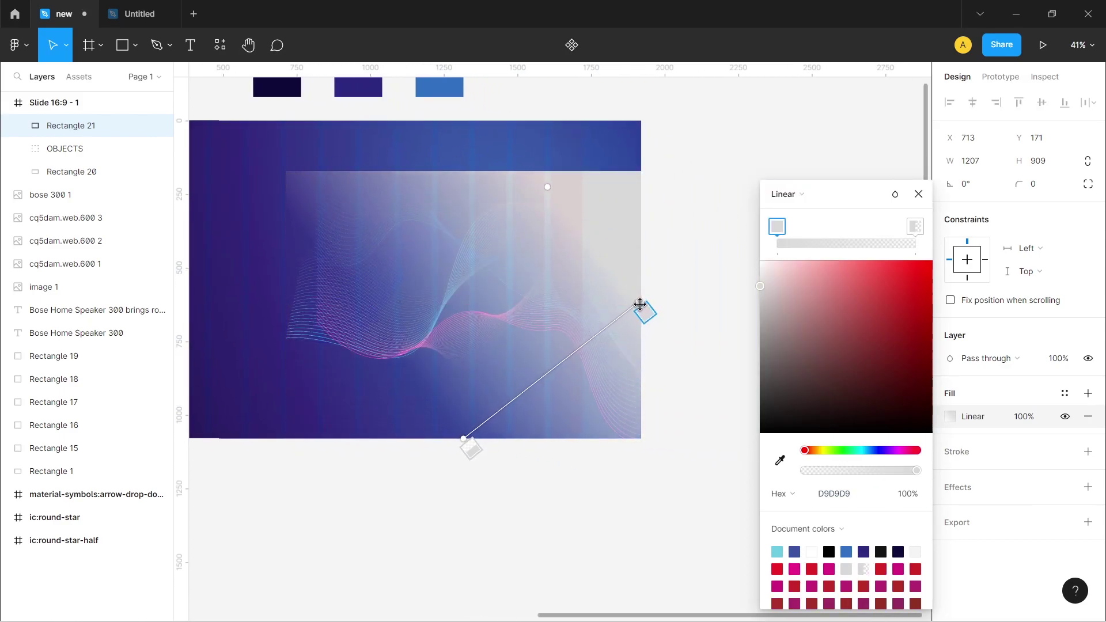
mouse_move(464, 442)
left_mouse_down()
mouse_move(284, 315)
mouse_move(287, 302)
left_mouse_up()
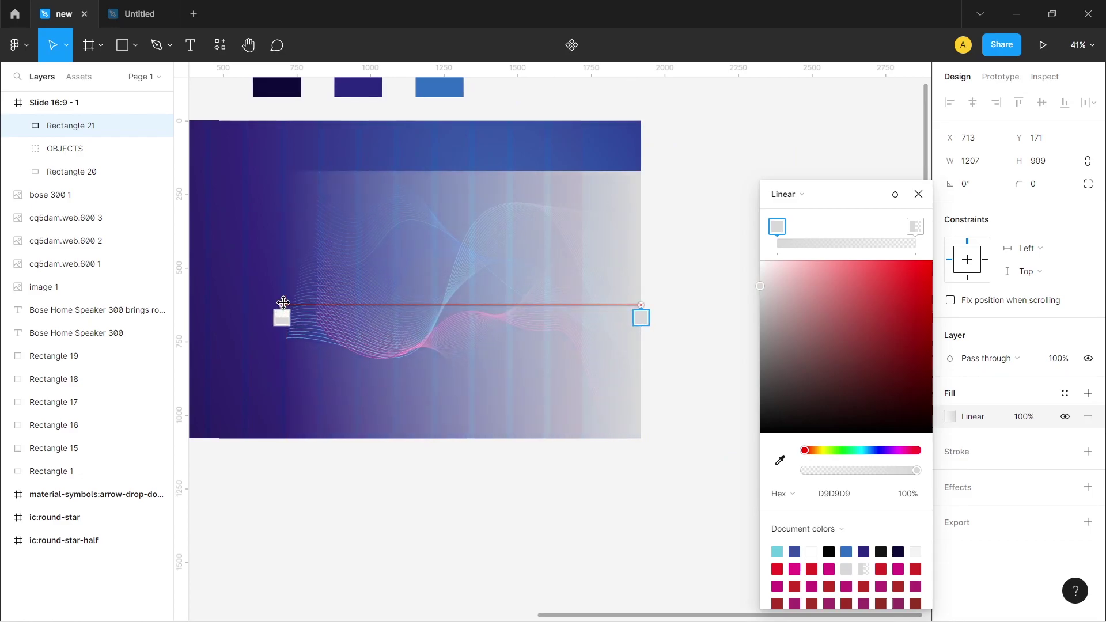
left_click_drag(772, 283, 749, 420)
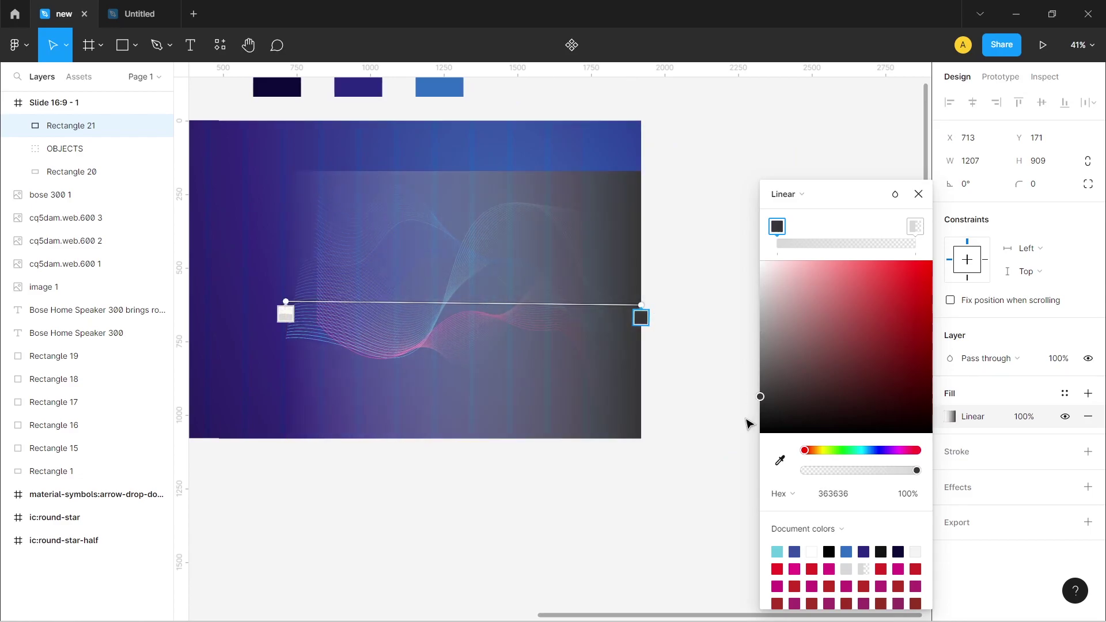
left_click(284, 300)
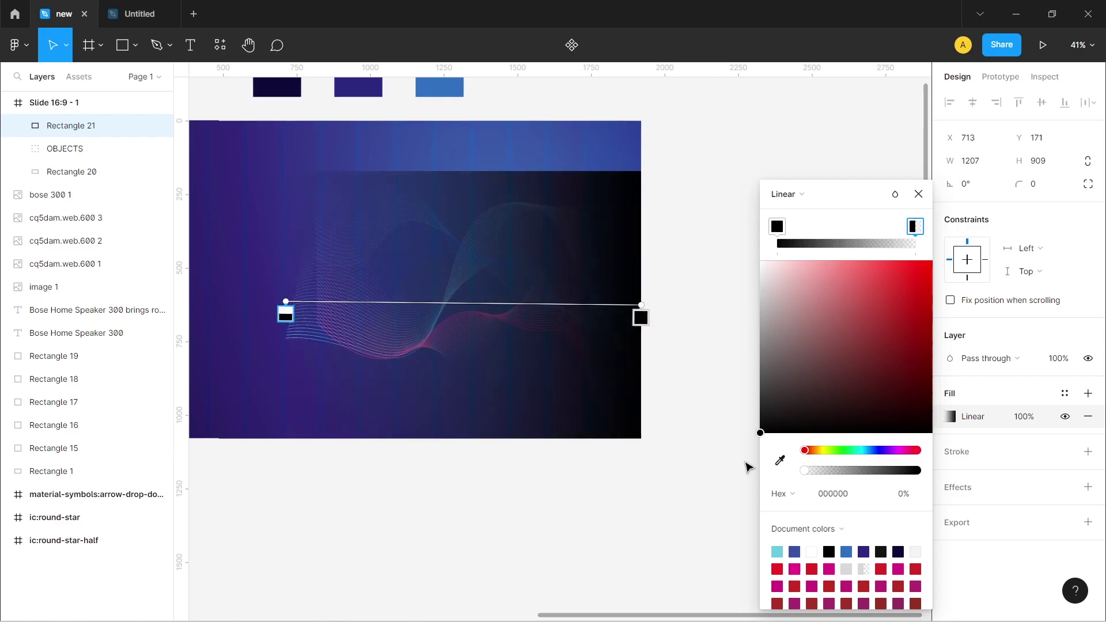
left_click(918, 194)
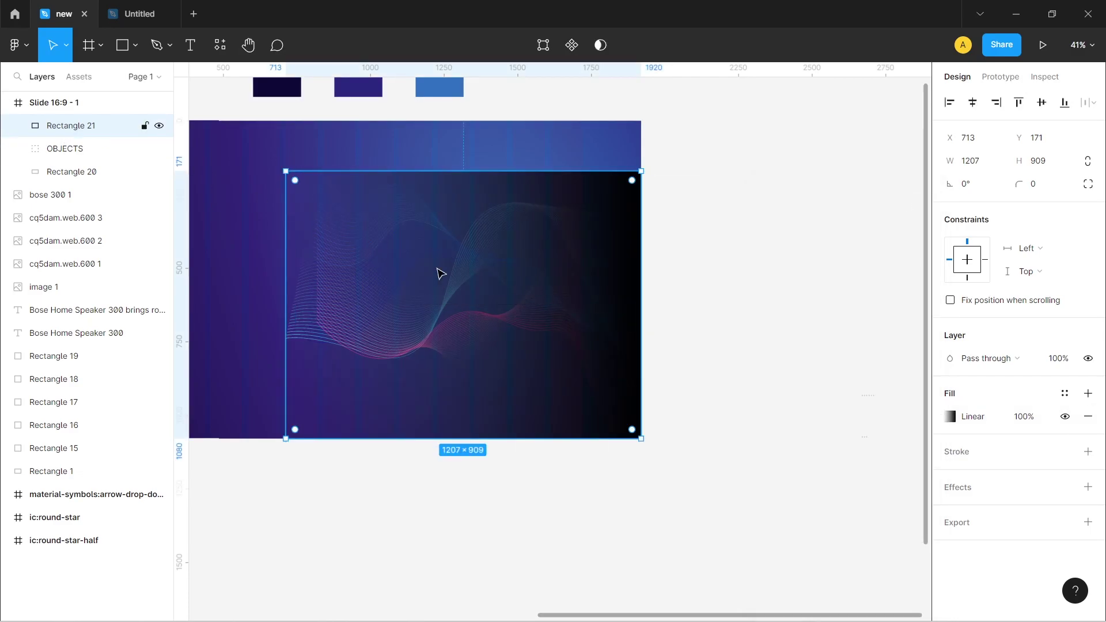
Move Rectangle 21 below OBJECTS and use it as a mask for the wave.
left_click(66, 151)
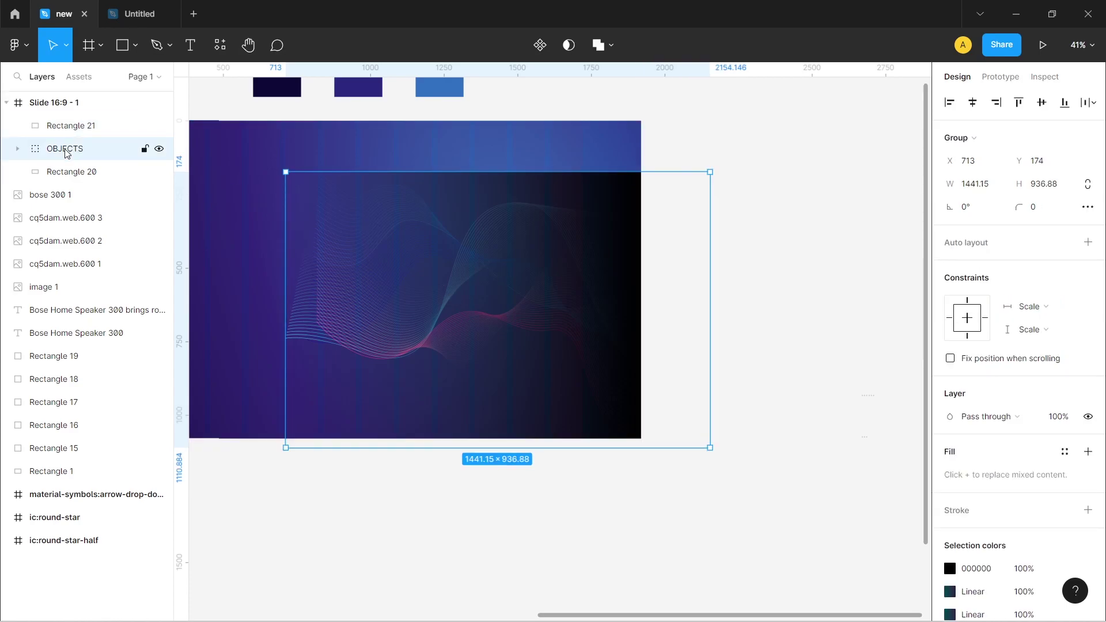
left_click(83, 125)
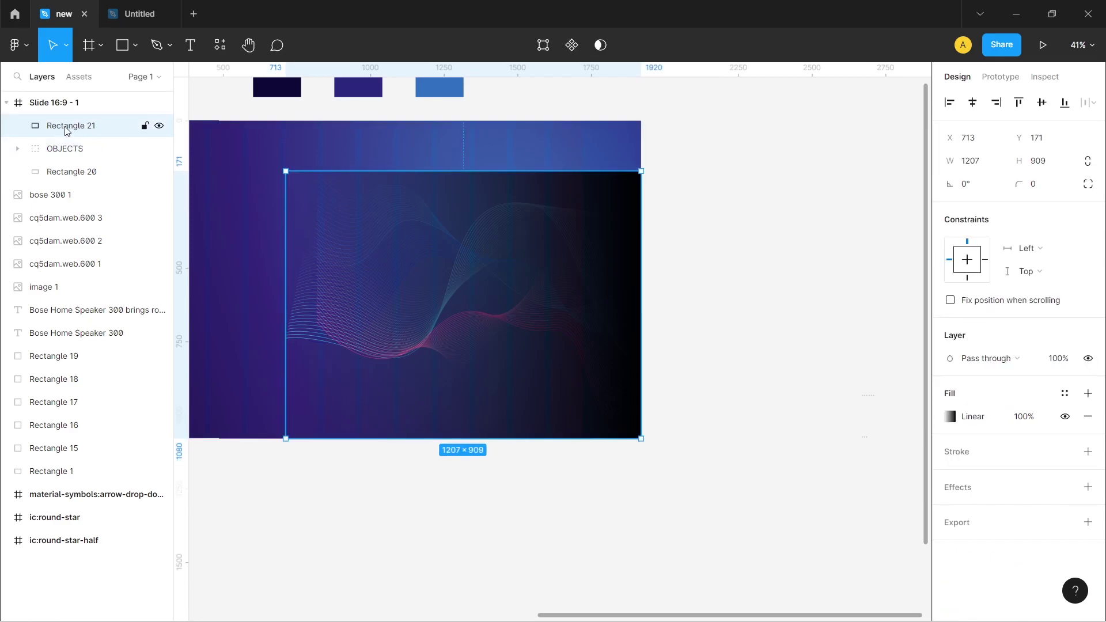
left_click_drag(67, 131, 64, 166)
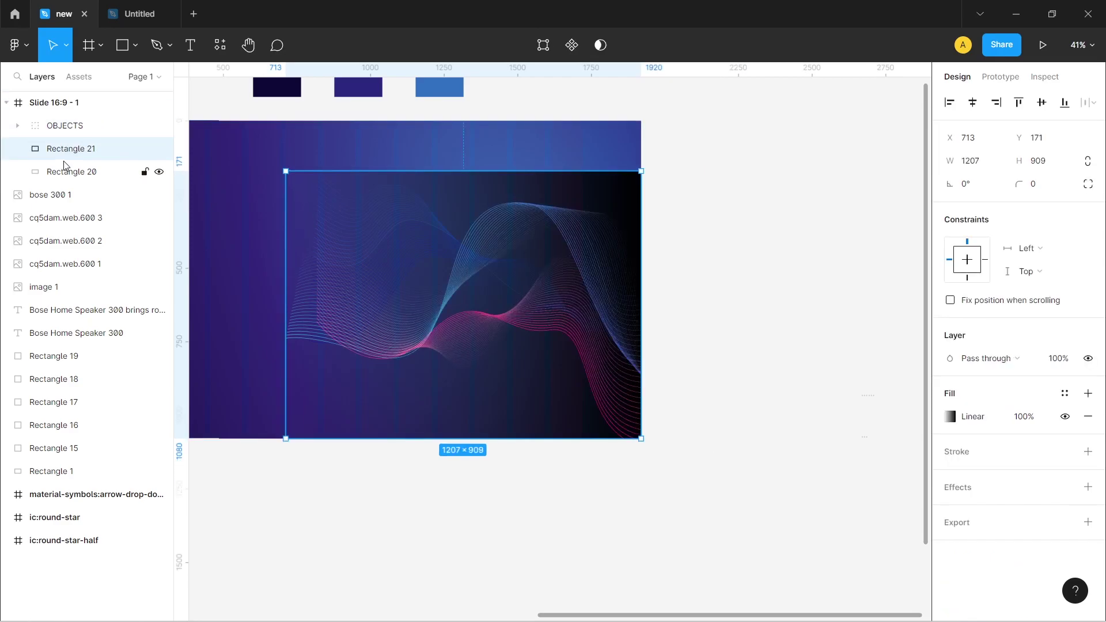
left_click(67, 132, "shift")
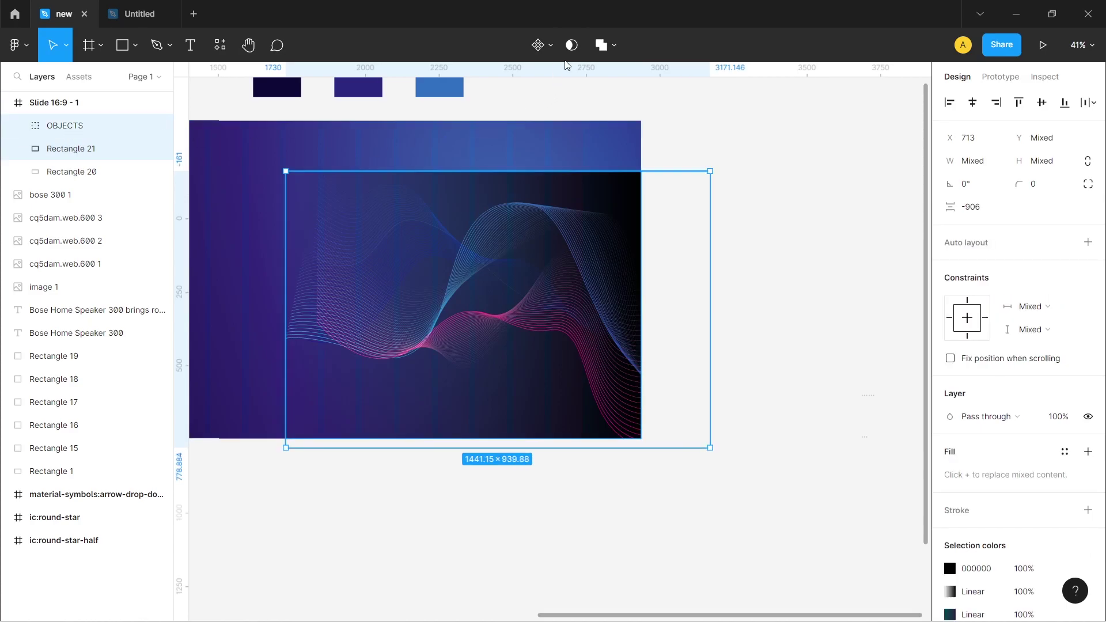
left_click(571, 45)
Collapse and lock the Mask group in the Layers panel.
left_click_drag(711, 306, 754, 319)
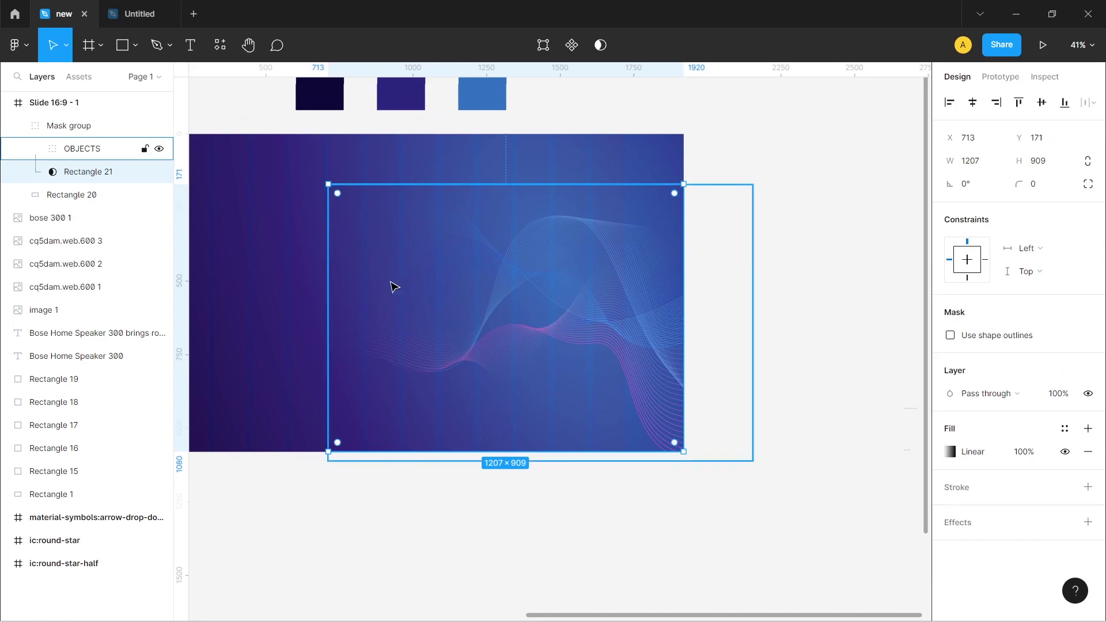
left_click_drag(684, 353, 788, 369)
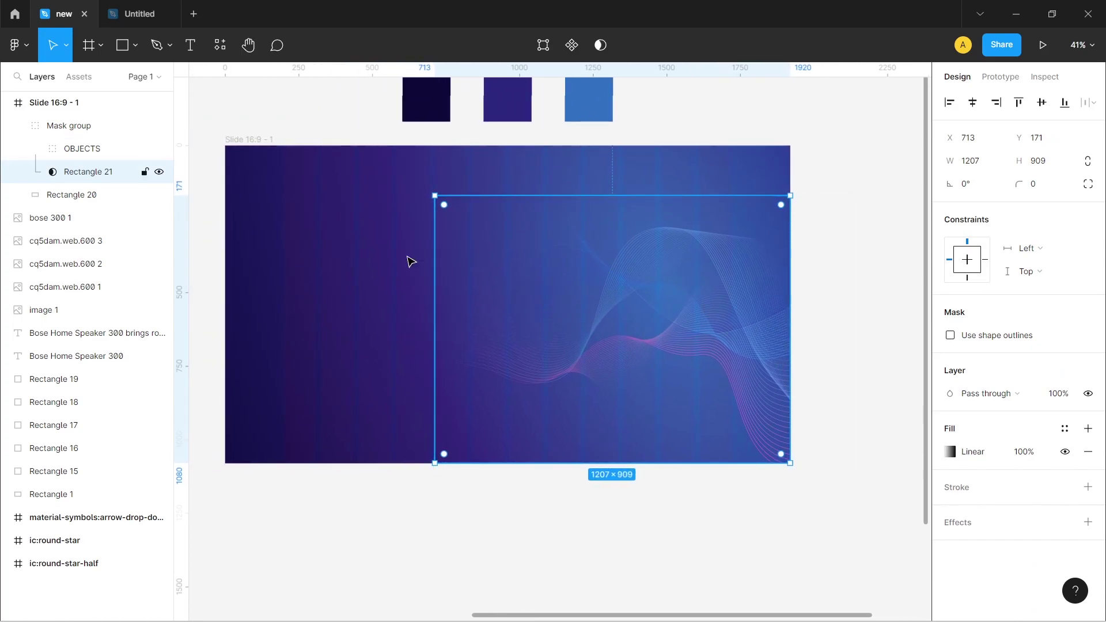
left_click(19, 127)
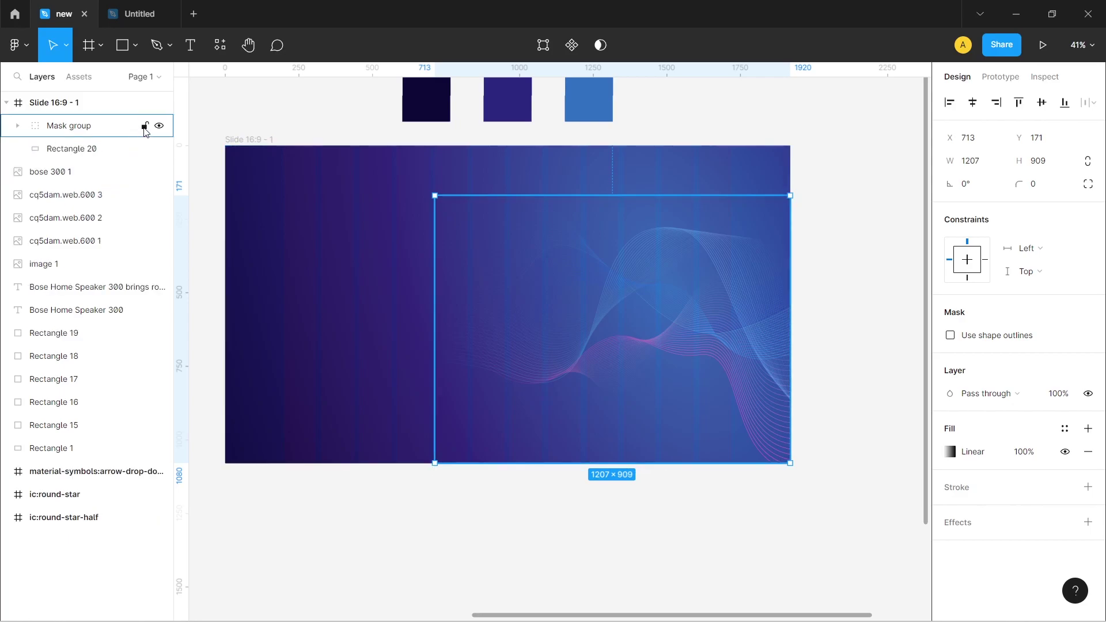
left_click(144, 126)
left_click(604, 521)
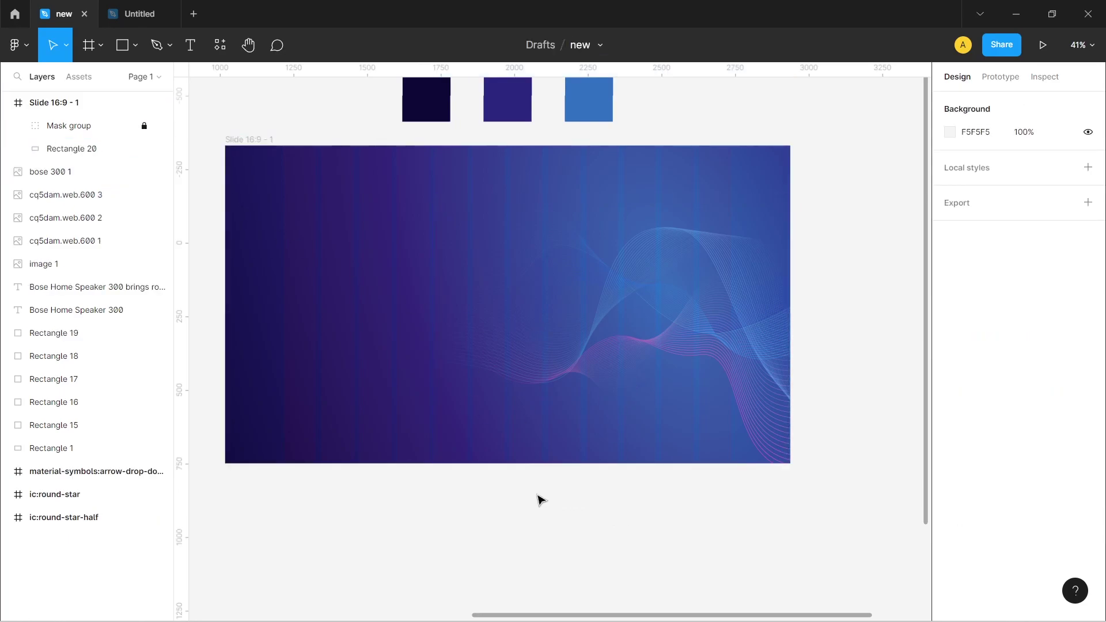
Drag the Bose logo into the slide's top-left corner.
scroll(498, 313, "down", 3, "ctrl")
mouse_move(303, 142)
left_mouse_down()
mouse_move(476, 198)
mouse_move(587, 206)
left_mouse_up()
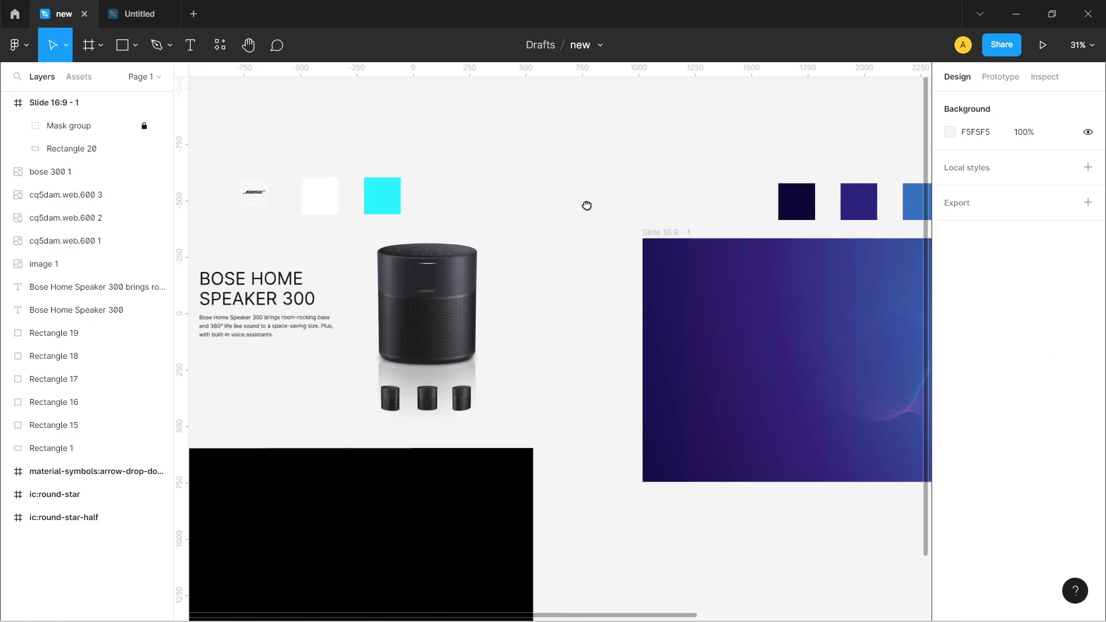
left_click_drag(295, 198, 768, 296)
scroll(743, 271, "up", 5, "ctrl")
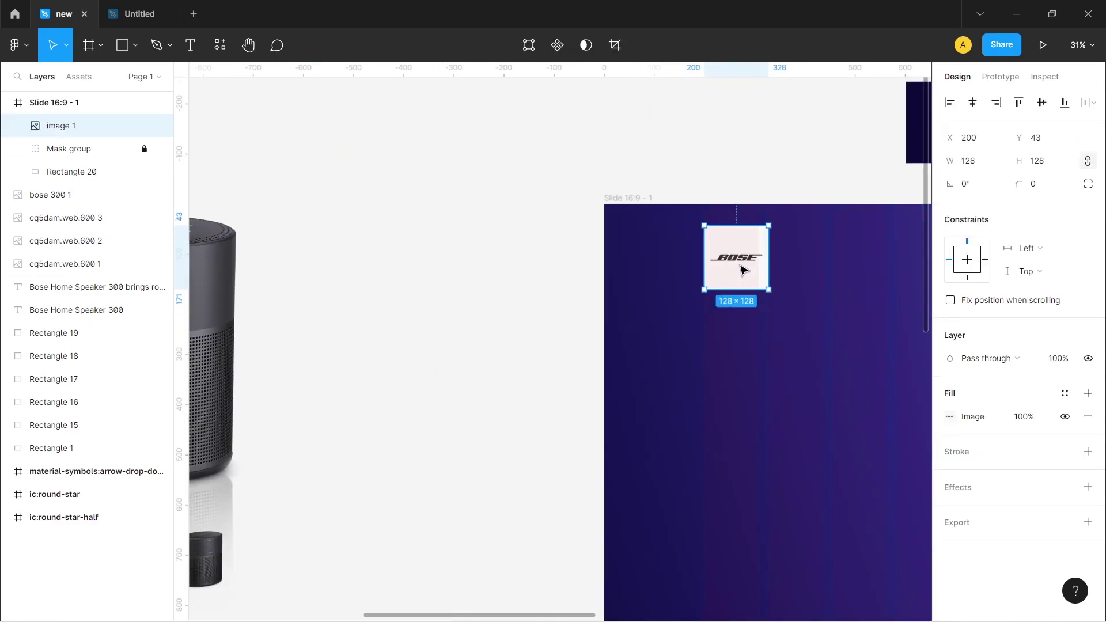
scroll(714, 288, "up", 2, "ctrl")
scroll(645, 303, "up", 8, "ctrl")
mouse_move(616, 299)
left_mouse_down()
mouse_move(666, 298)
mouse_move(592, 296)
mouse_move(597, 254)
left_mouse_up()
scroll(597, 256, "down", 3, "ctrl")
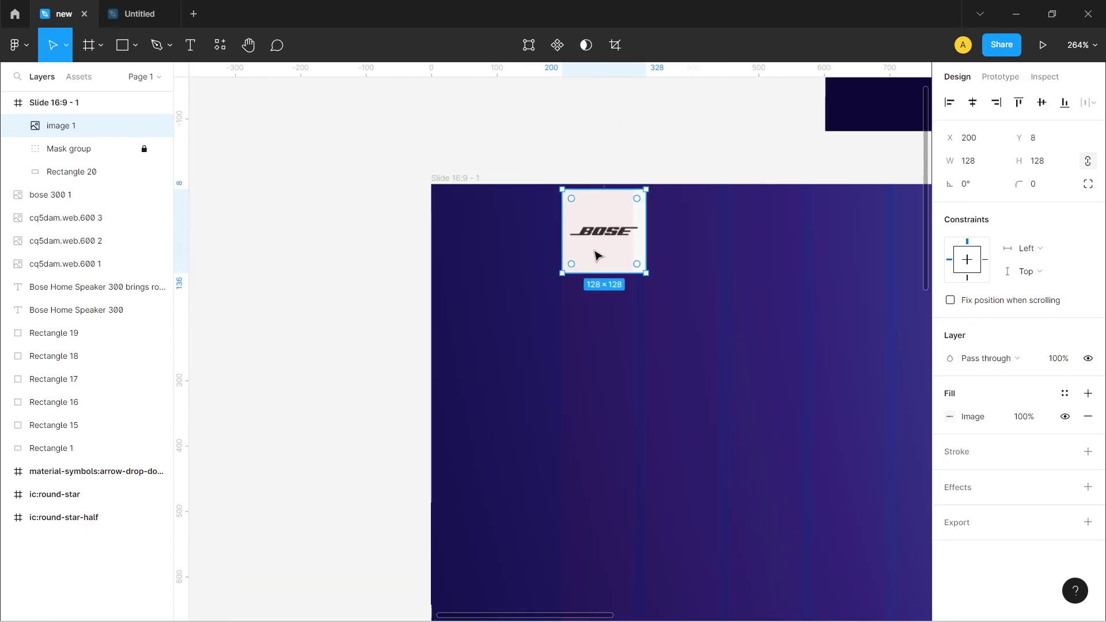
scroll(597, 256, "down", 5, "ctrl")
left_click(846, 370)
Paste the Home, Headphones, Speakers, Stories and Contact us labels beside the slide.
scroll(585, 286, "up", 2, "ctrl")
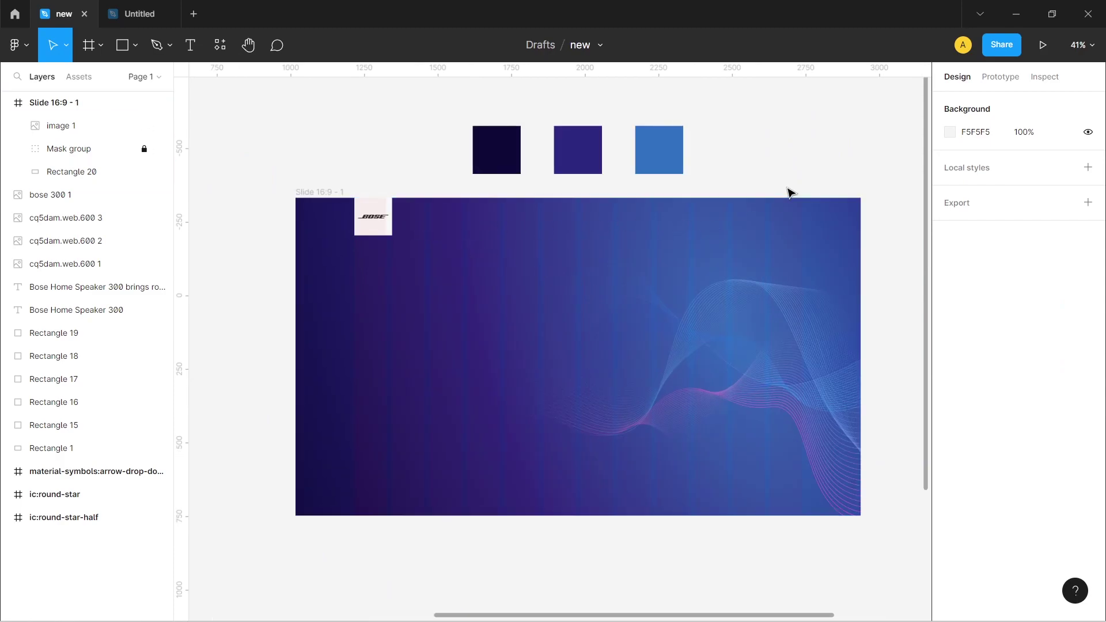
left_click_drag(782, 189, 691, 231)
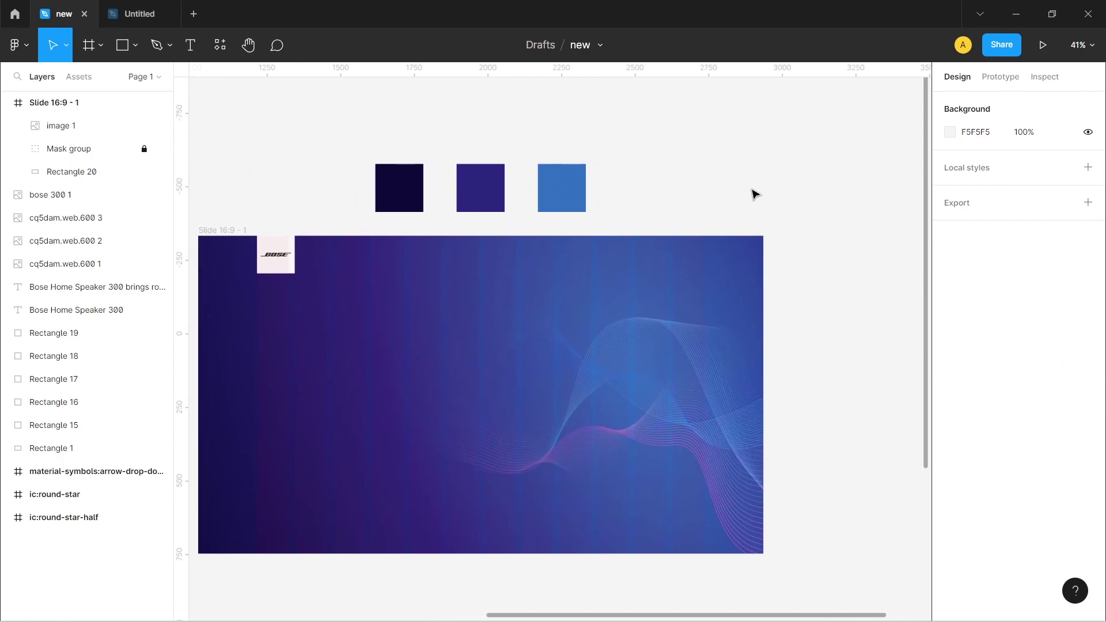
key("ctrl+v")
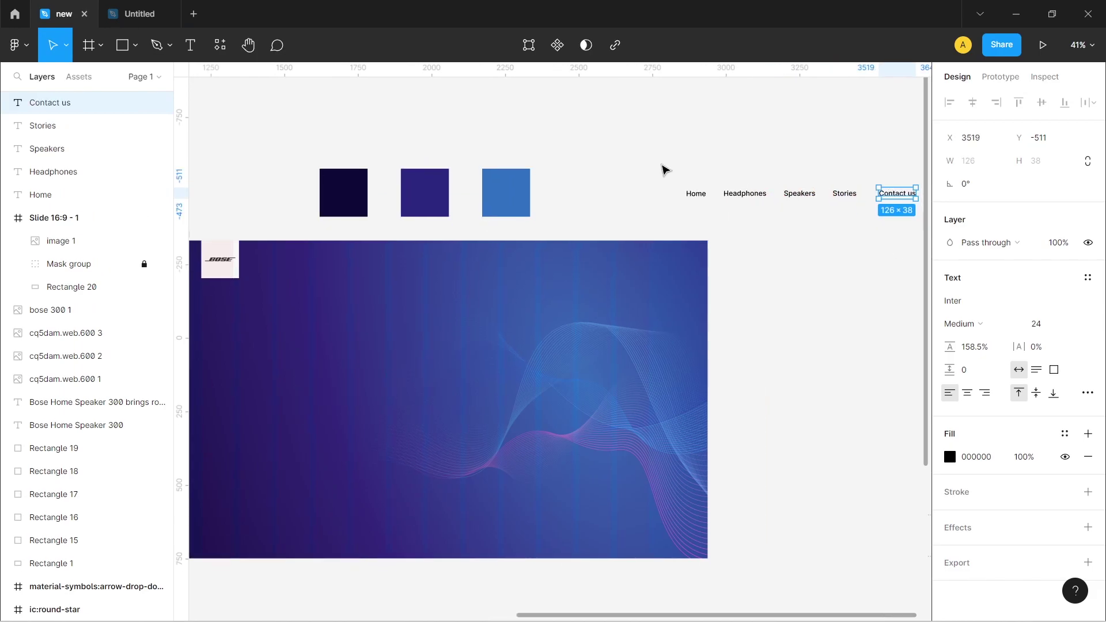
Set the five nav labels to Regular weight, space them evenly, and move them beside the logo.
mouse_move(665, 169)
left_mouse_down()
mouse_move(915, 229)
mouse_move(827, 224)
left_mouse_up()
left_click(962, 324)
left_click(980, 306)
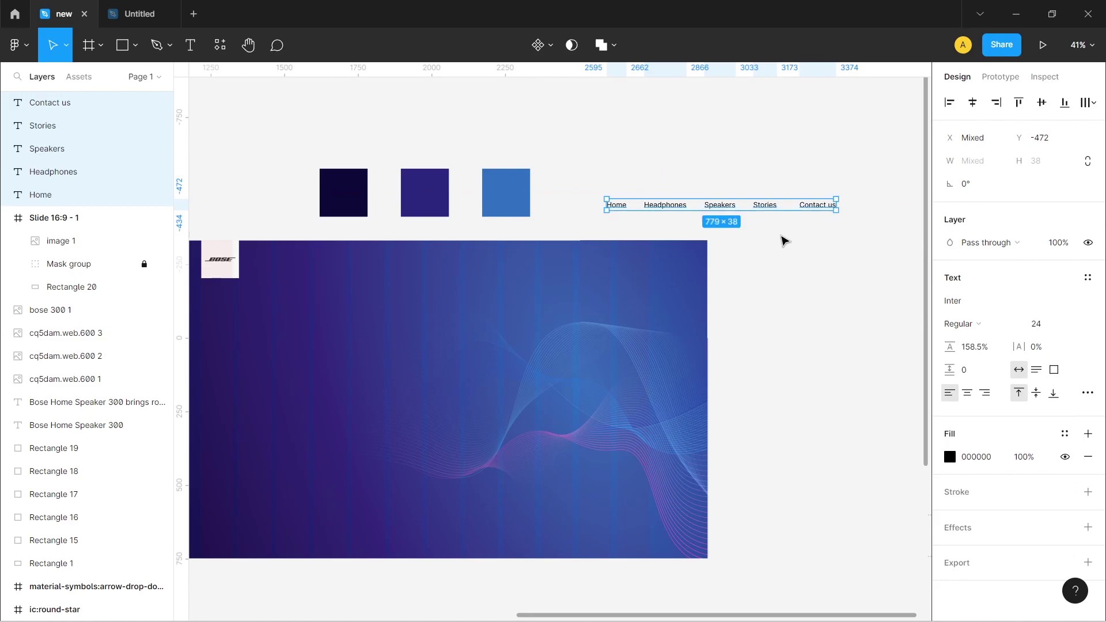
left_click(1090, 103)
left_click(1082, 165)
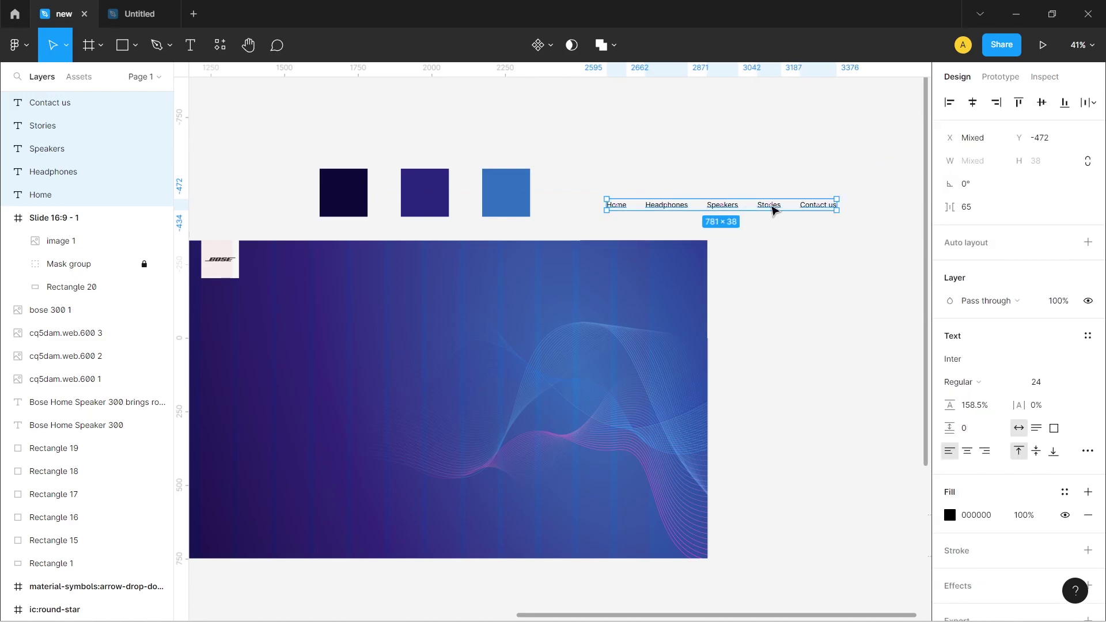
left_click_drag(766, 214, 448, 262)
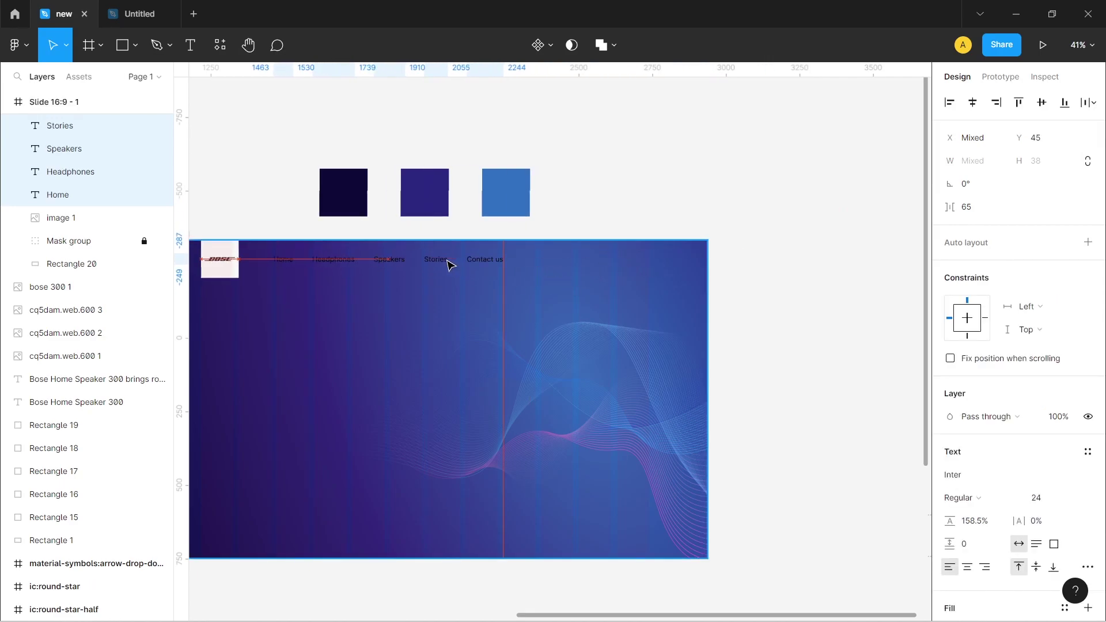
Colour the nav labels white FFFFFF and group them.
scroll(990, 455, "down", 3)
left_click(949, 511)
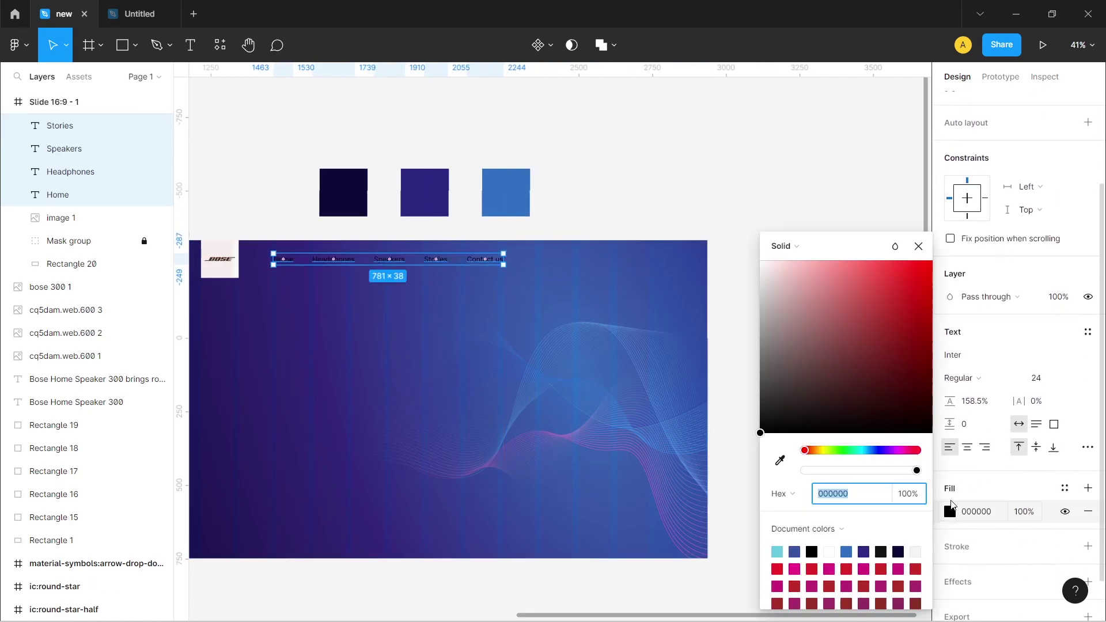
left_click(766, 277)
left_click_drag(756, 275, 743, 259)
left_click(918, 246)
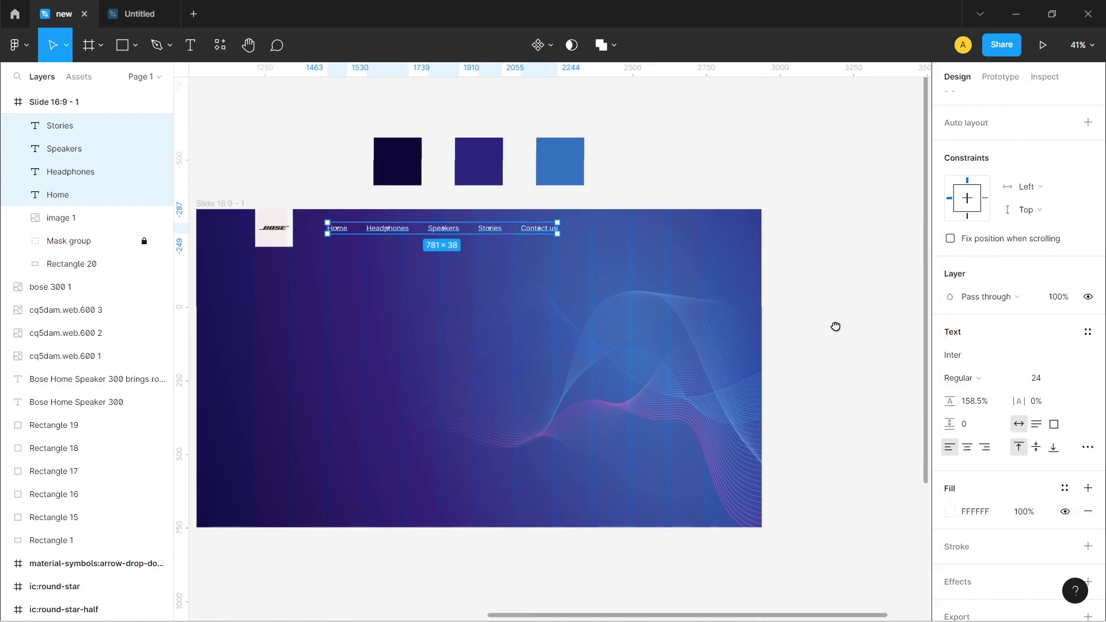
key("ctrl+g")
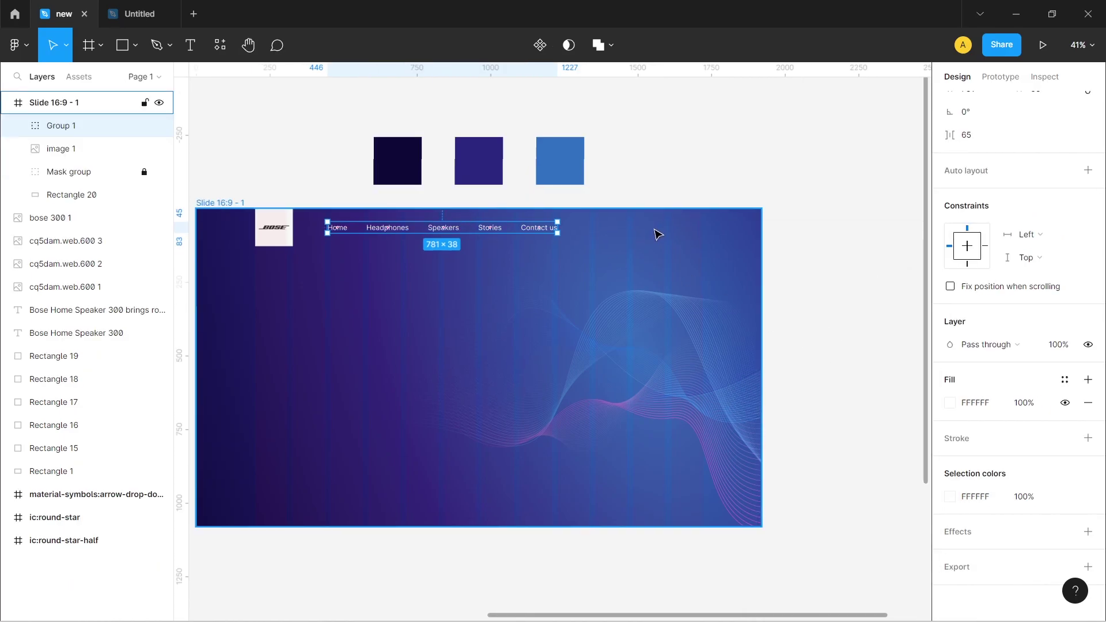
scroll(688, 192, "down", 1)
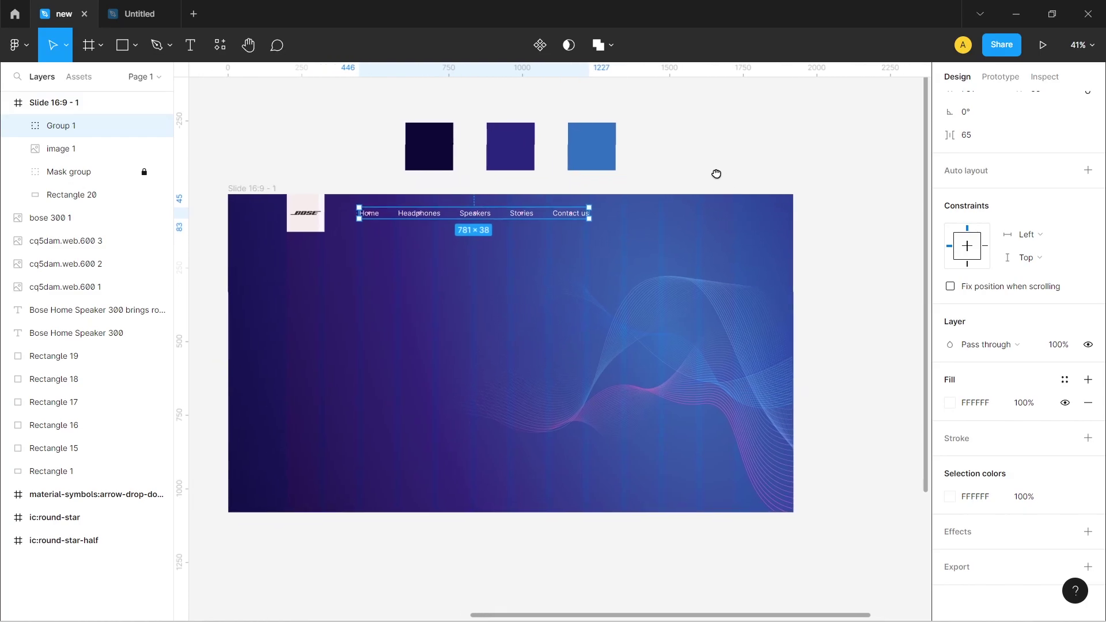
left_click_drag(693, 170, 700, 183)
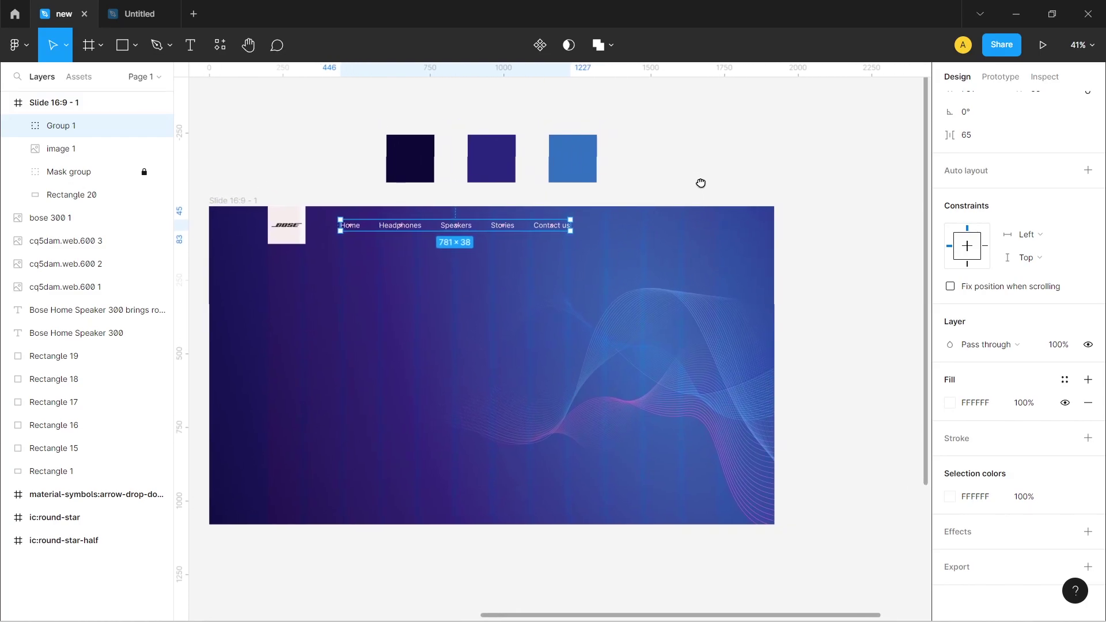
Import the material-symbols:shopping-cart-rounded icon in colour f8f8f8 into Group 1 using the Iconify plugin.
right_click(717, 159)
mouse_move(740, 278)
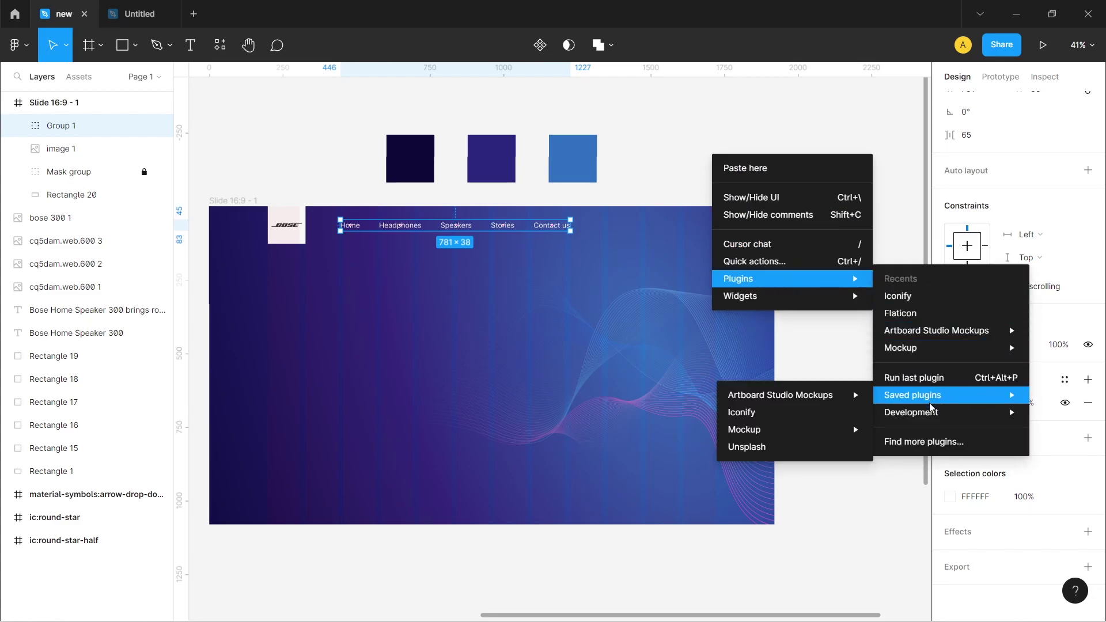
left_click(901, 305)
type("cart")
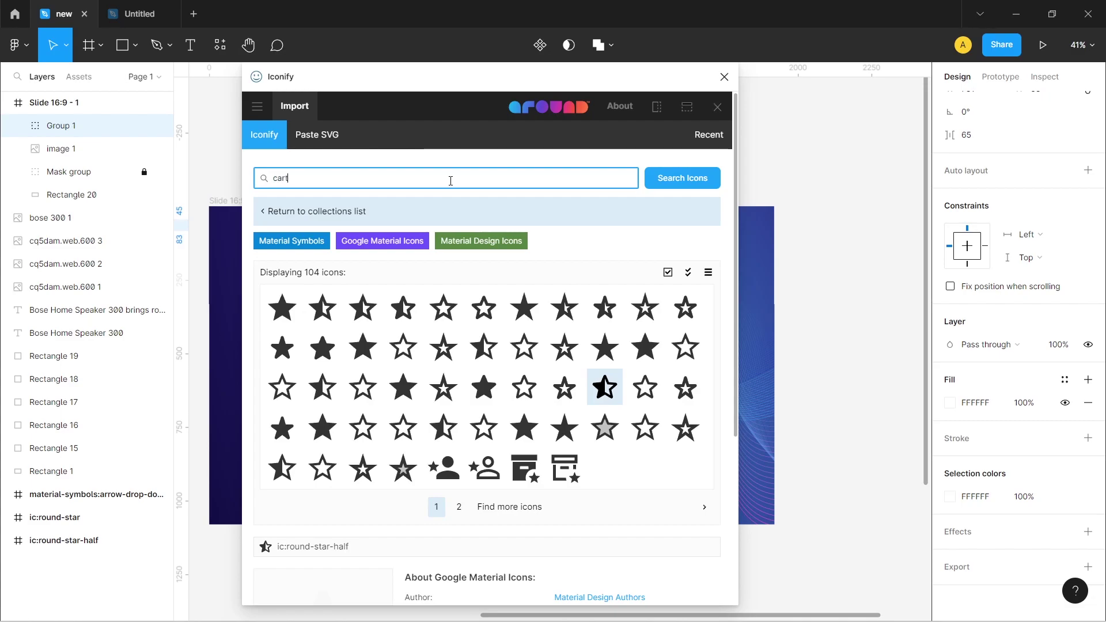
key("Return")
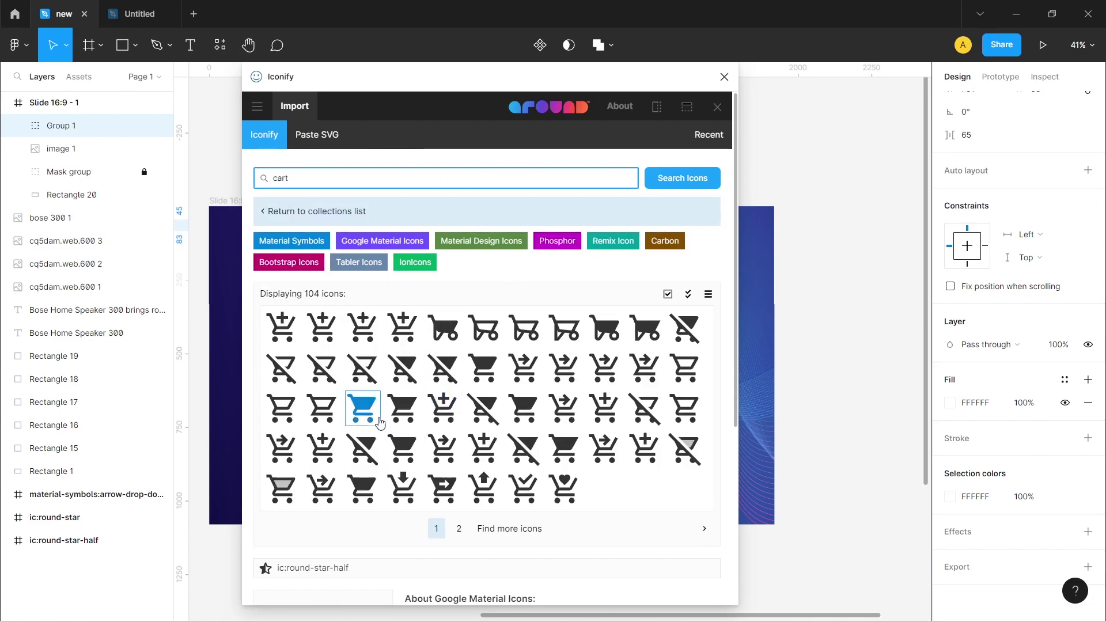
left_click(359, 408)
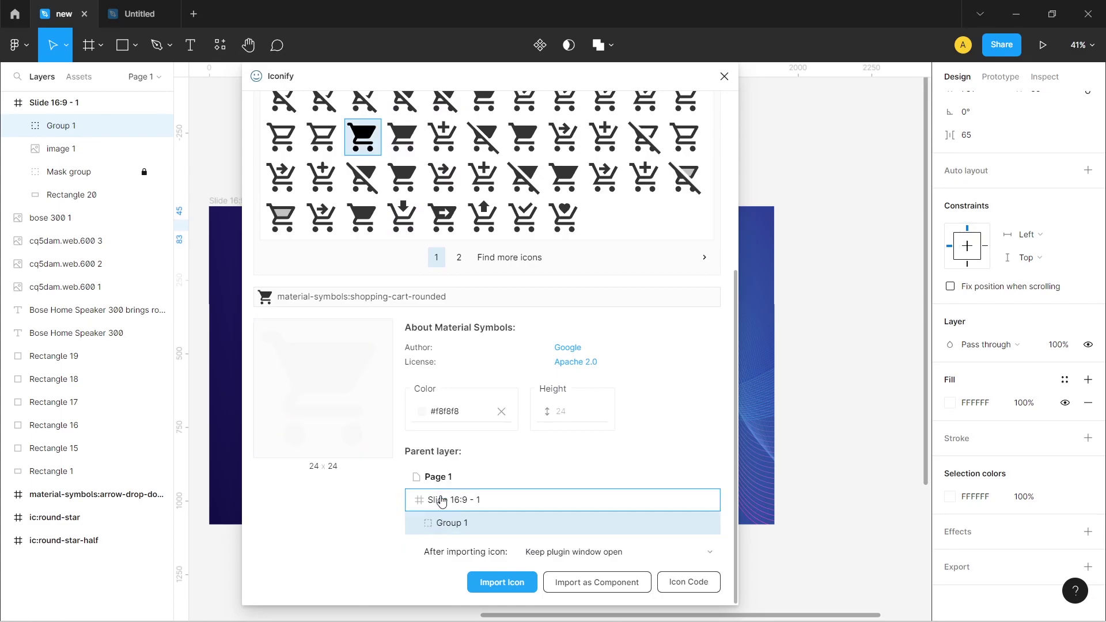
left_click(436, 428)
left_click(378, 499)
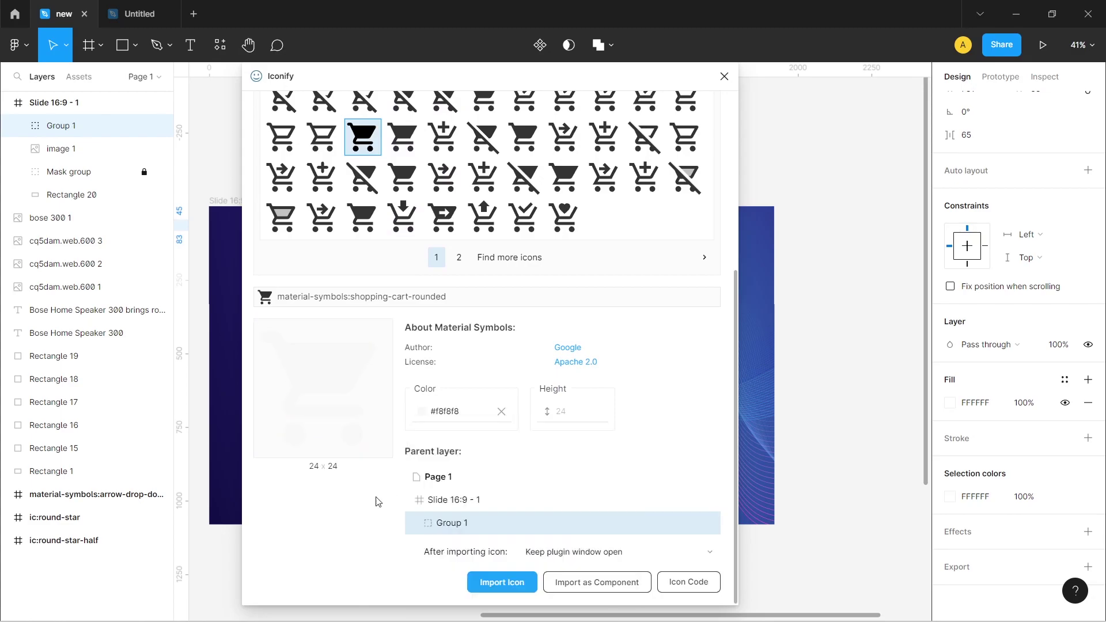
left_click(573, 582)
Move the cart icon just right of 'Contact us' in the nav bar.
left_click(724, 76)
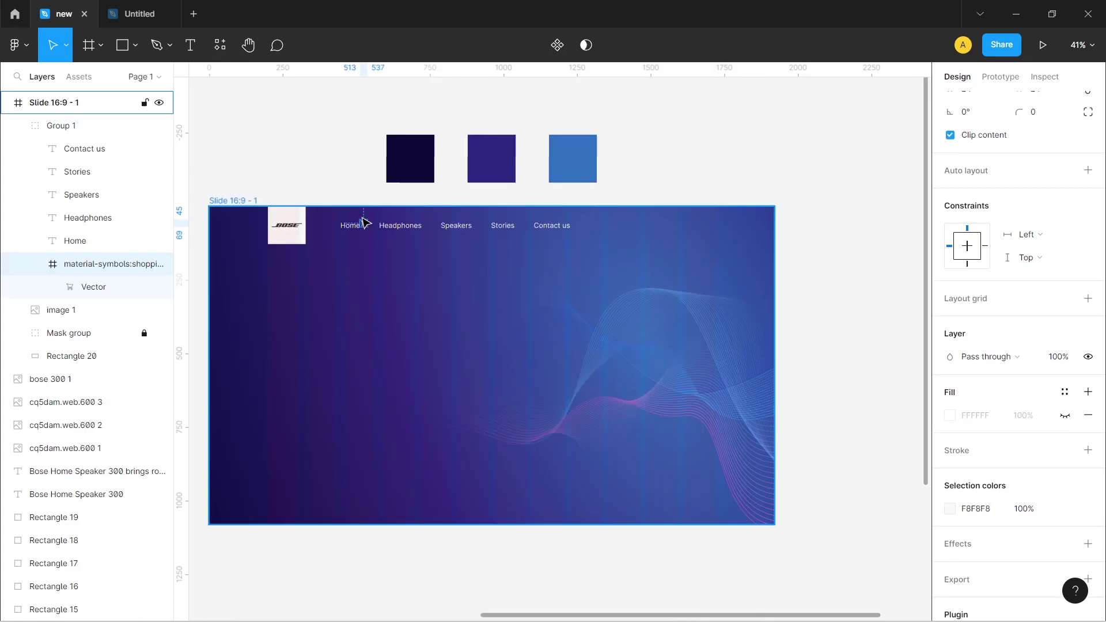
left_click_drag(366, 224, 600, 230)
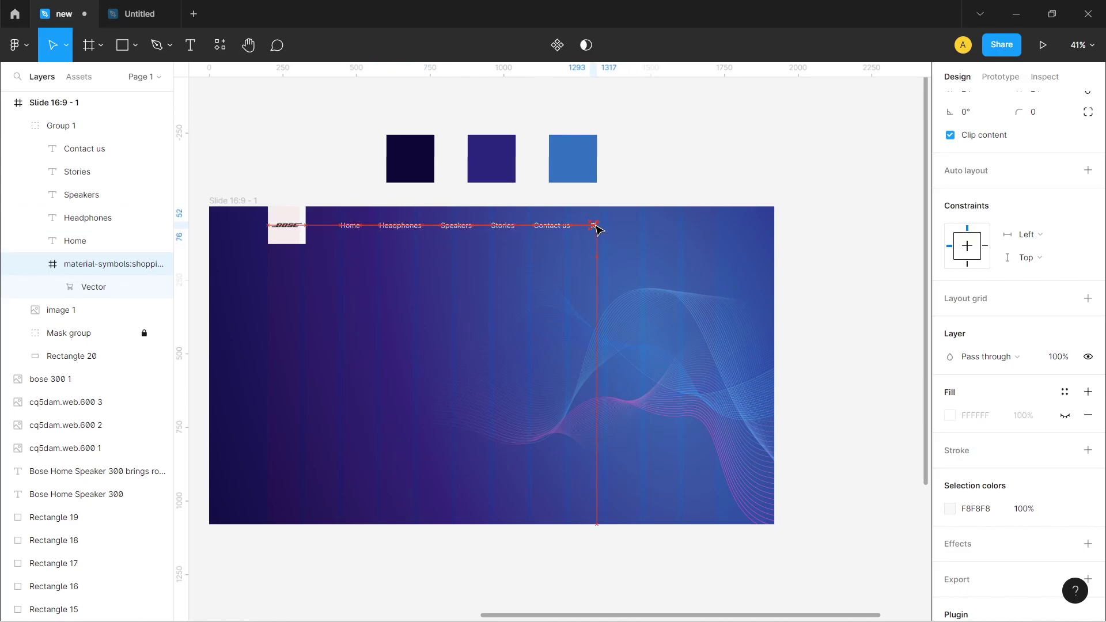
scroll(601, 230, "up", 5)
scroll(599, 231, "up", 4)
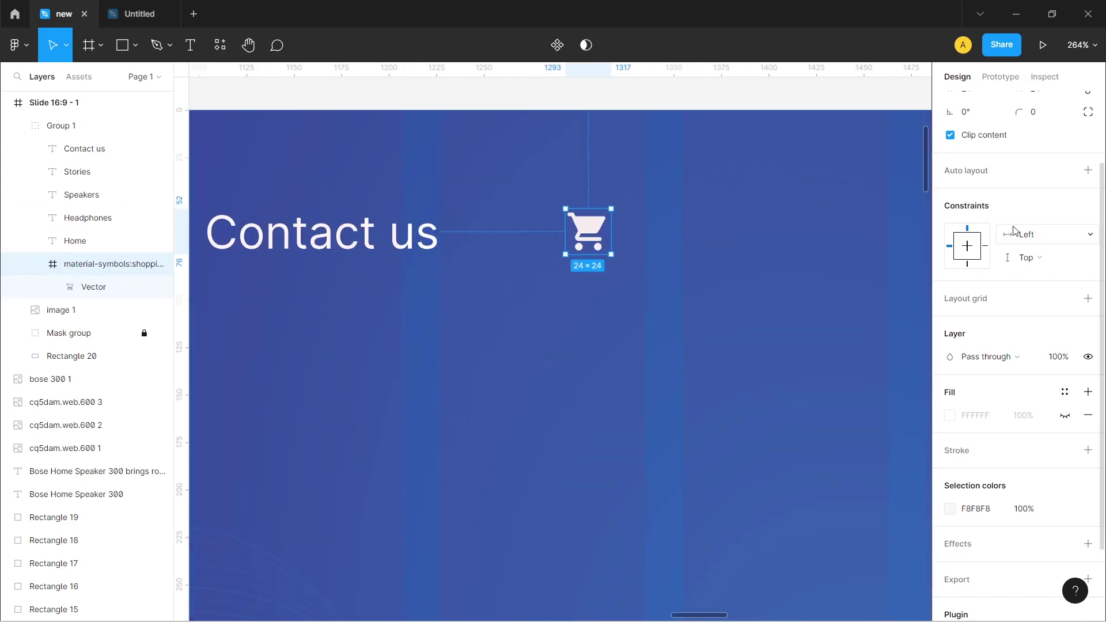
scroll(1066, 264, "up", 1)
scroll(1071, 236, "up", 3)
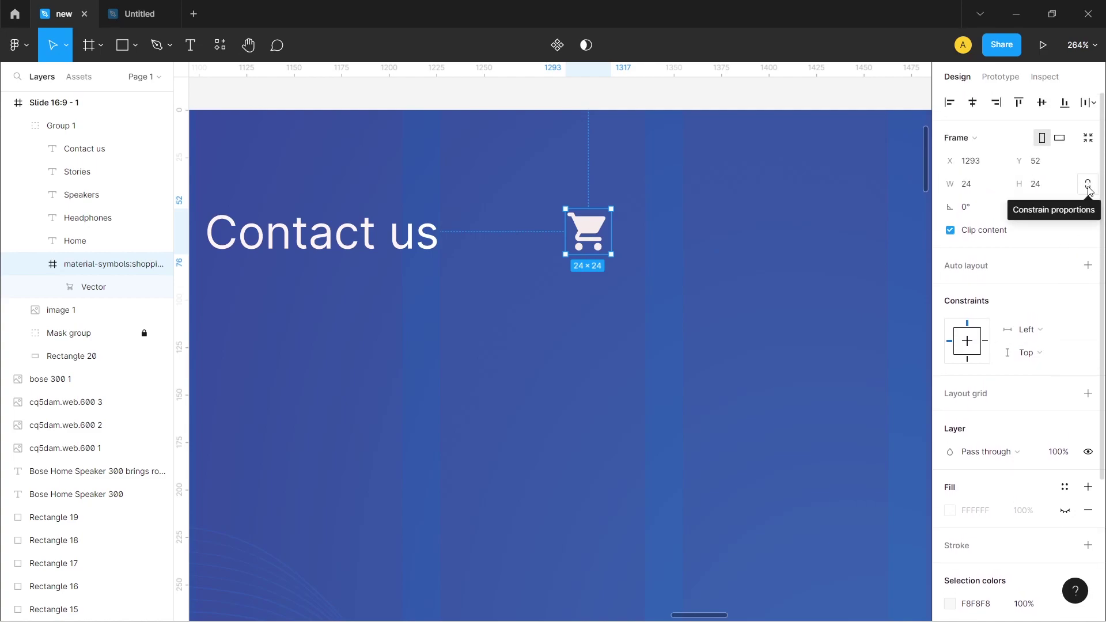
Resize the cart icon to 30×30 with proportions constrained and line it up with 'Contact us'.
left_click(1088, 189)
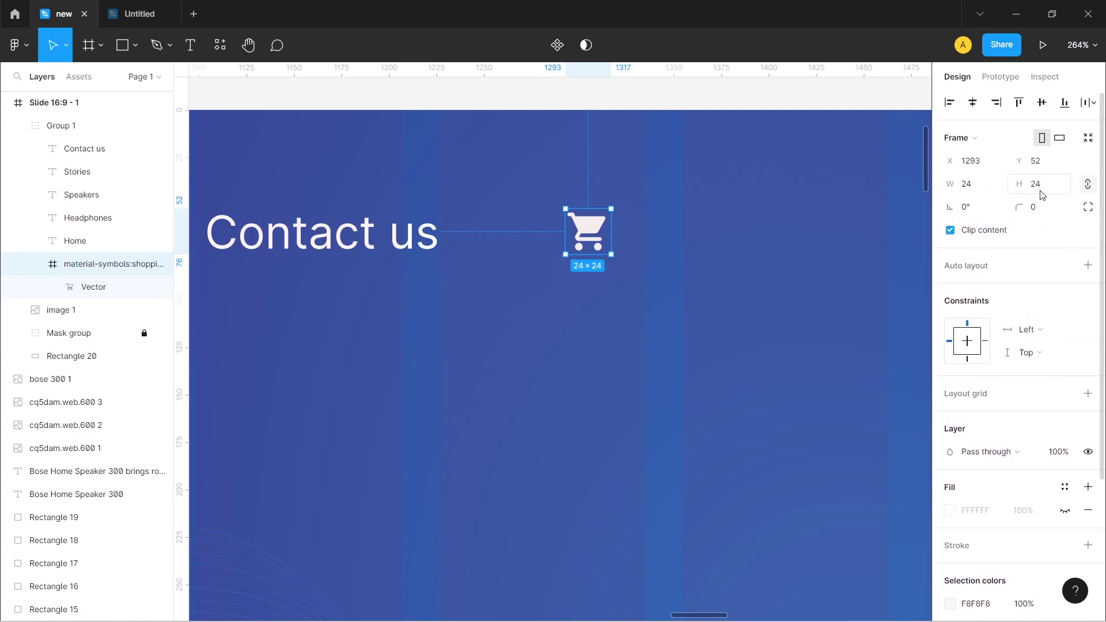
type("30")
key("Return")
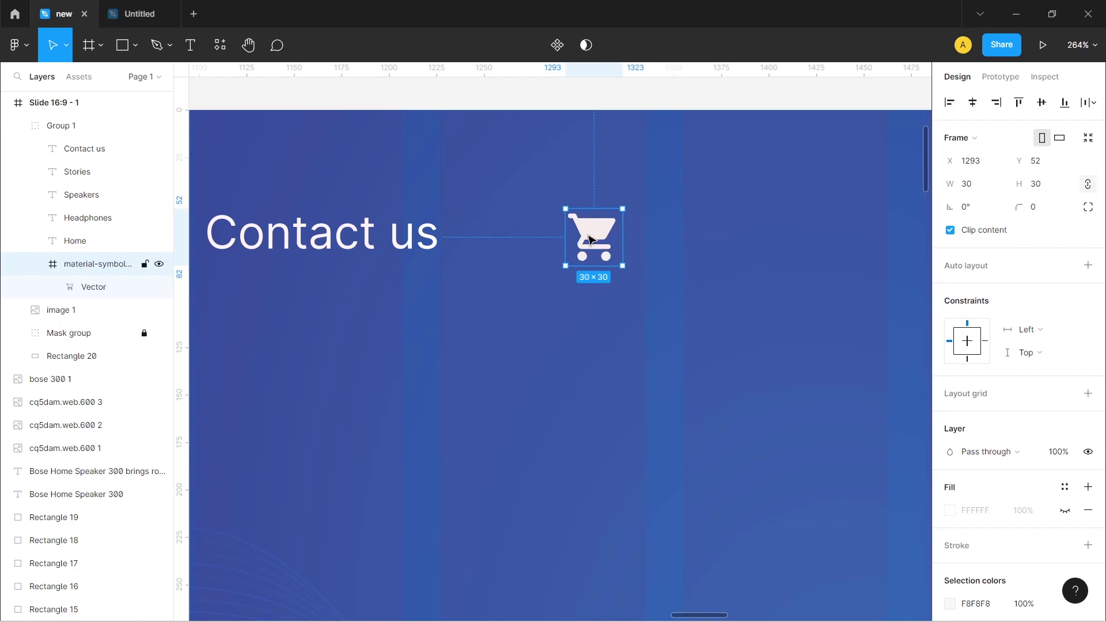
left_click_drag(599, 252, 601, 250)
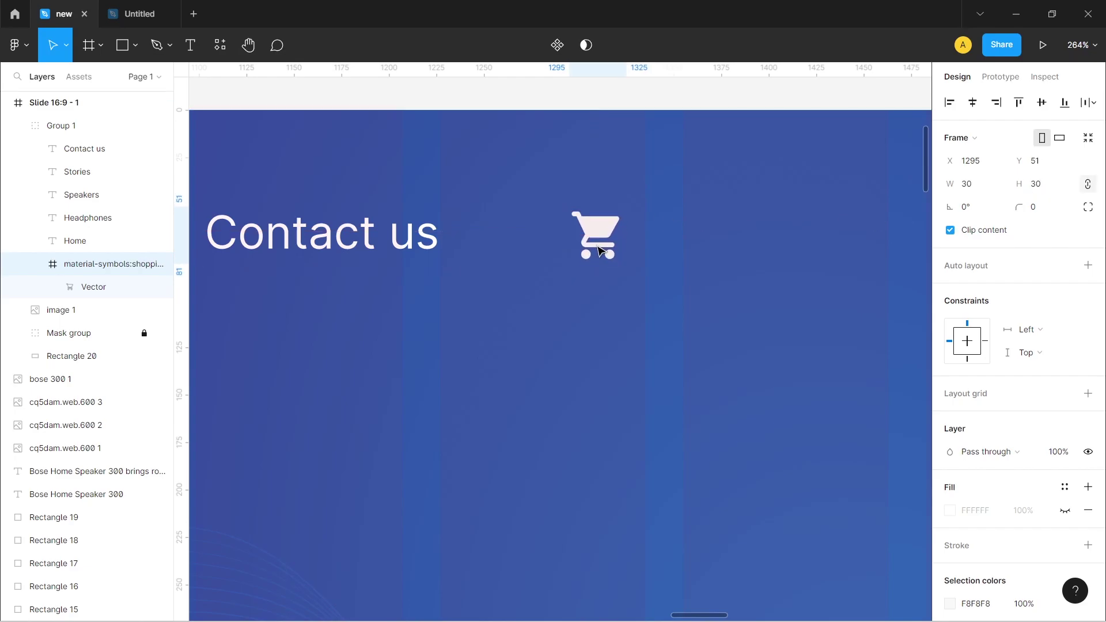
scroll(600, 250, "down", 10)
scroll(599, 248, "up", 3)
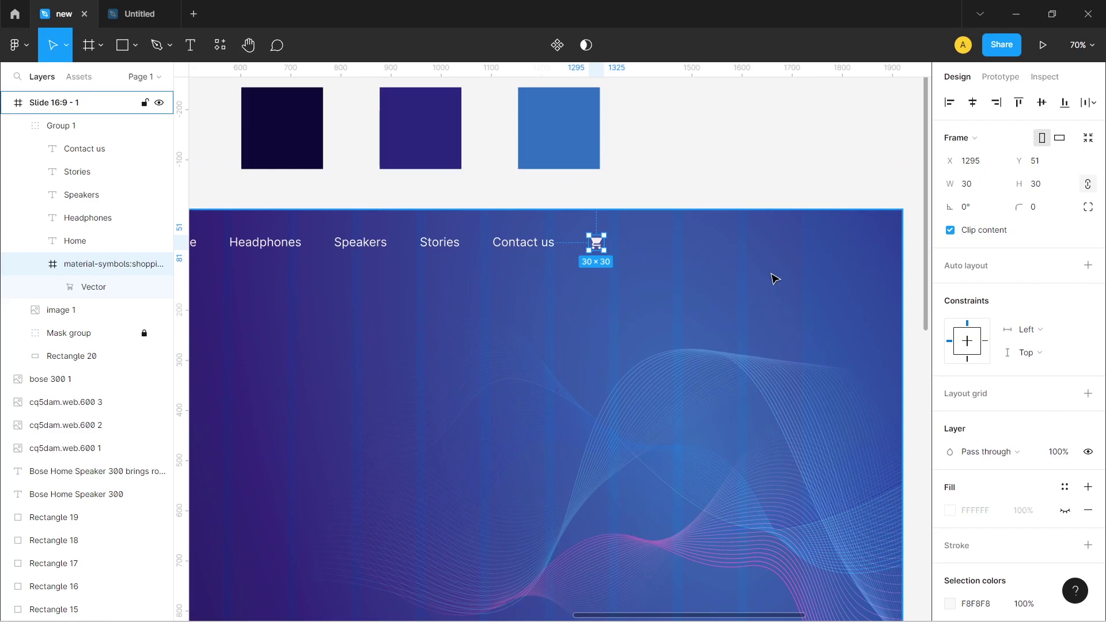
scroll(624, 264, "right", 3)
scroll(617, 259, "down", 3)
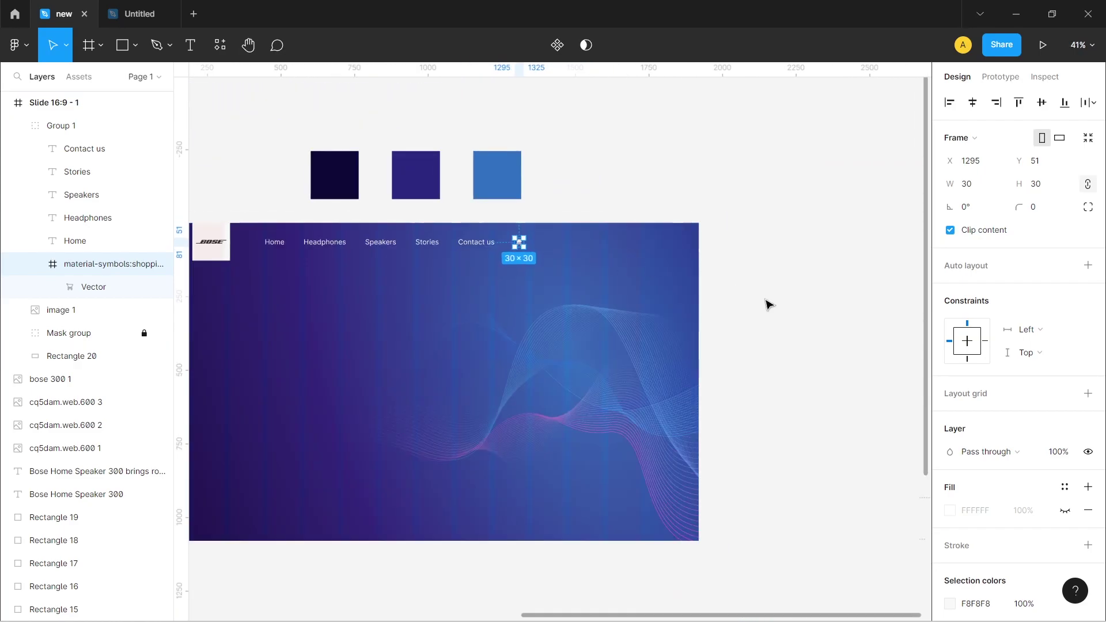
scroll(743, 300, "right", 2)
Paste the search and user icons, with the search icon above the user icon.
key("ctrl+v")
left_click_drag(548, 341, 679, 269)
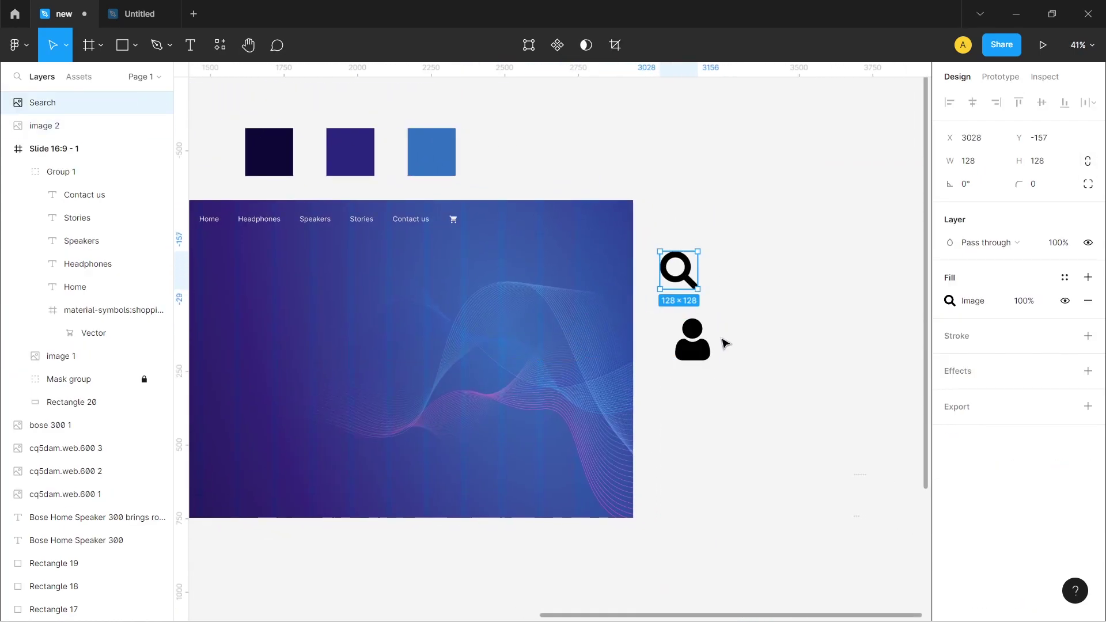
scroll(703, 330, "up", 2)
scroll(726, 305, "left", 2)
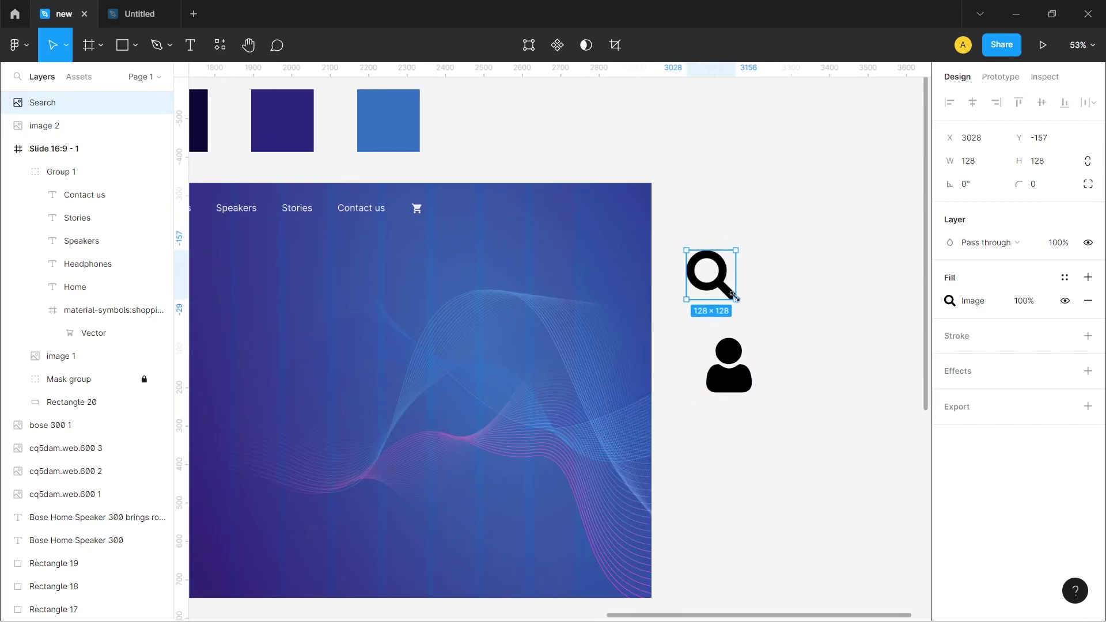
scroll(777, 346, "right", 2)
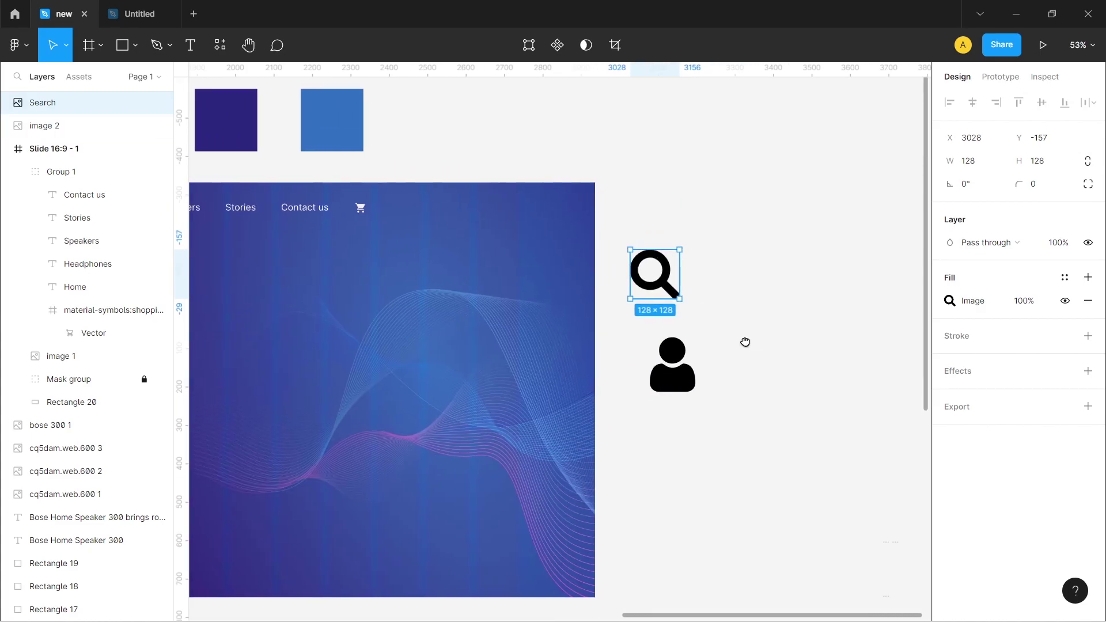
scroll(668, 295, "up", 1)
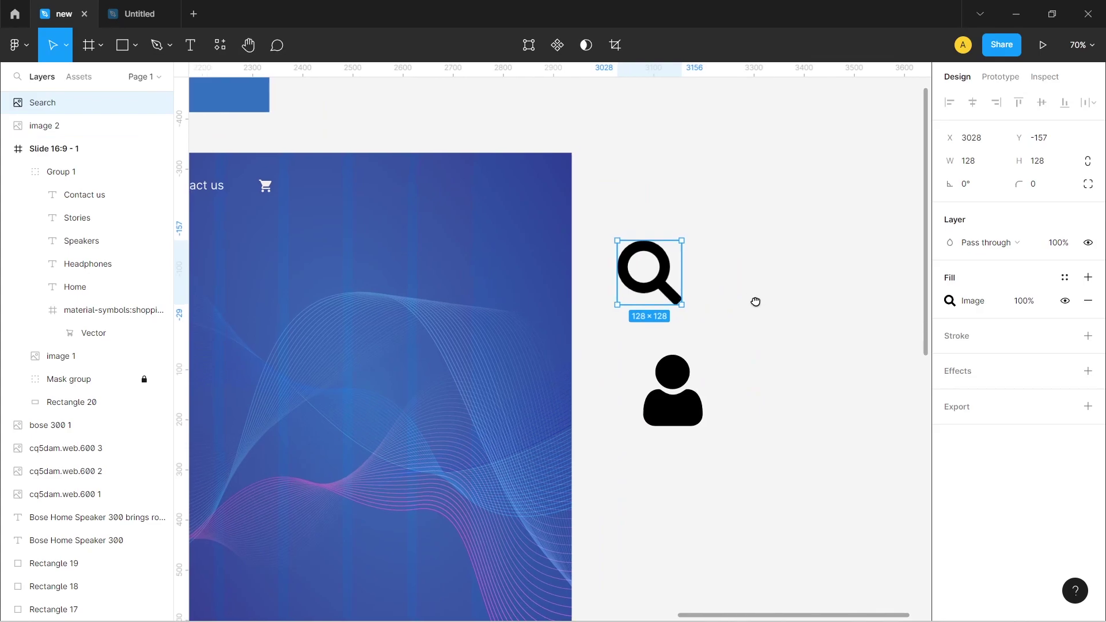
scroll(756, 301, "right", 1)
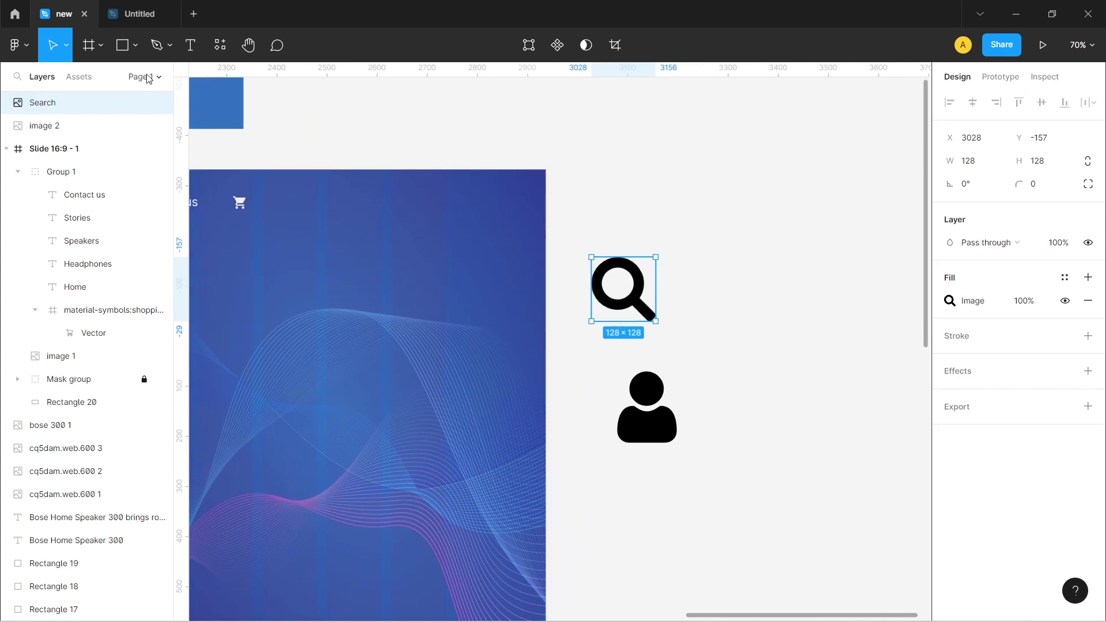
Cover the search icon with a white square and use it as a mask to whiten the icon.
left_click(122, 49)
left_click_drag(591, 257, 655, 320)
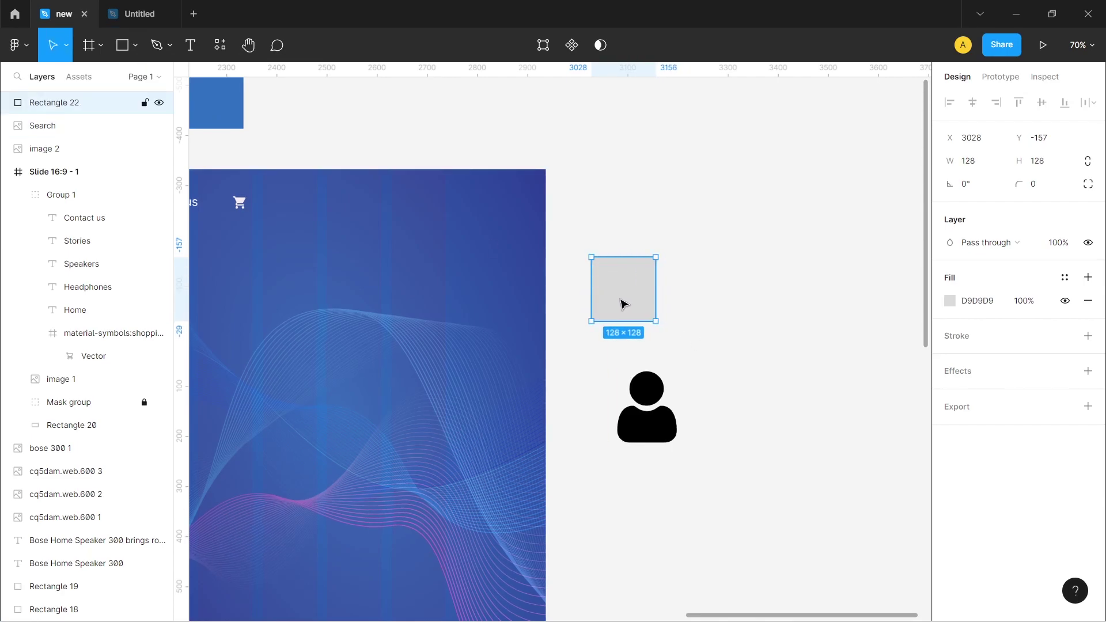
left_click(949, 300)
left_click_drag(853, 323, 747, 247)
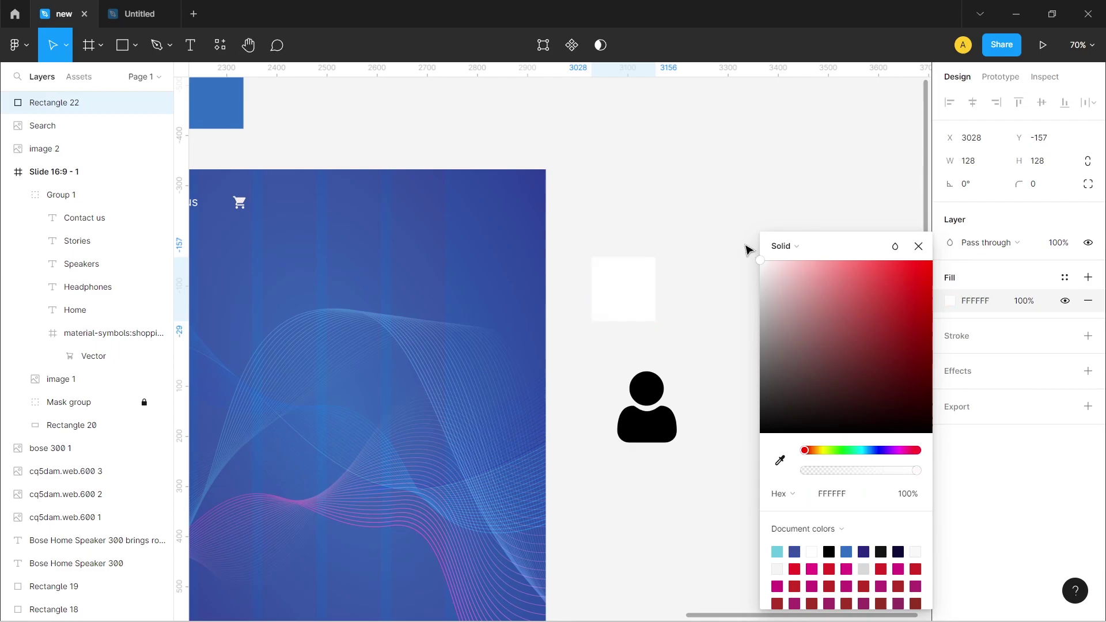
left_click(918, 246)
left_click_drag(595, 217, 683, 338)
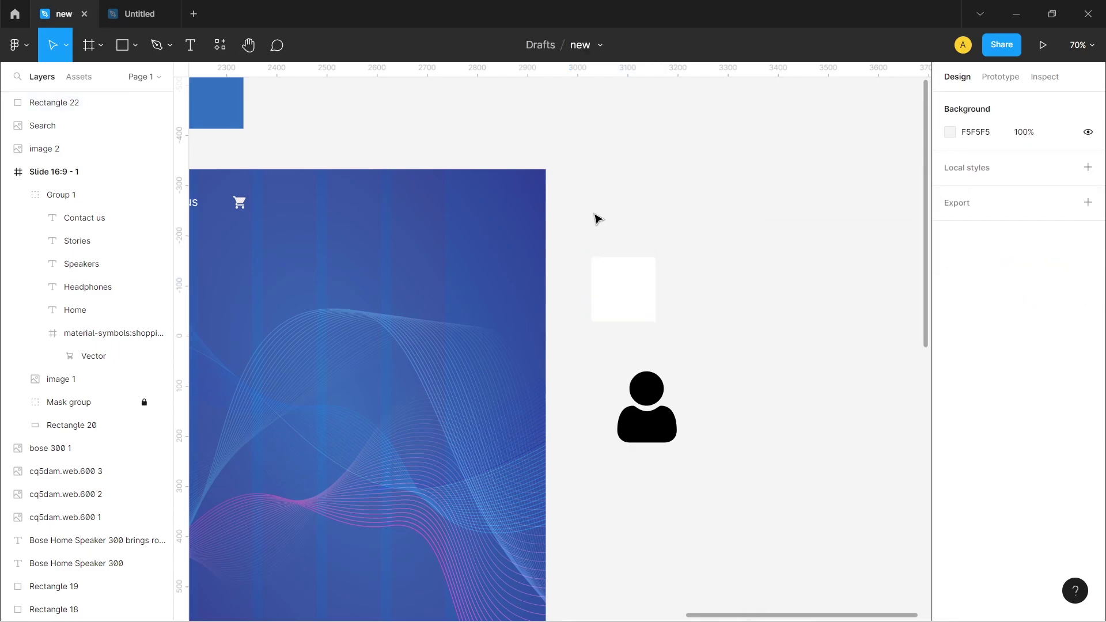
mouse_move(86, 125)
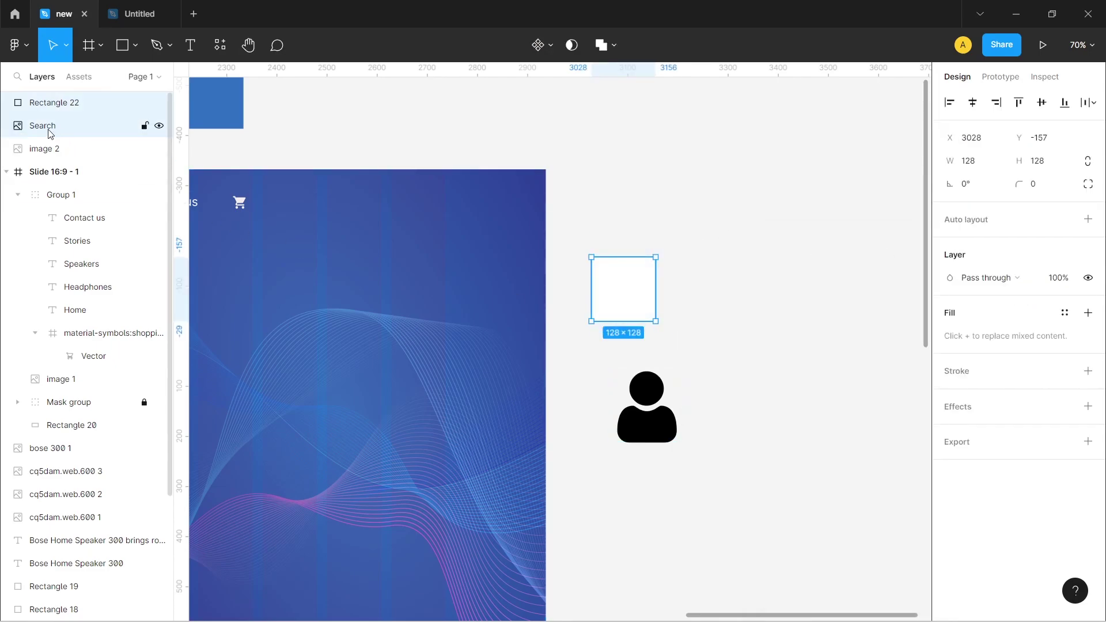
left_click(571, 46)
left_click_drag(634, 301, 452, 271)
mouse_move(459, 266)
left_mouse_down()
mouse_move(652, 284)
mouse_move(671, 271)
left_mouse_up()
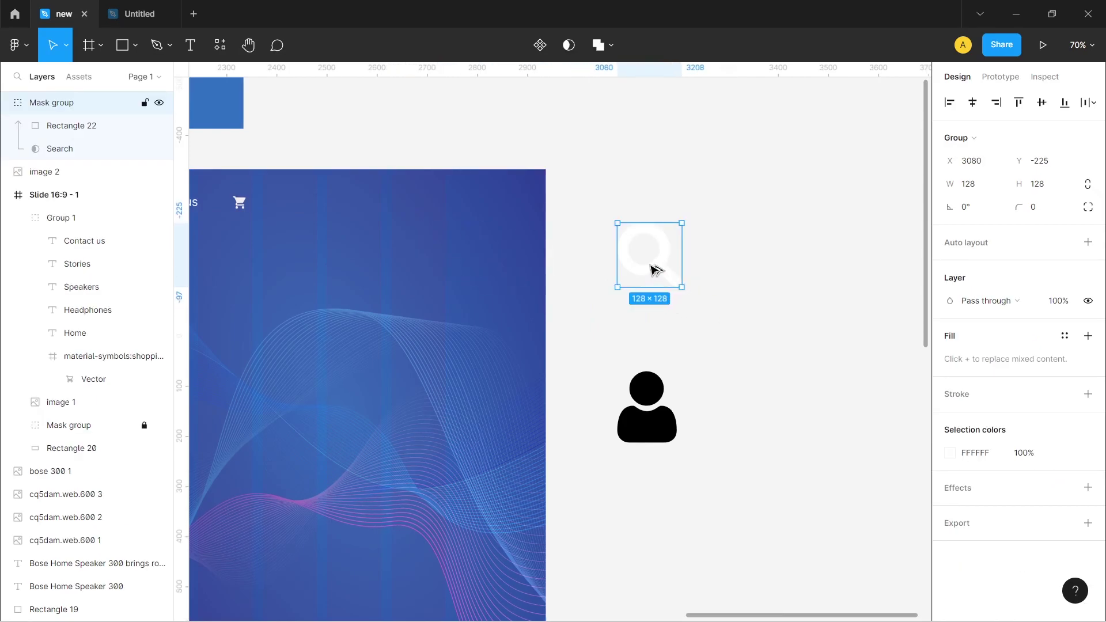
Mask the user icon with a white square so it turns white.
left_click(646, 407)
key("r")
left_click_drag(613, 371, 685, 442)
key("ctrl+alt+m")
scroll(793, 391, "left", 3)
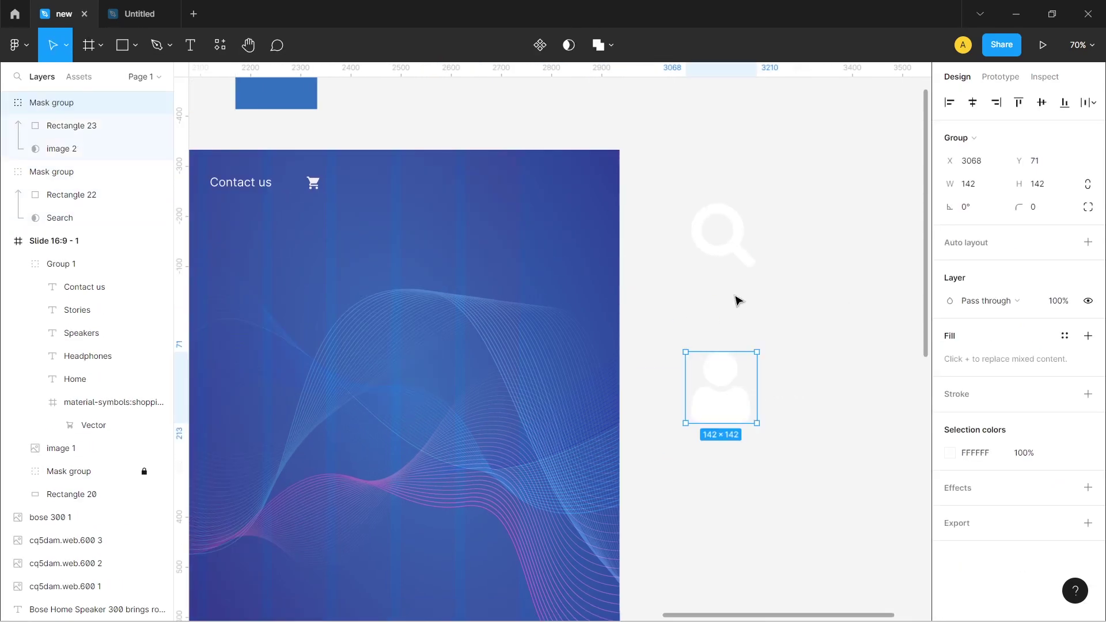
Resize both the white search and user icons to 30×30.
left_click(725, 241)
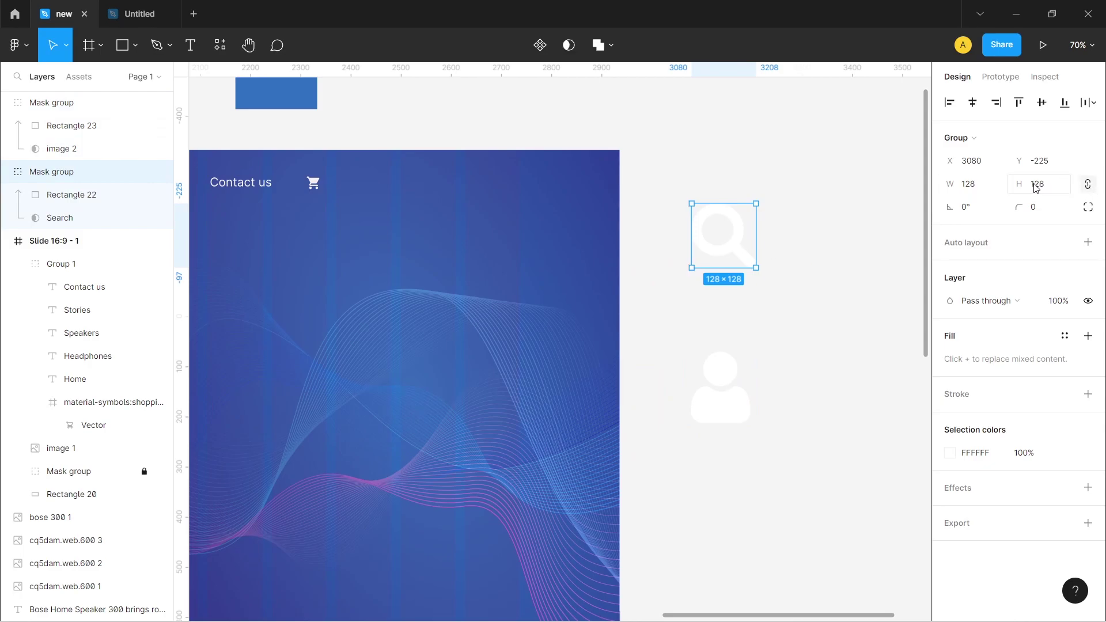
type("30")
key("Return")
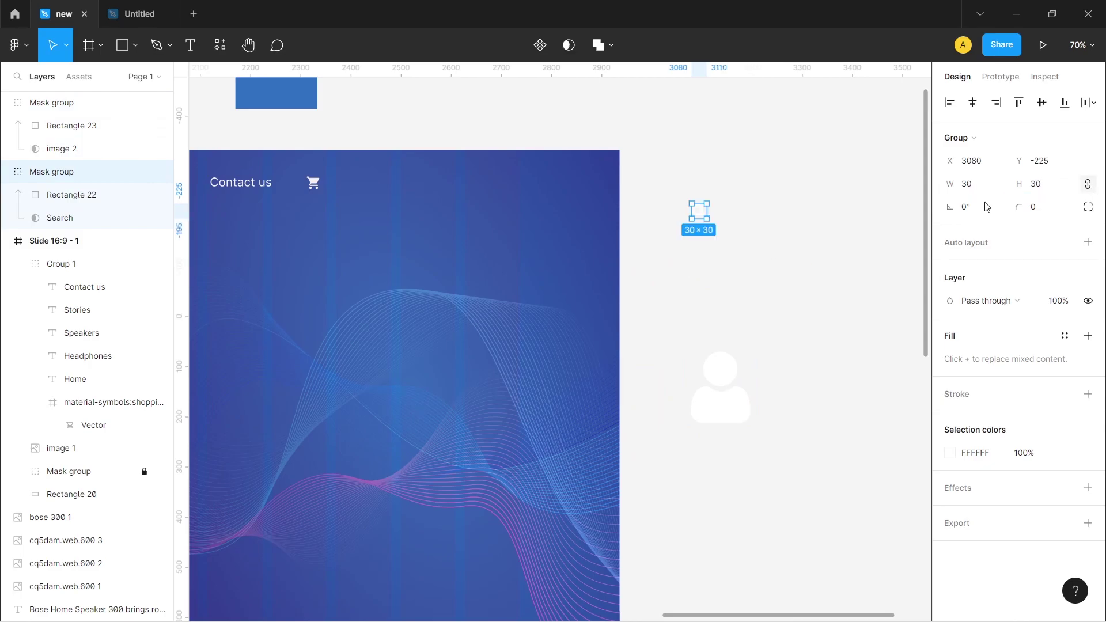
left_click(720, 387)
left_click(1035, 183)
type("30")
key("Return")
Place the search, cart and user icons in that order in the slide header.
left_click_drag(698, 212, 371, 186)
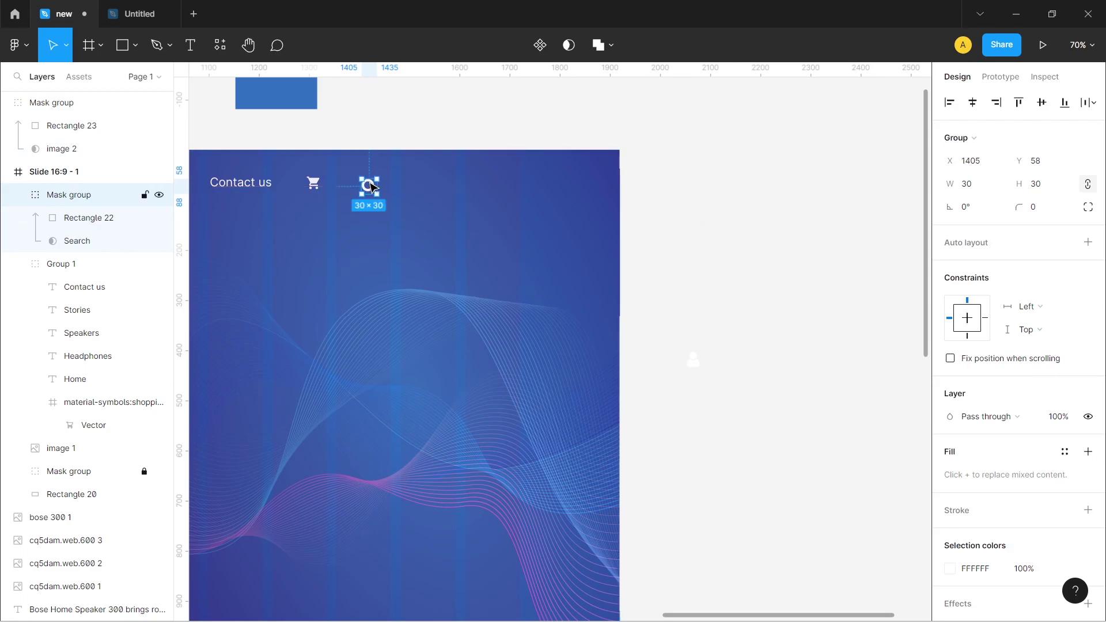
left_click_drag(703, 361, 435, 195)
scroll(435, 196, "up", 5)
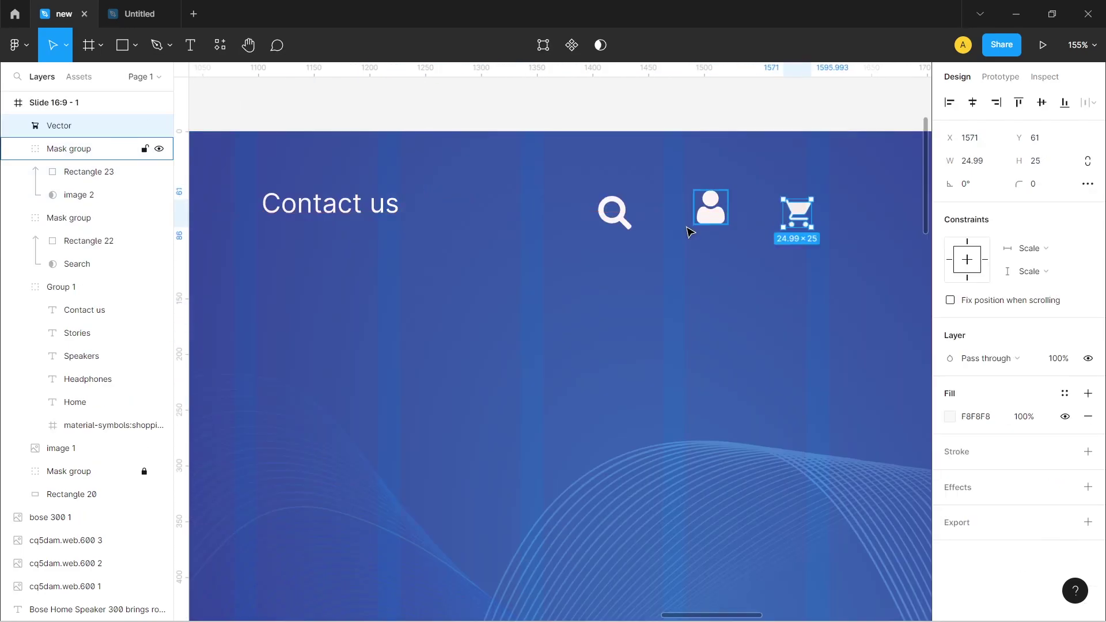
left_click_drag(615, 213, 552, 219)
left_click_drag(797, 213, 625, 207)
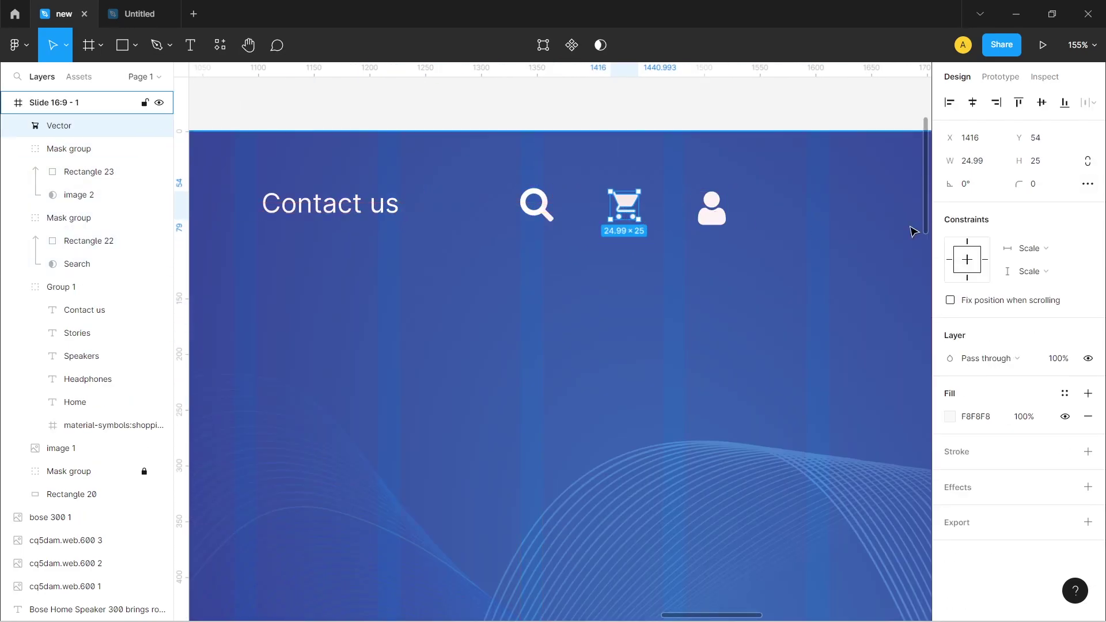
scroll(597, 282, "down", 2)
Distribute horizontal spacing evenly across the three header icons.
left_click(591, 262, "shift")
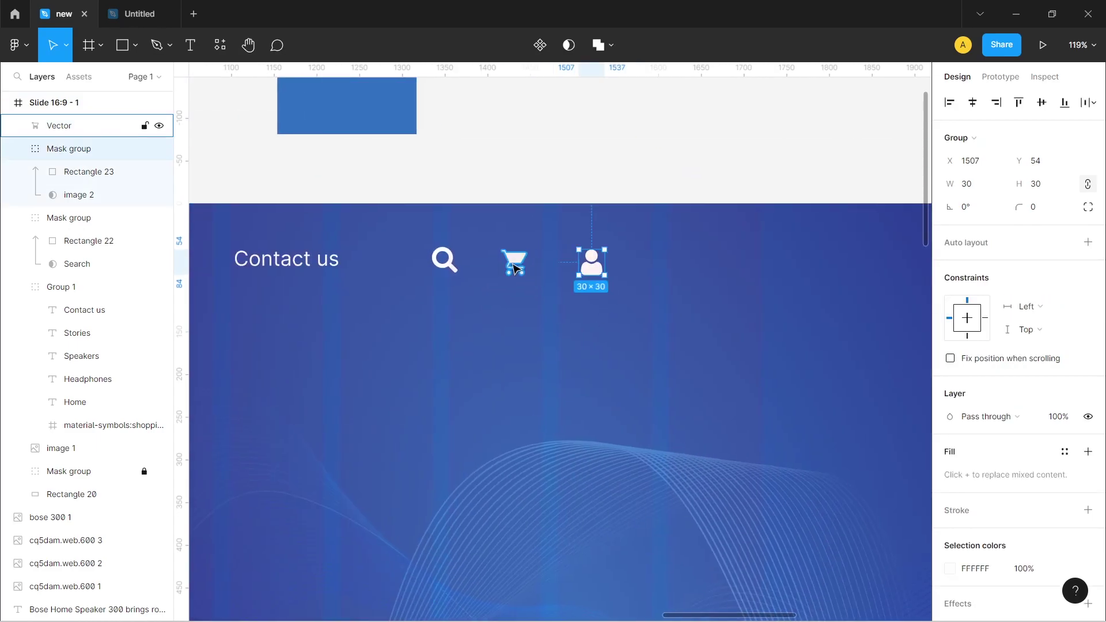
left_click(444, 259, "shift")
left_click(1088, 102)
left_click(979, 165)
left_click_drag(514, 262, 670, 262)
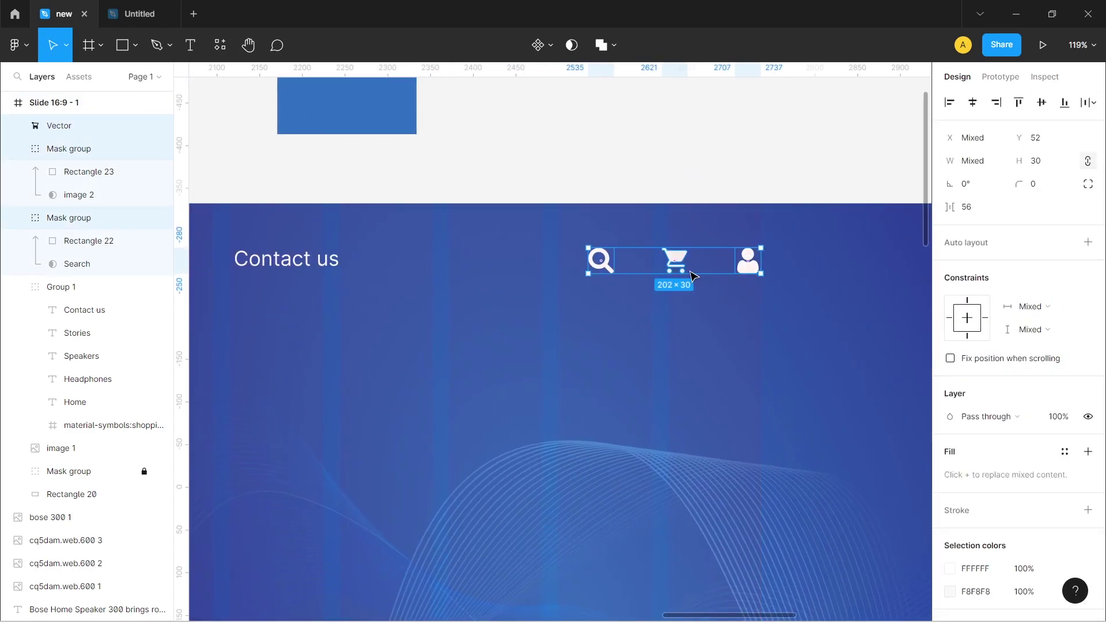
left_click_drag(597, 259, 570, 260)
left_click(674, 261, "shift")
left_click(748, 260, "shift")
key("alt+shift+h")
left_click(631, 175)
Align the nav links group (Group 1) to the slide's horizontal centre.
key("shift+1")
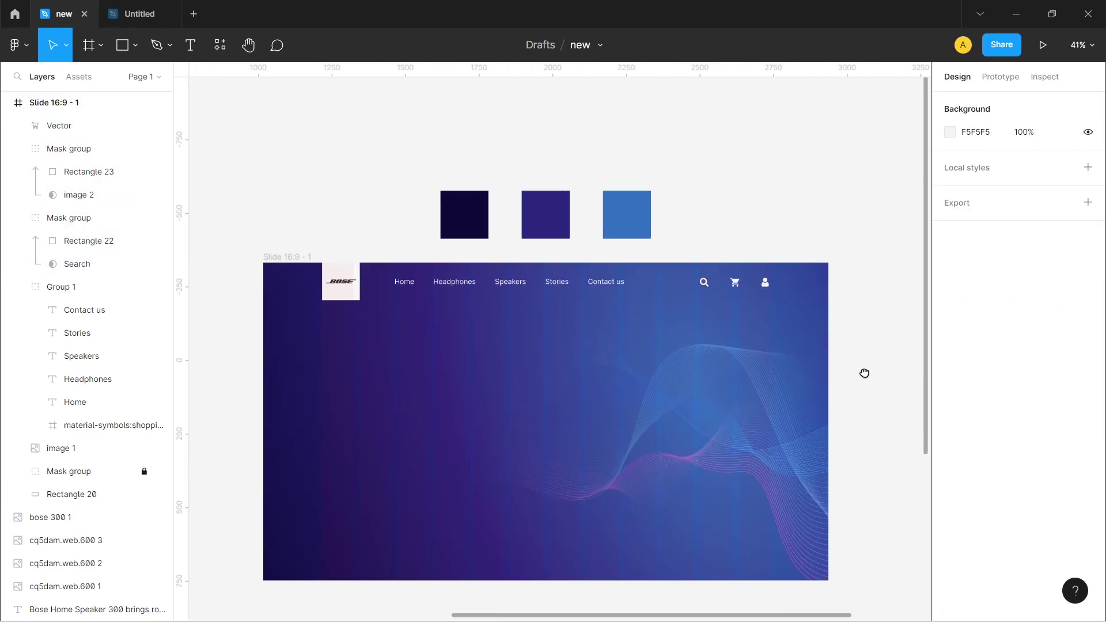
left_click(610, 282)
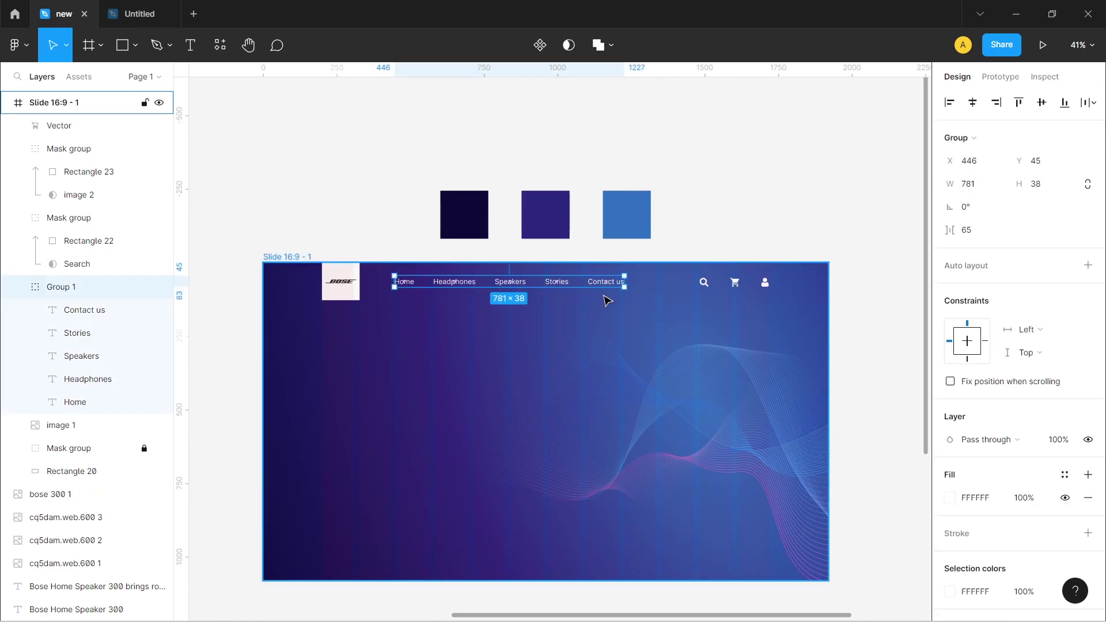
left_click(979, 104)
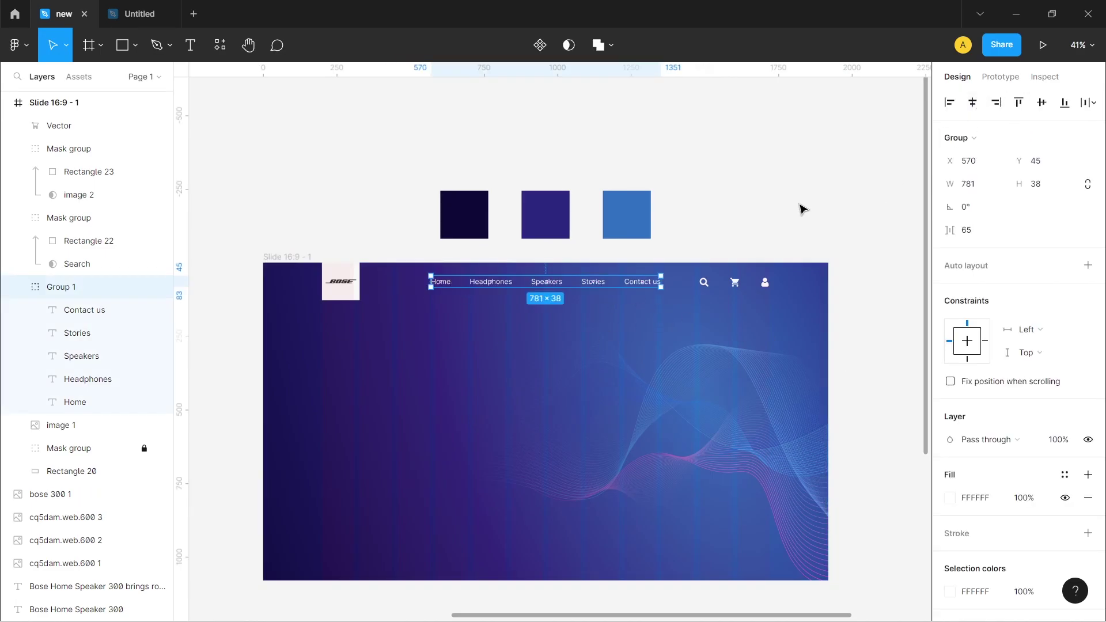
Play the Bose slide in the prototype presentation tab and fit it to the screen.
scroll(797, 213, "down", 1)
left_click(792, 173)
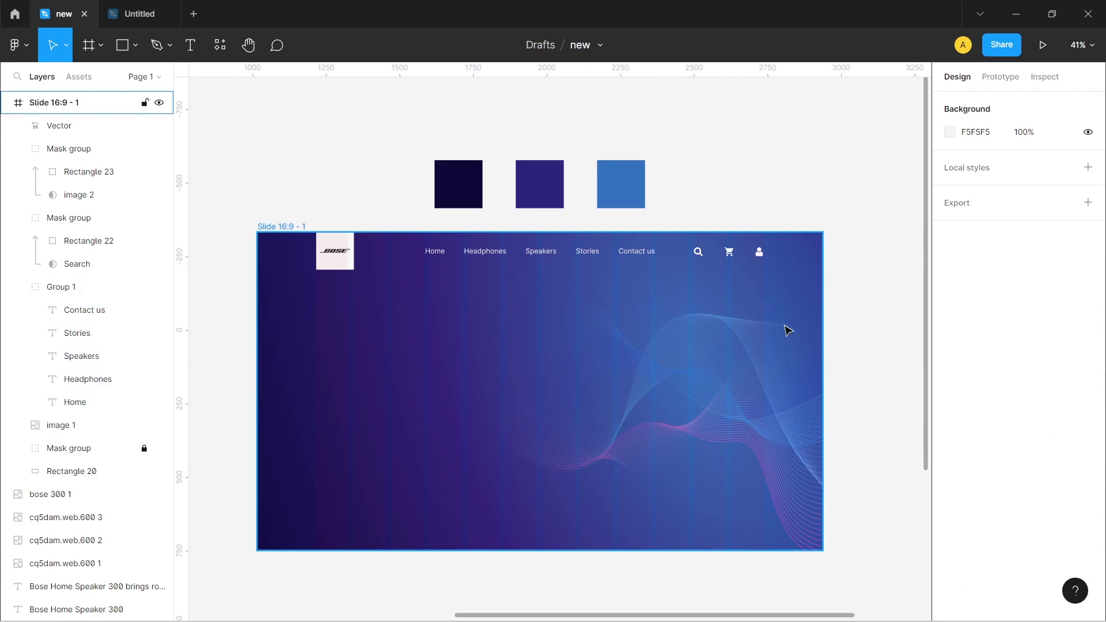
scroll(647, 370, "down", 1)
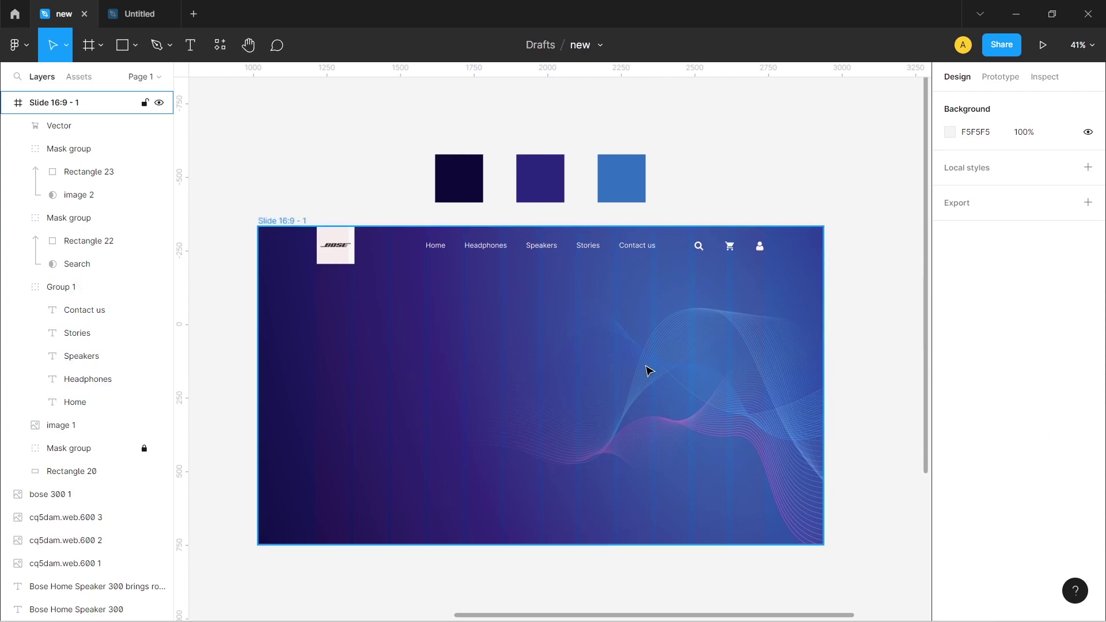
left_click(1043, 46)
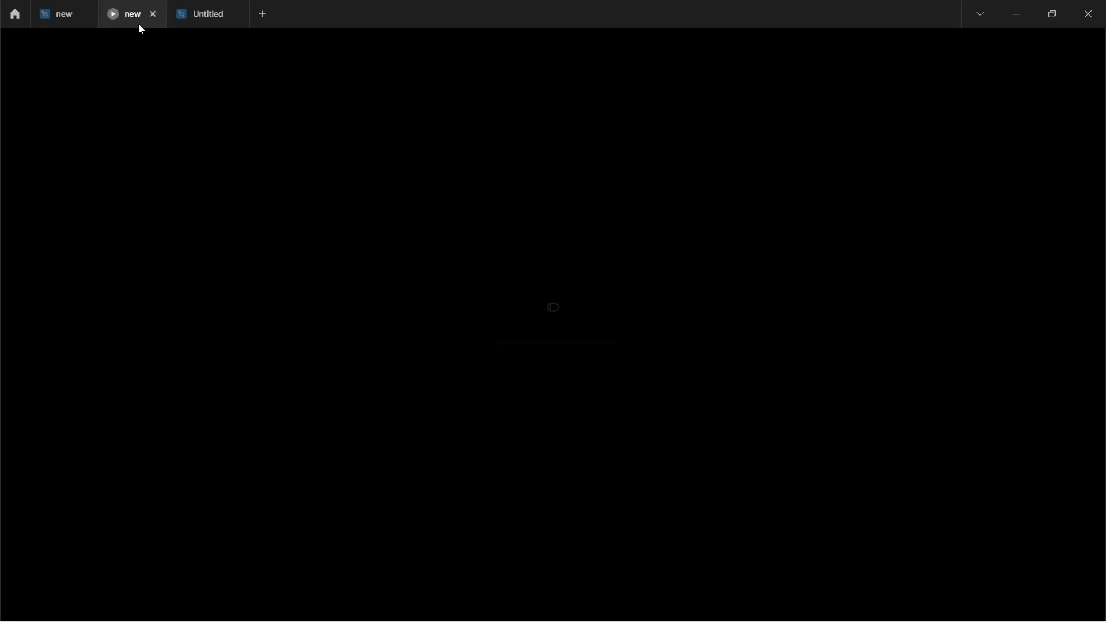
left_click(62, 15)
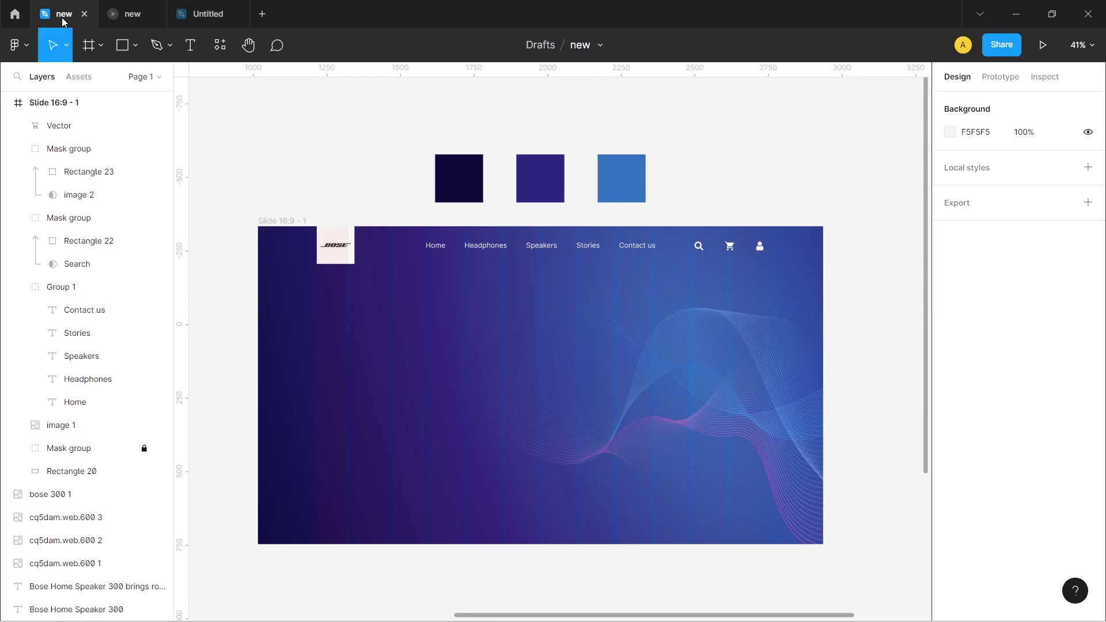
left_click(137, 18)
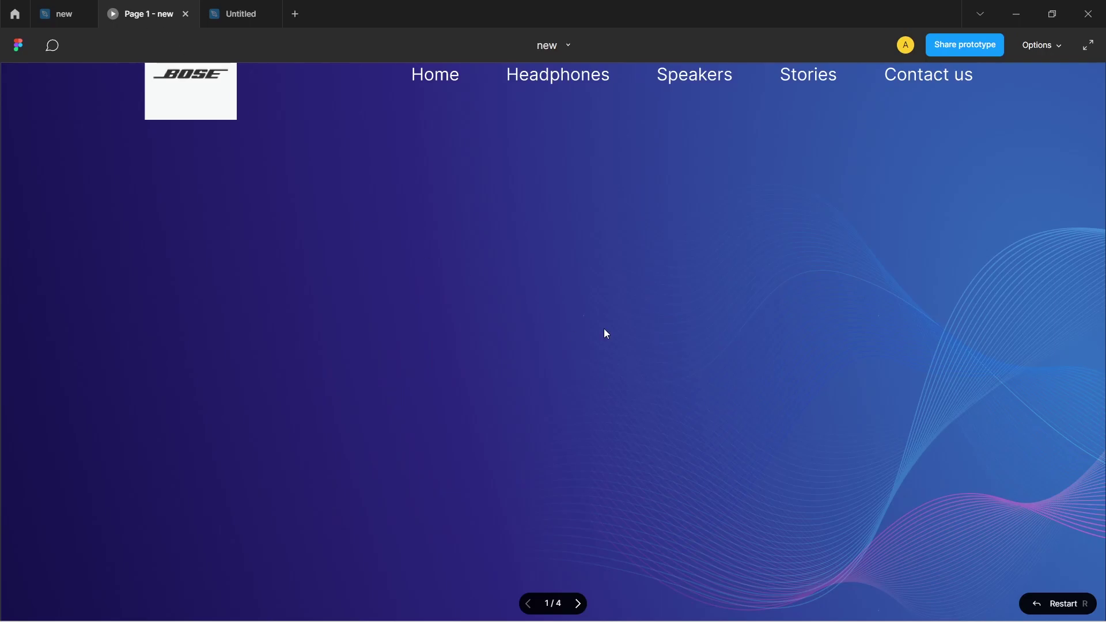
key("z")
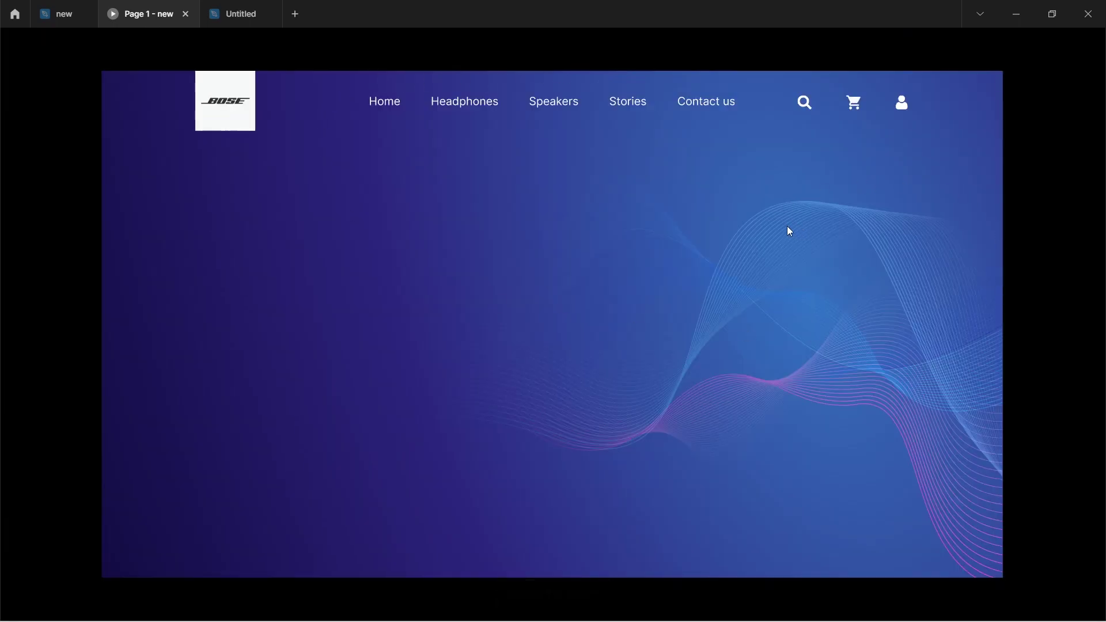
mouse_move(553, 35)
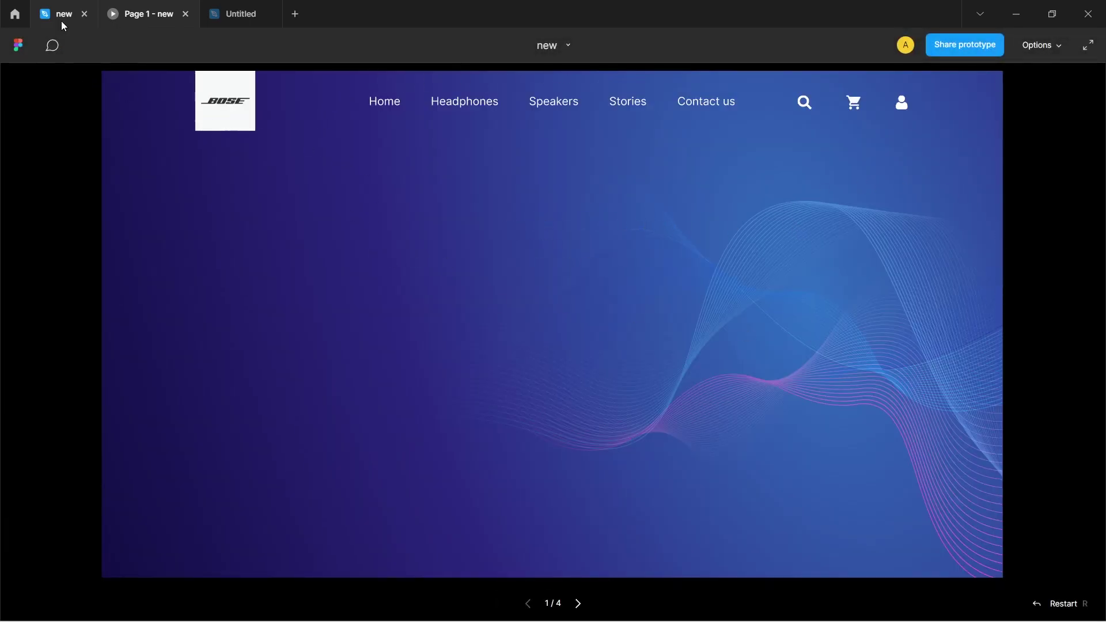
Move the large speaker image onto the slide's right side.
left_click(62, 22)
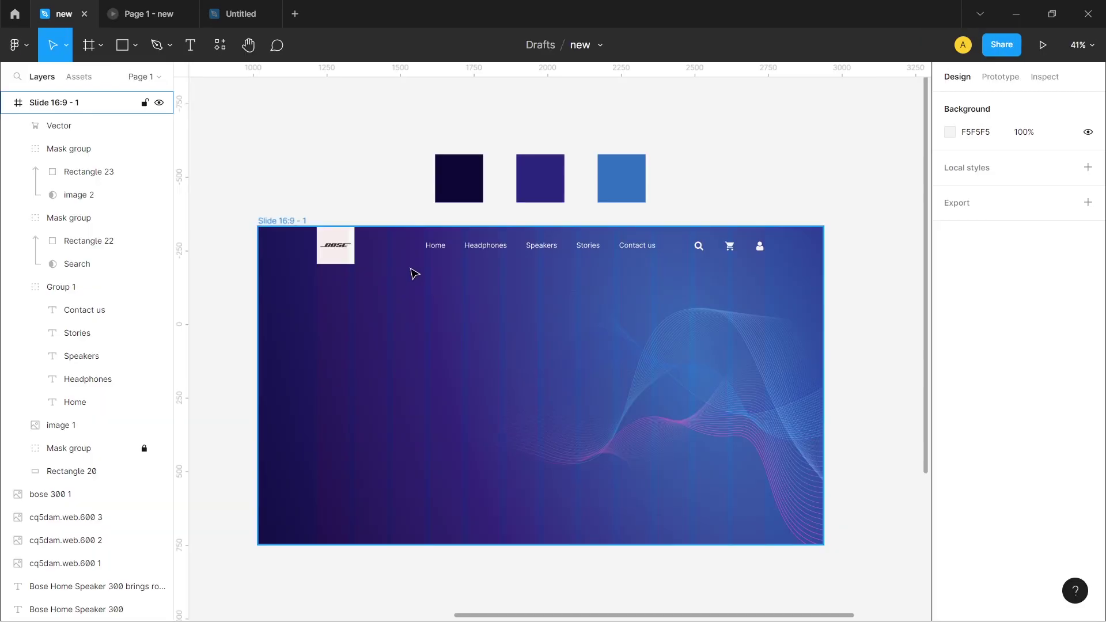
scroll(361, 257, "left", 5)
left_click(345, 259)
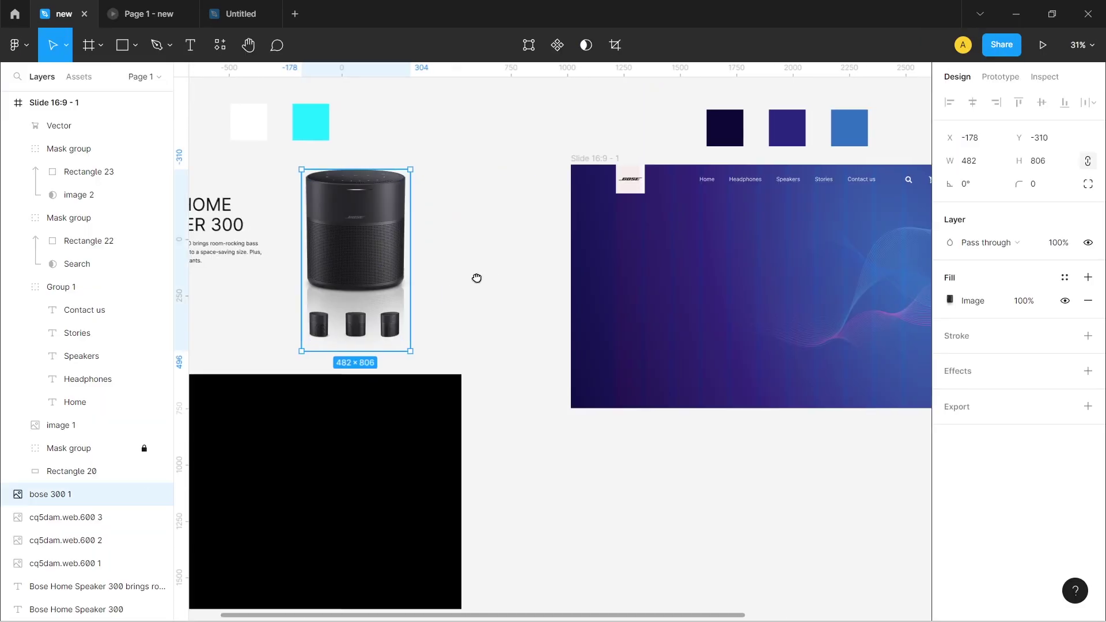
scroll(403, 271, "right", 4)
left_click_drag(217, 234, 752, 277)
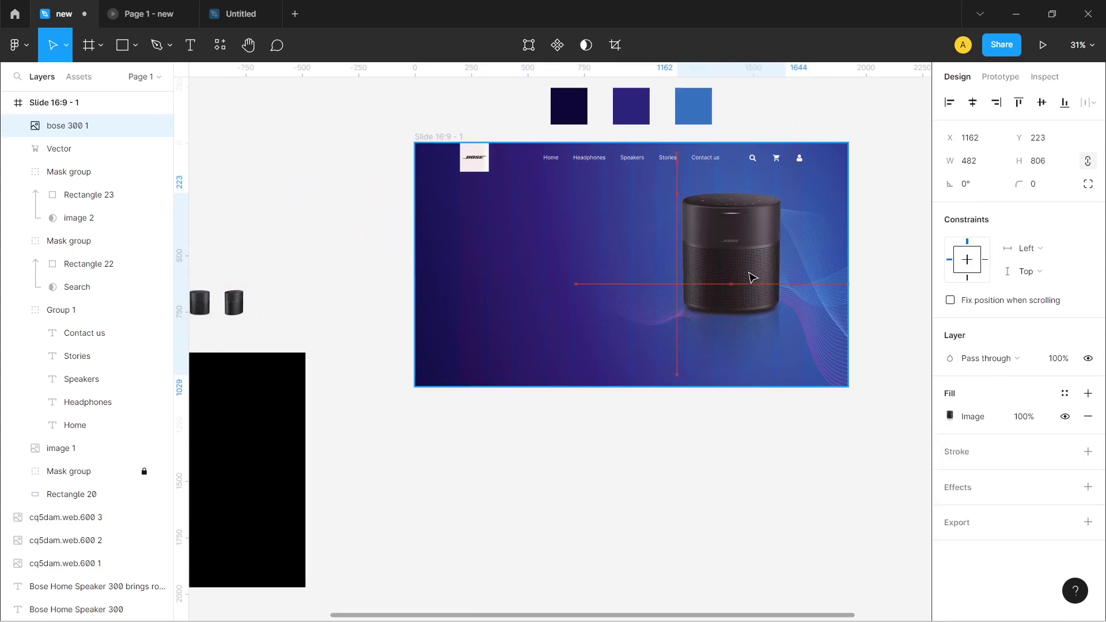
scroll(753, 288, "up", 3)
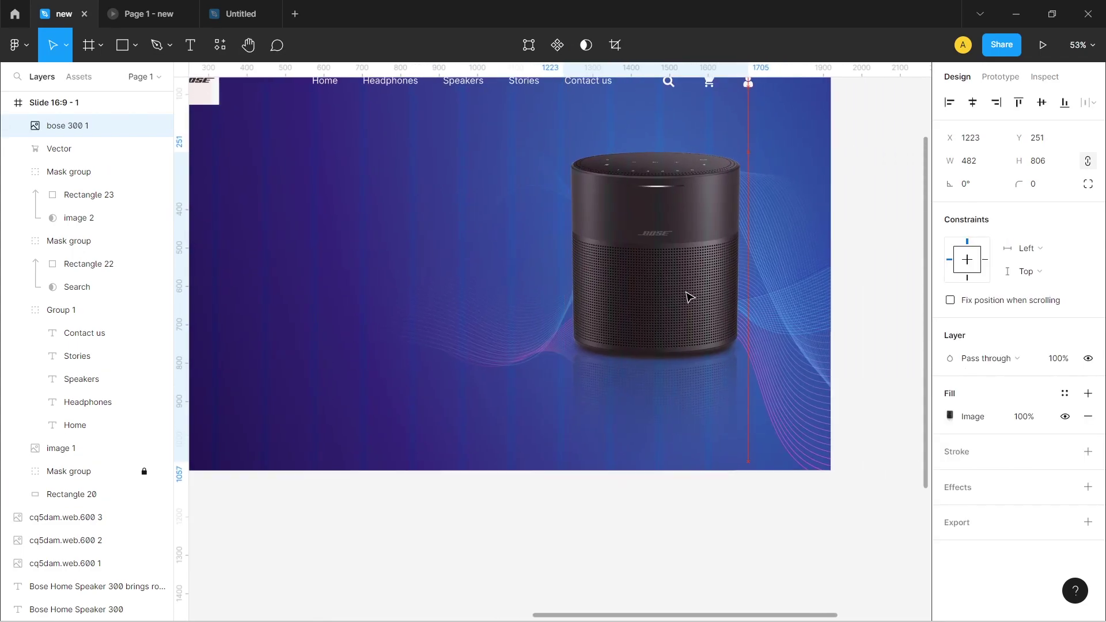
scroll(315, 273, "down", 5)
key("Escape")
Space the three speaker thumbnails evenly beneath the speaker.
mouse_move(257, 229)
left_mouse_down()
mouse_move(377, 286)
mouse_move(738, 312)
left_mouse_up()
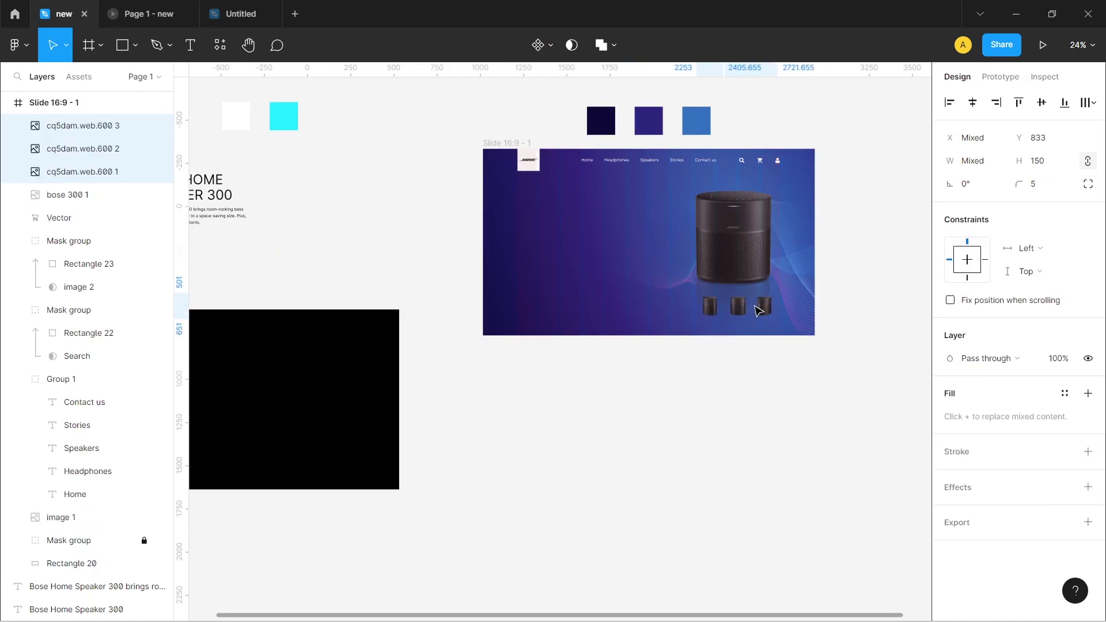
scroll(771, 273, "up", 5, "ctrl")
left_click(1088, 103)
left_click(1002, 167)
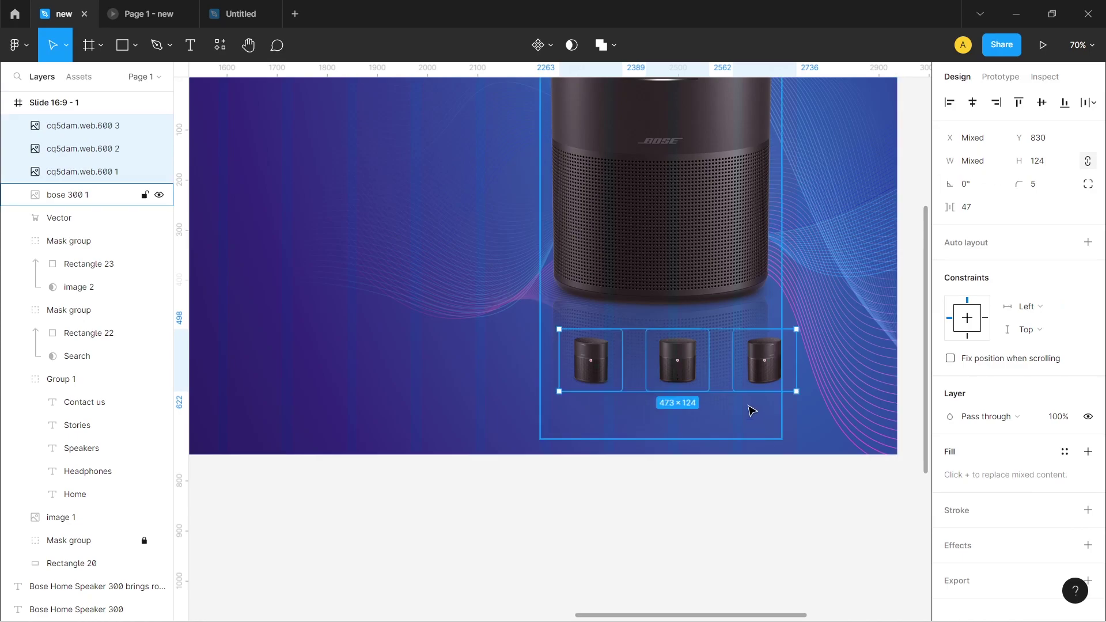
left_click_drag(689, 374, 671, 376)
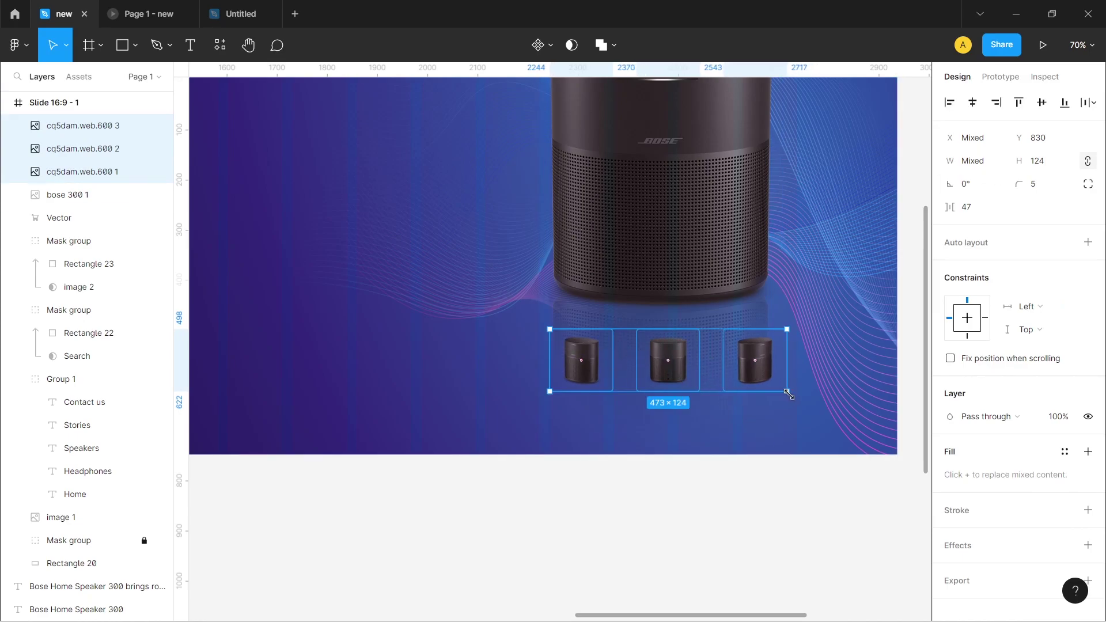
scroll(981, 505, "down", 1)
Give the thumbnails a white (ffffff) stroke.
left_click(981, 505)
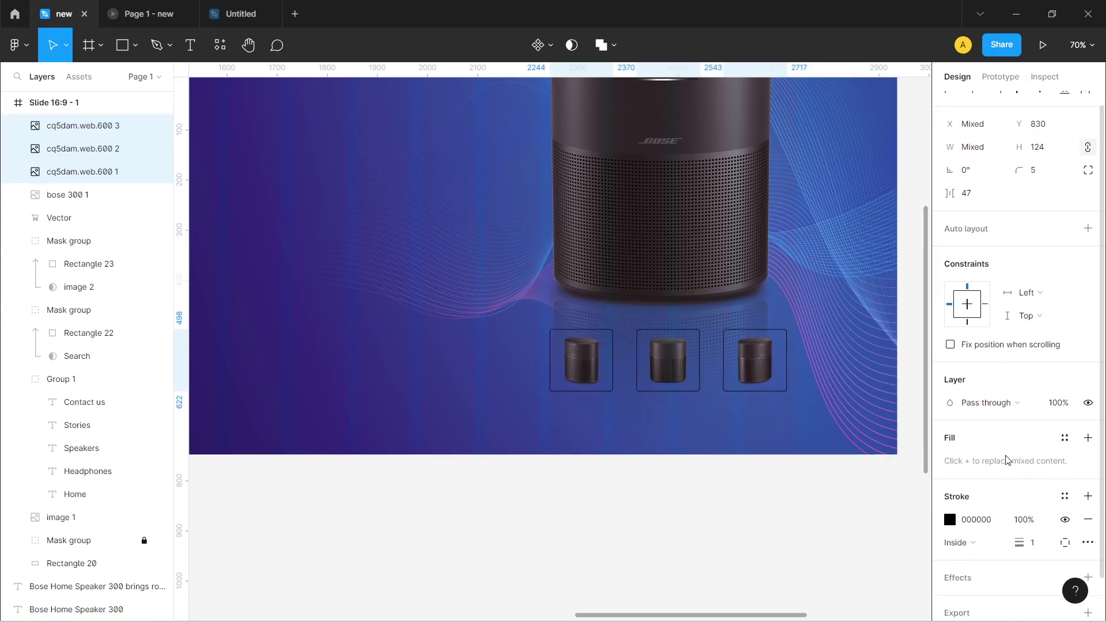
left_click(950, 520)
type("ffffff")
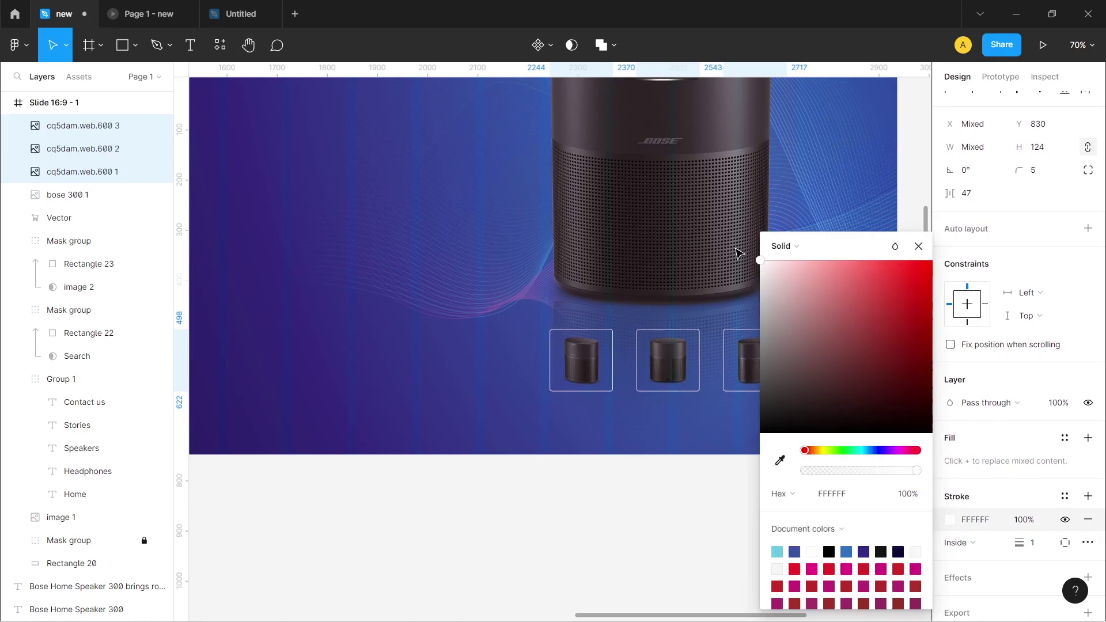
left_click(918, 246)
Enlarge the middle thumbnail, shrink the row slightly, and check it in the preview.
left_click(683, 369)
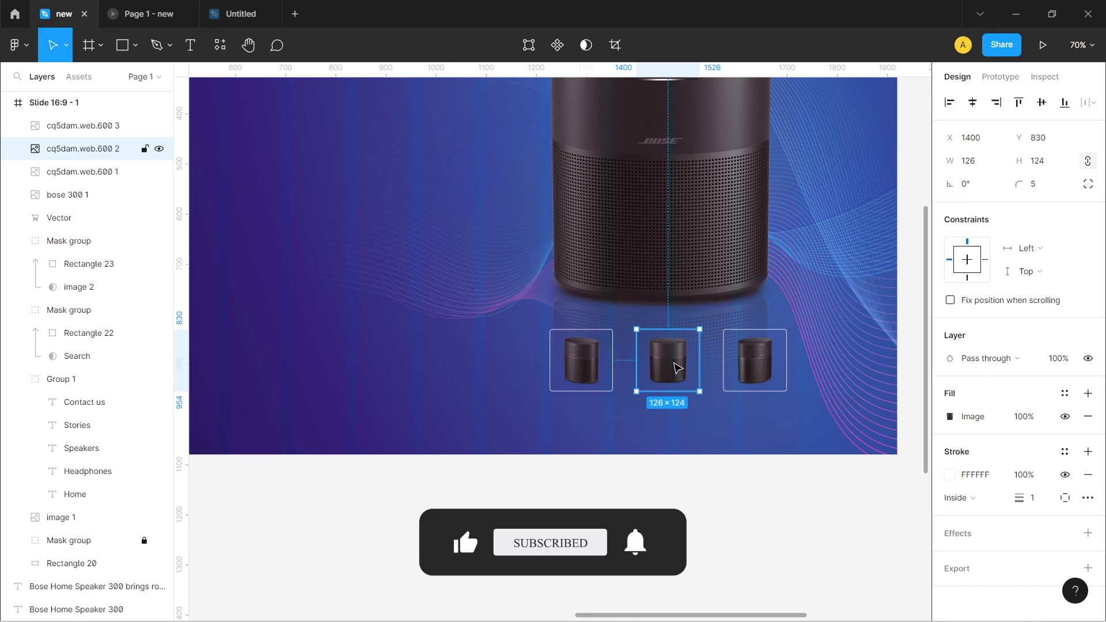
left_click_drag(698, 333, 707, 327)
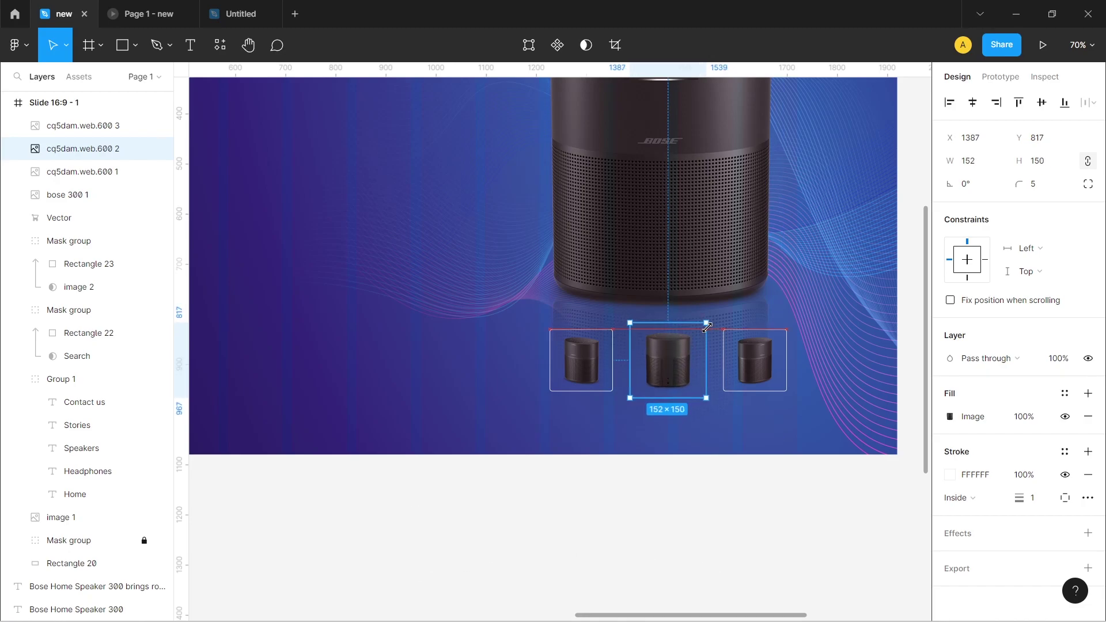
left_click(753, 374, "shift")
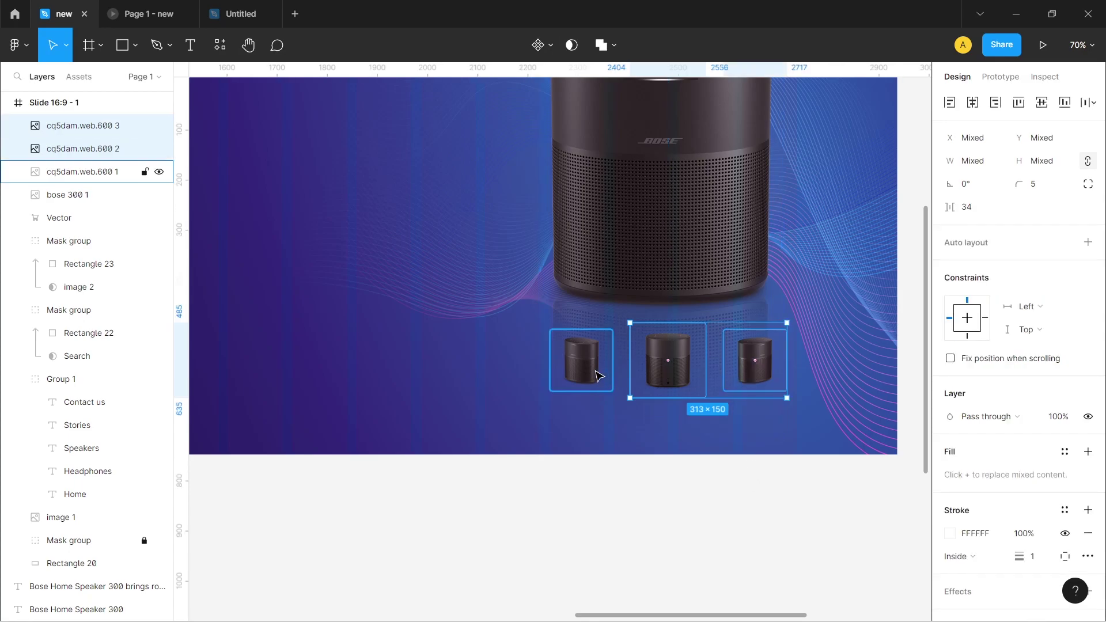
left_click(593, 375, "shift")
left_click_drag(786, 359, 766, 359)
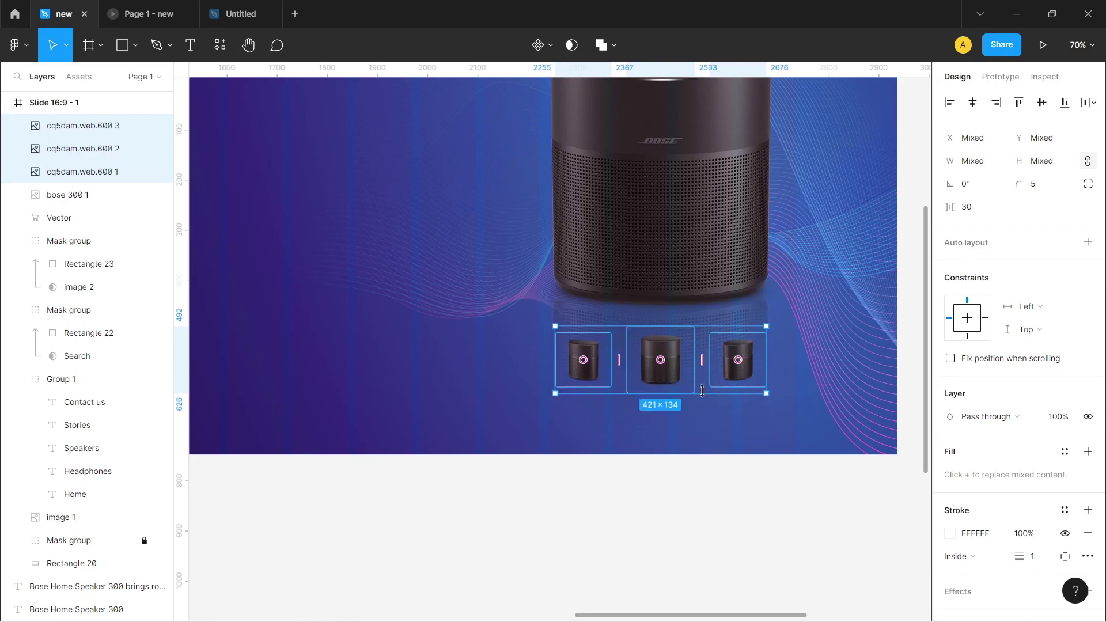
left_click(153, 16)
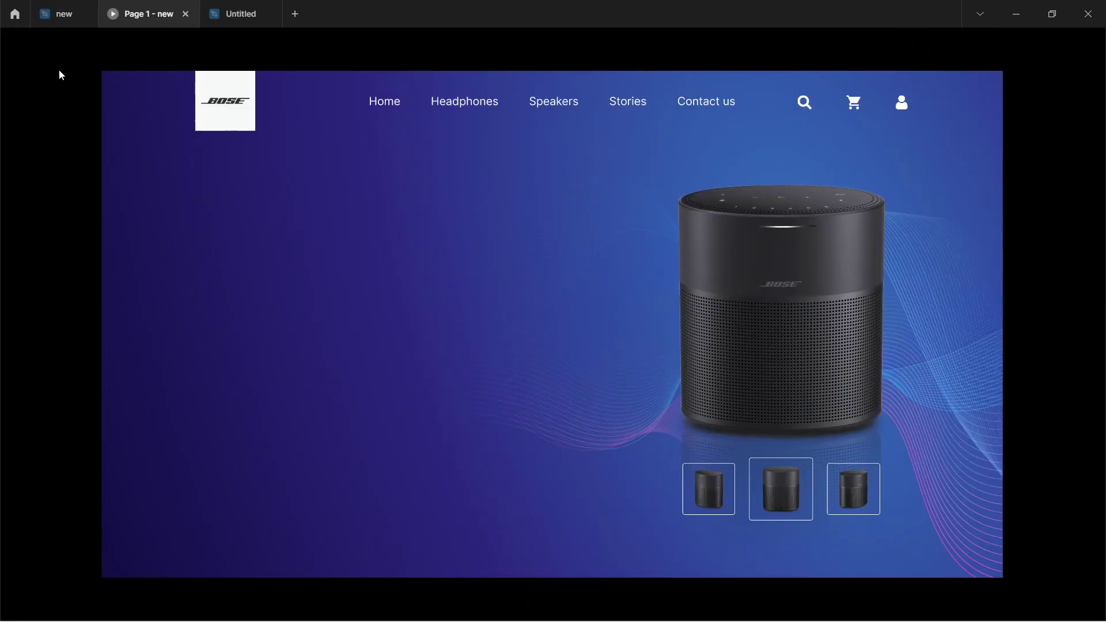
left_click(57, 14)
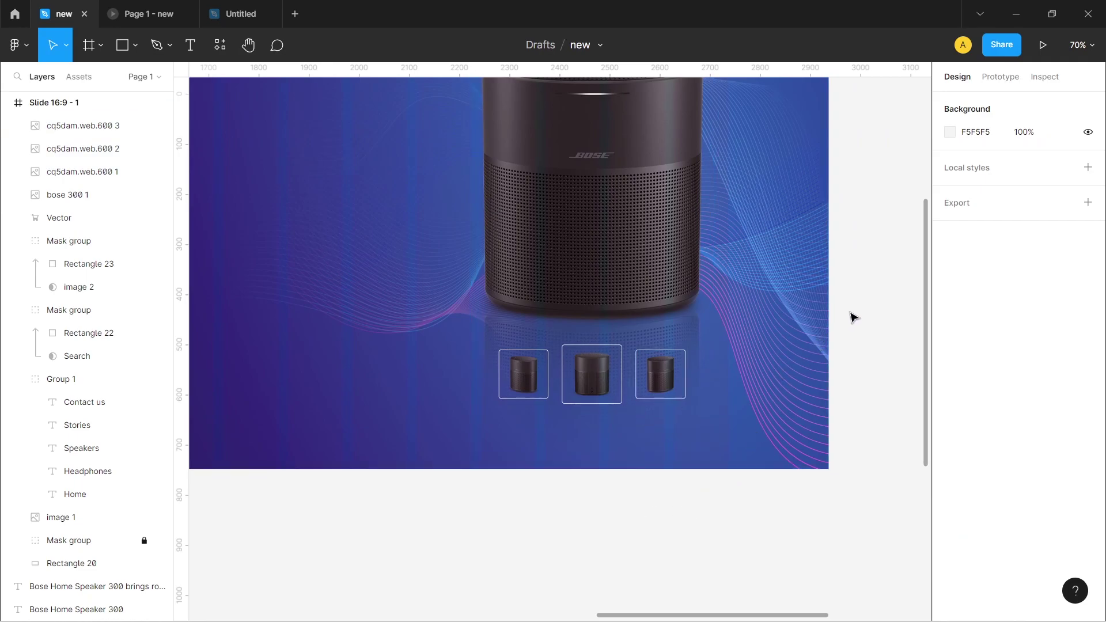
Insert an Iconify arrow left of the thumbnails and a flipped right-pointing copy.
left_click_drag(852, 316, 699, 361)
right_click(715, 326)
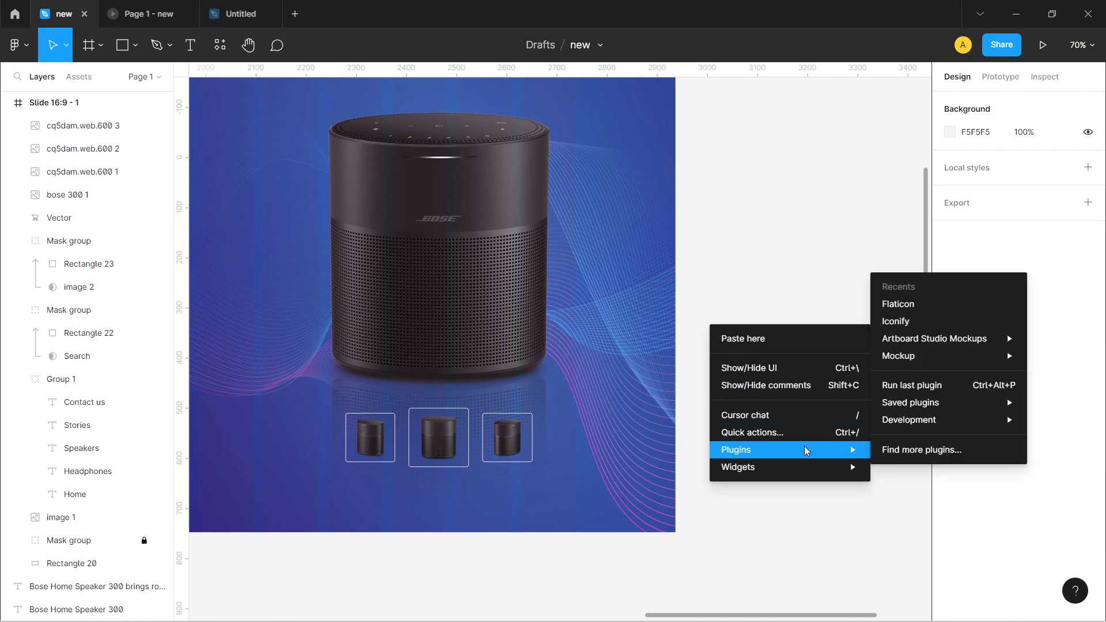
left_click(893, 319)
left_click(563, 388)
mouse_move(876, 208)
left_mouse_down()
mouse_move(521, 314)
mouse_move(774, 309)
mouse_move(764, 306)
left_mouse_up()
right_click(763, 305)
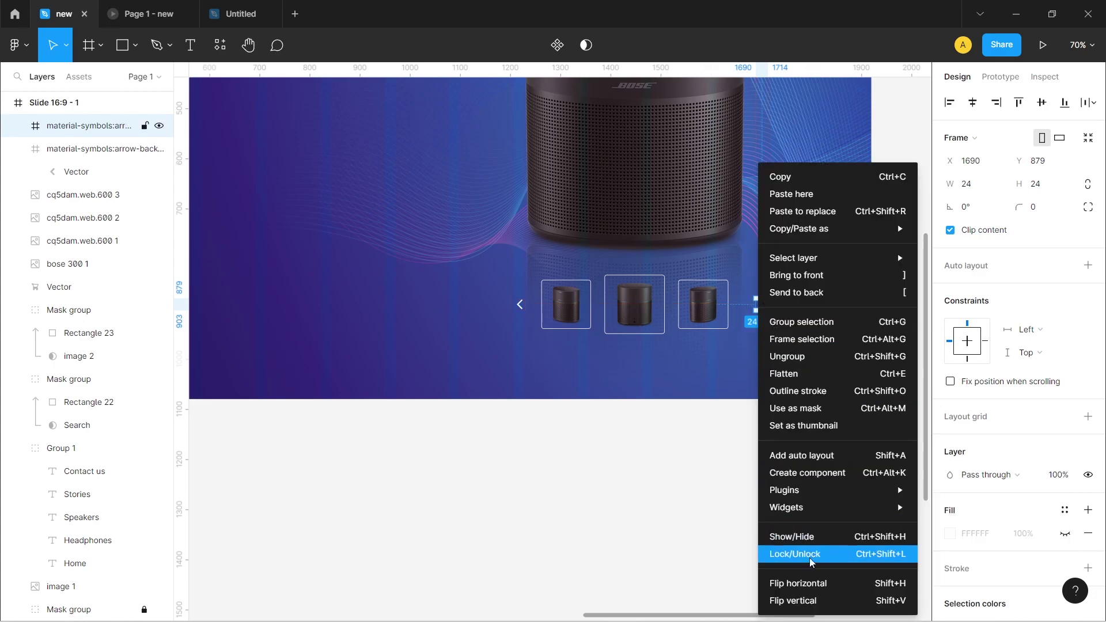
left_click(777, 584)
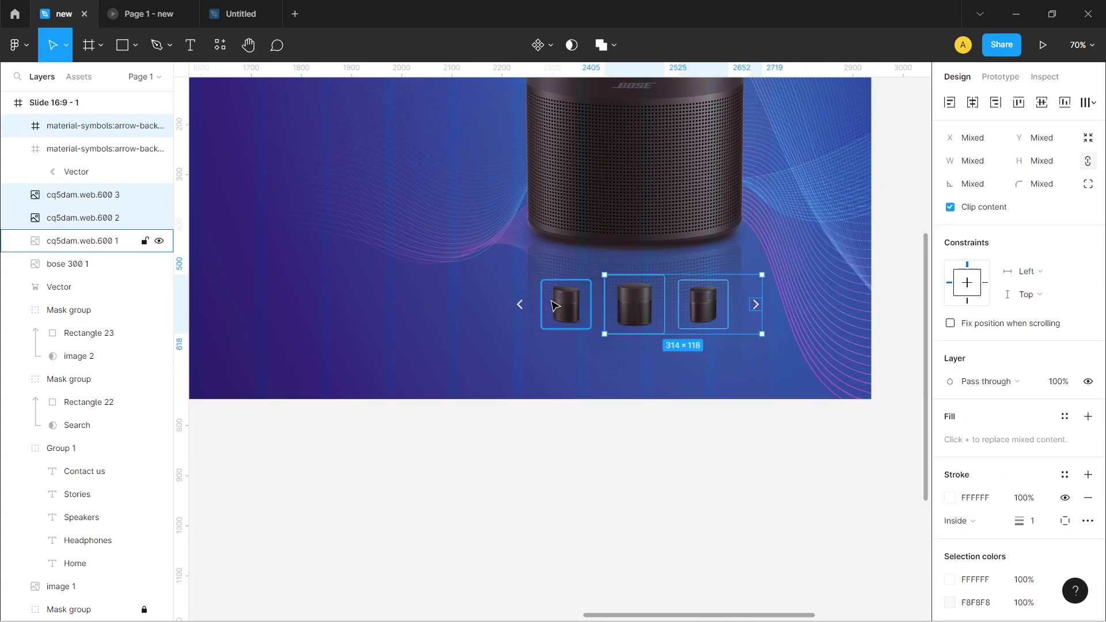
Space the arrows and thumbnails evenly, then view the slide in the presentation preview.
left_click_drag(771, 340, 518, 306)
left_click(1088, 103)
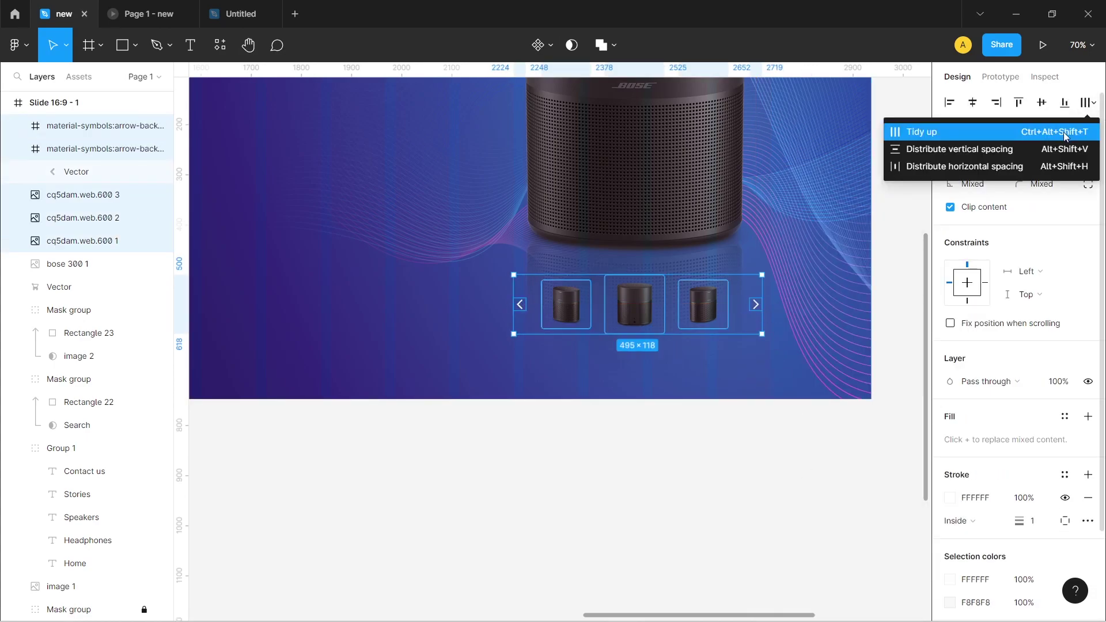
left_click(979, 167)
left_click_drag(665, 324, 661, 324)
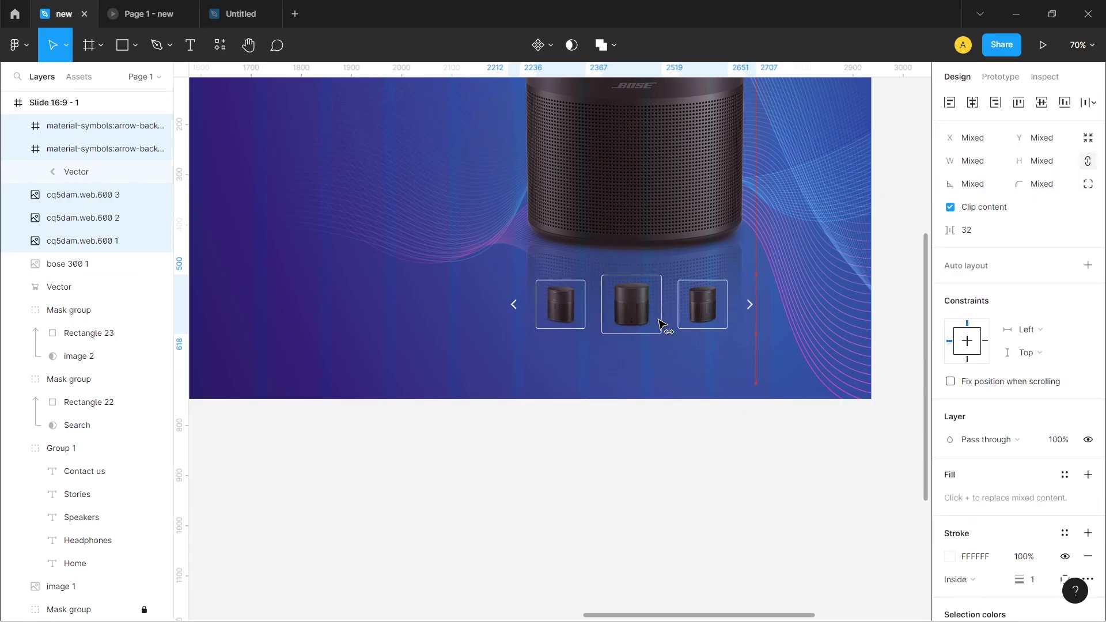
left_click(680, 450)
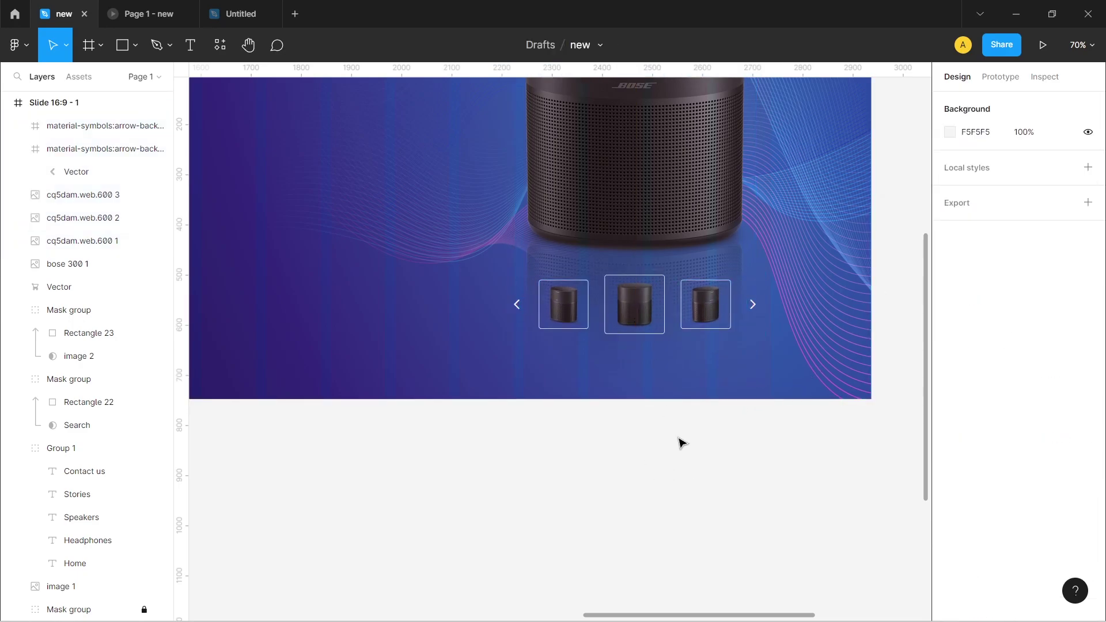
left_click(168, 17)
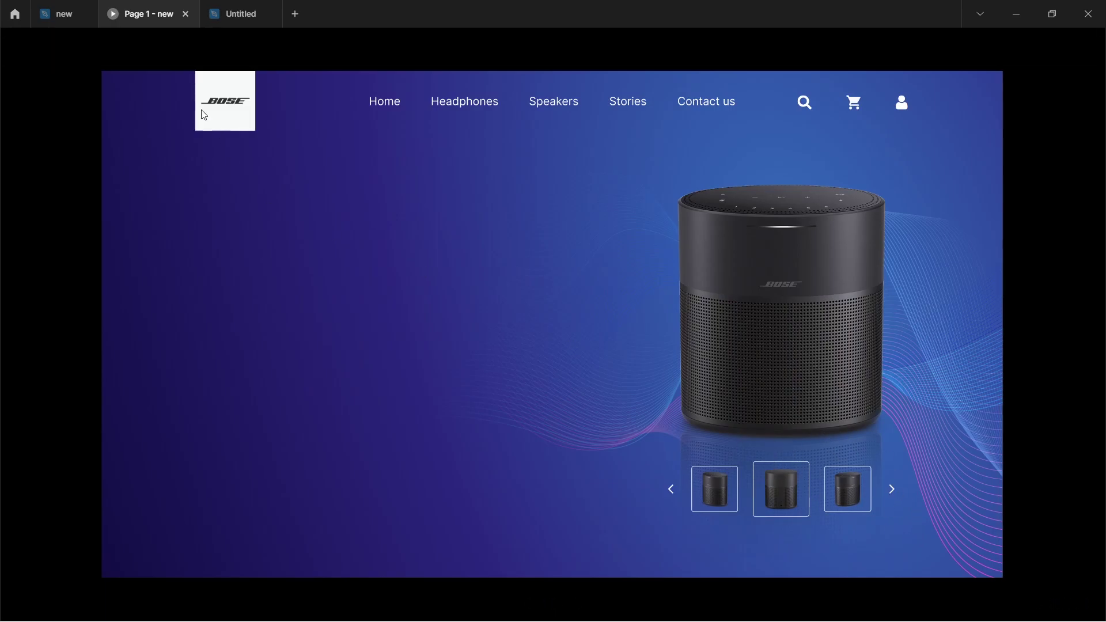
Move the heading and description text into the slide, aligned with the logo at X 200.
left_click(60, 15)
scroll(484, 301, "down", 5)
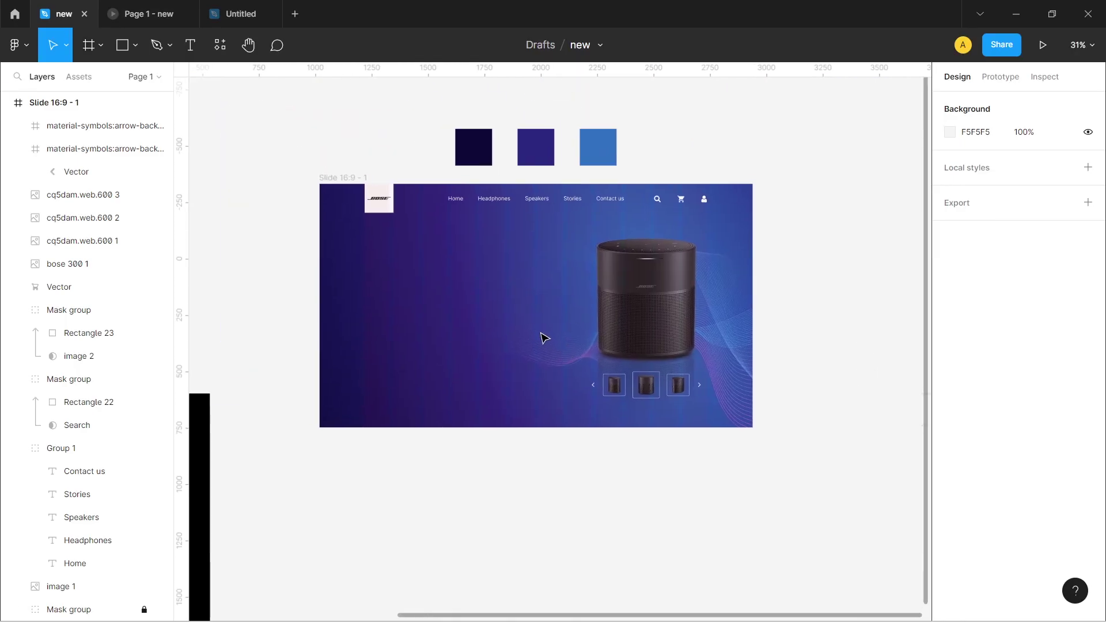
scroll(501, 311, "left", 5)
scroll(346, 309, "down", 2)
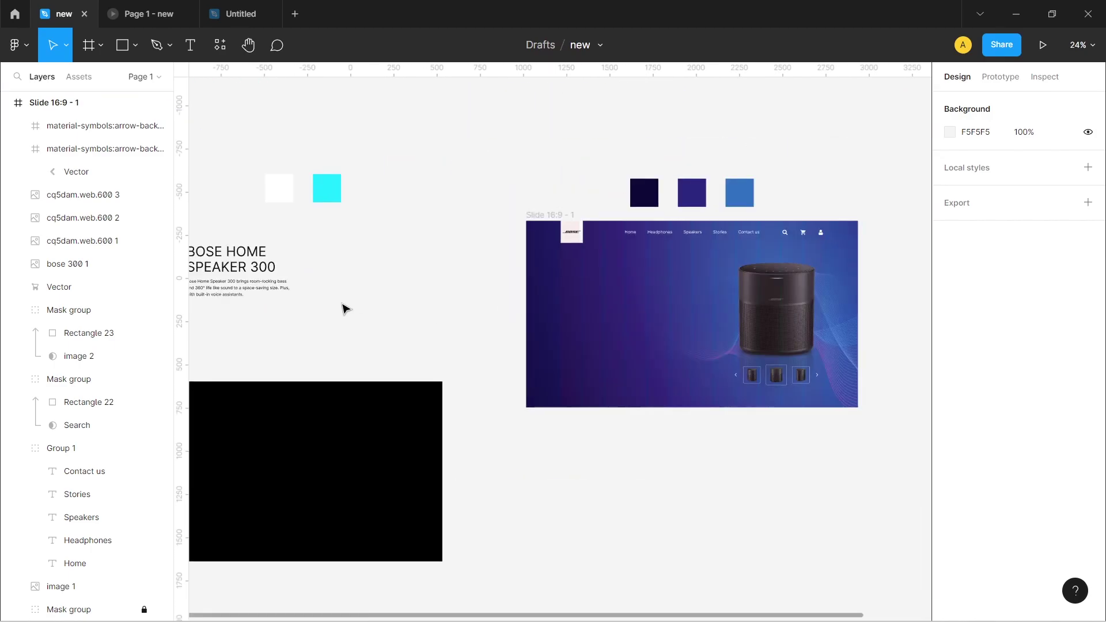
scroll(345, 309, "left", 5)
scroll(501, 274, "up", 5)
left_click(510, 284)
left_click(488, 326, "shift")
scroll(488, 325, "right", 3)
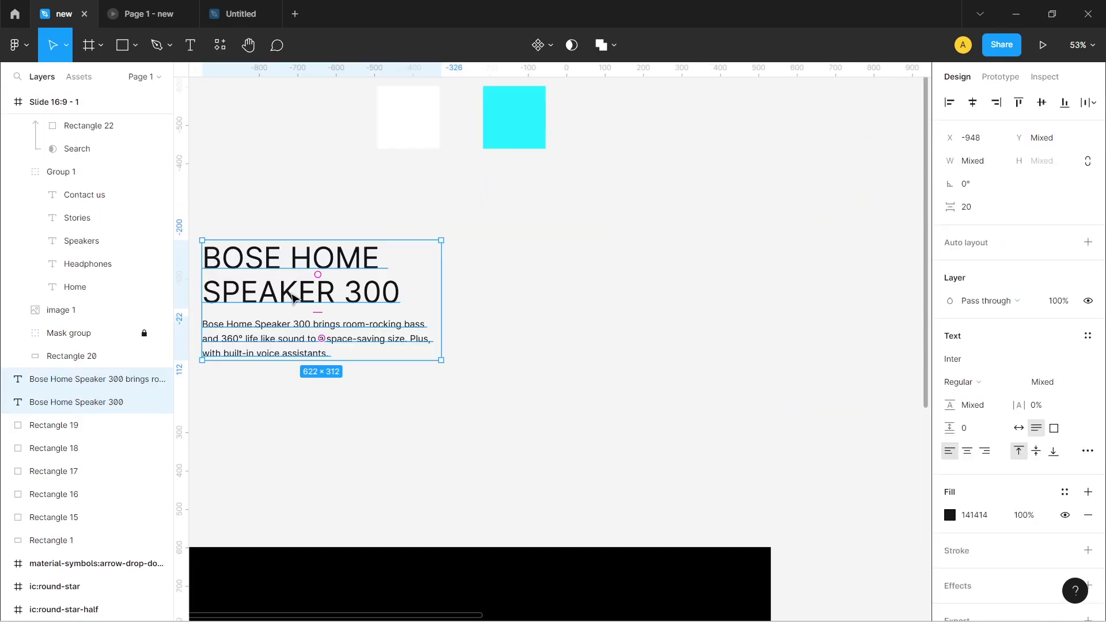
scroll(461, 345, "down", 2)
scroll(501, 334, "right", 3)
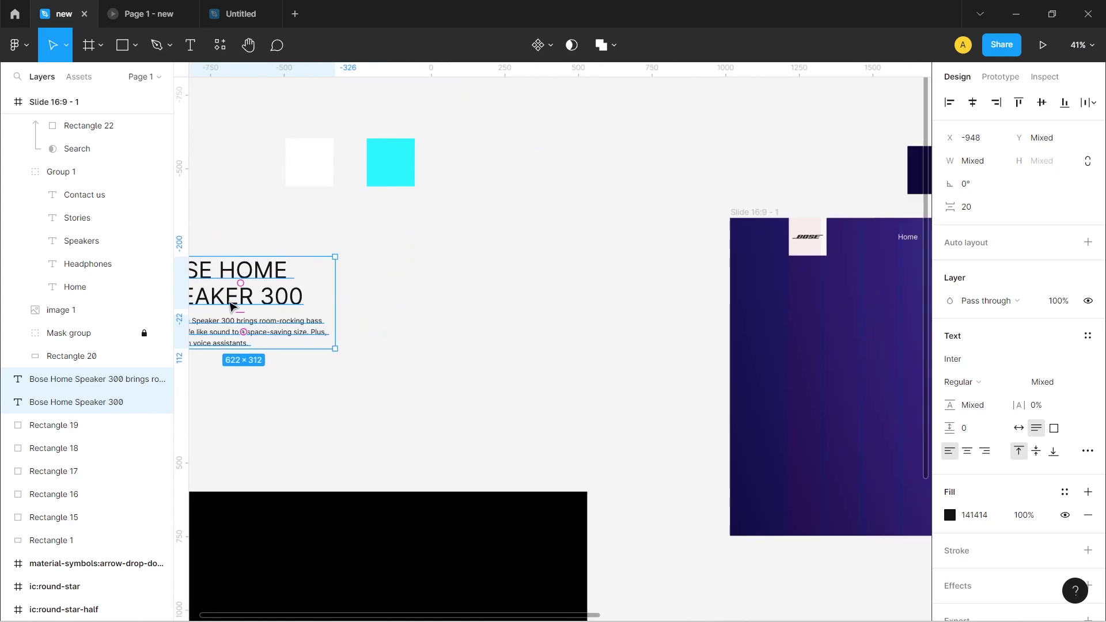
mouse_move(230, 306)
left_mouse_down()
mouse_move(872, 363)
mouse_move(553, 376)
mouse_move(525, 355)
left_mouse_up()
Make the heading and description text white (FFFFFF).
scroll(554, 375, "up", 5)
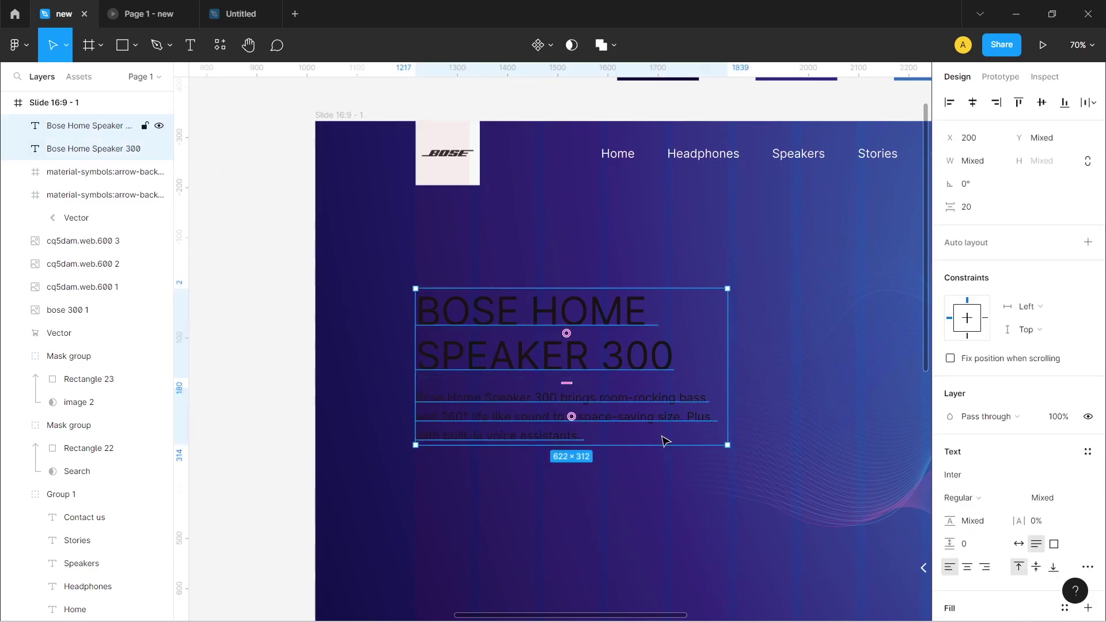
scroll(994, 478, "down", 3)
left_click(949, 514)
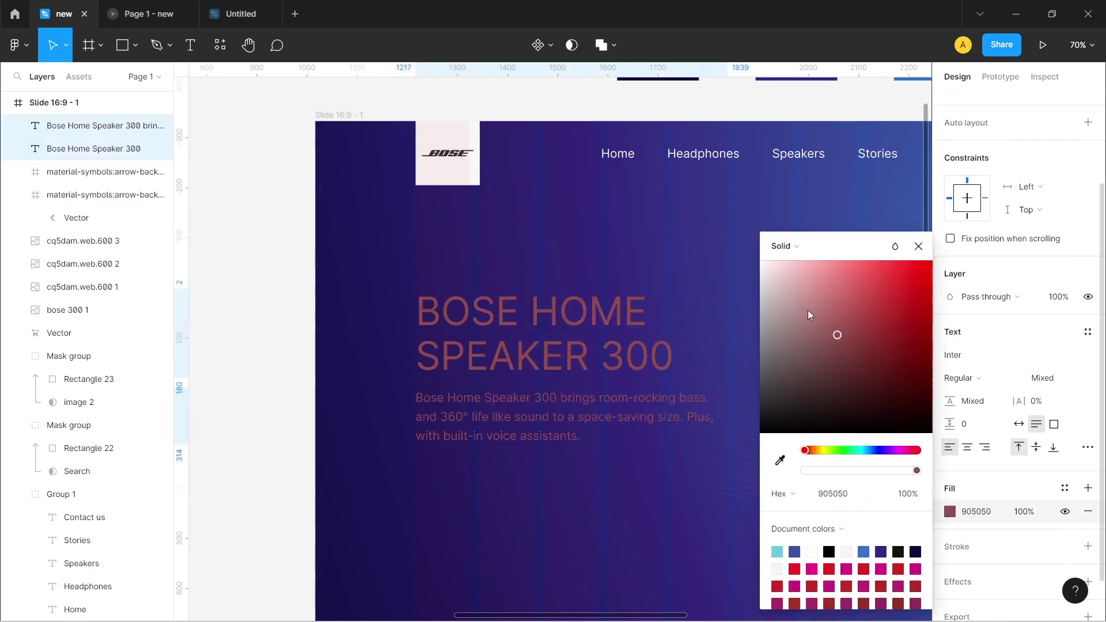
left_click_drag(836, 333, 800, 287)
left_click(688, 106)
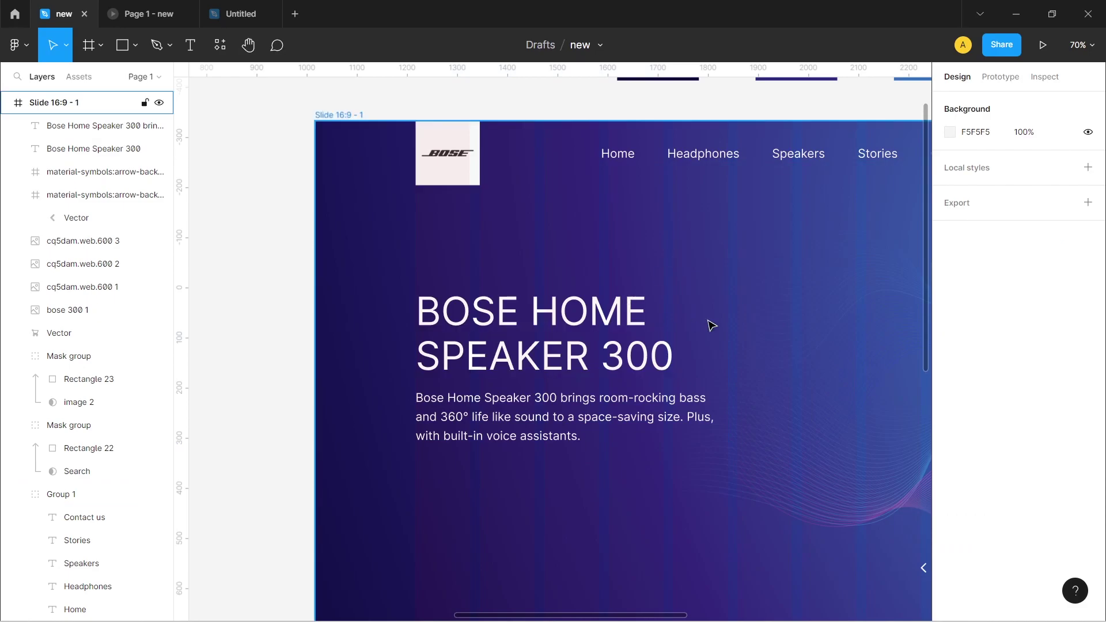
Set the Bose Home Speaker 300 heading in the Armstrong font.
scroll(481, 279, "down", 5)
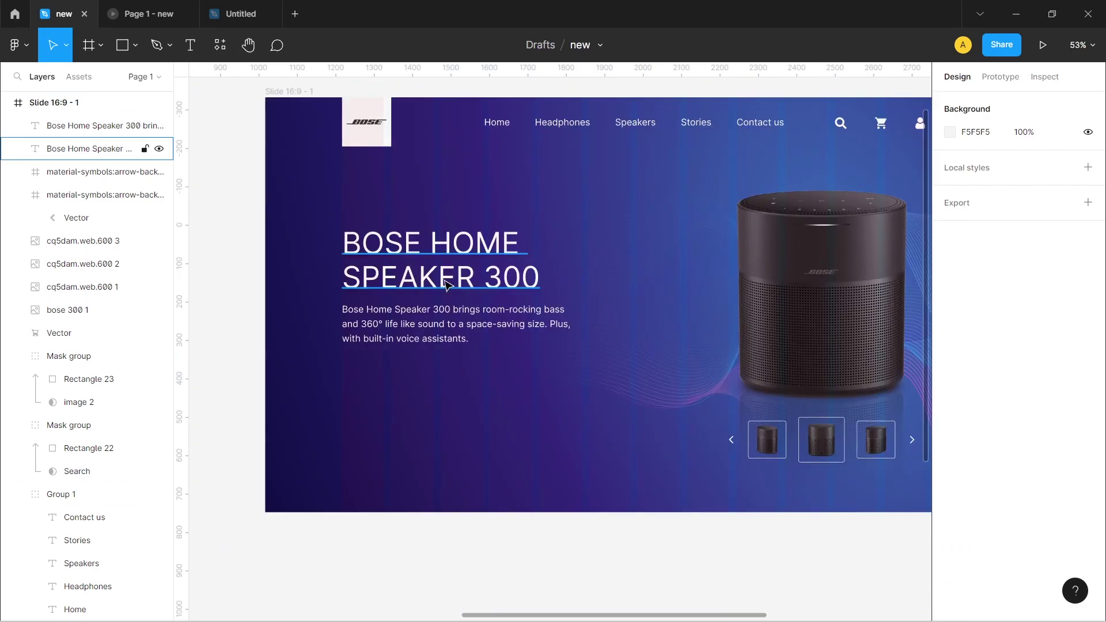
left_click(98, 148)
left_click(990, 419)
type("Armst")
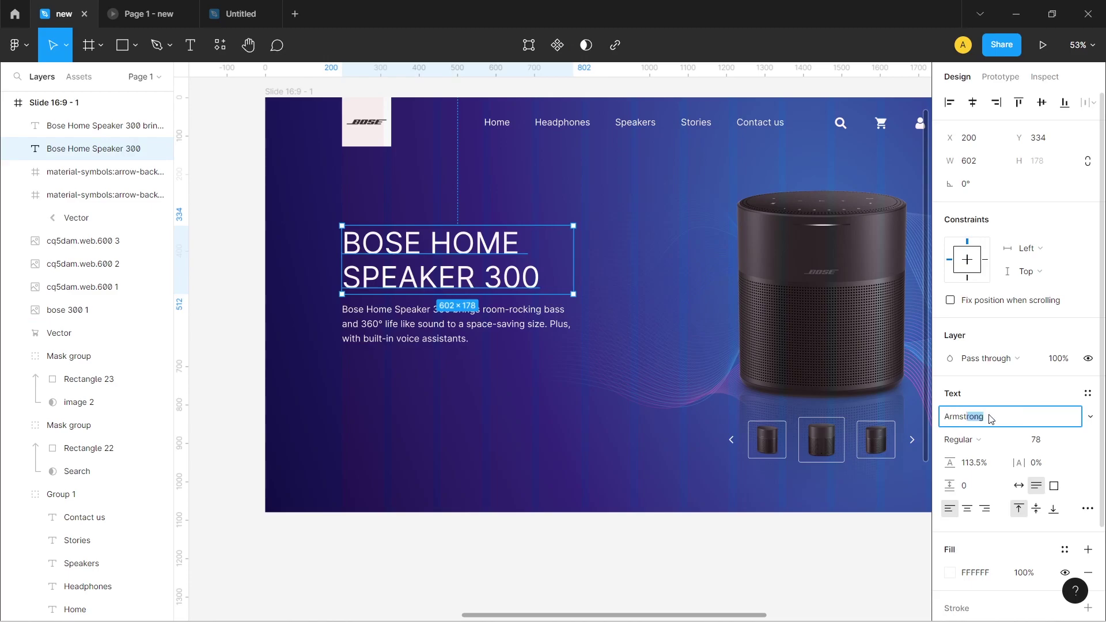
key("Return")
Nudge the heading and description up slightly together.
left_click(429, 327)
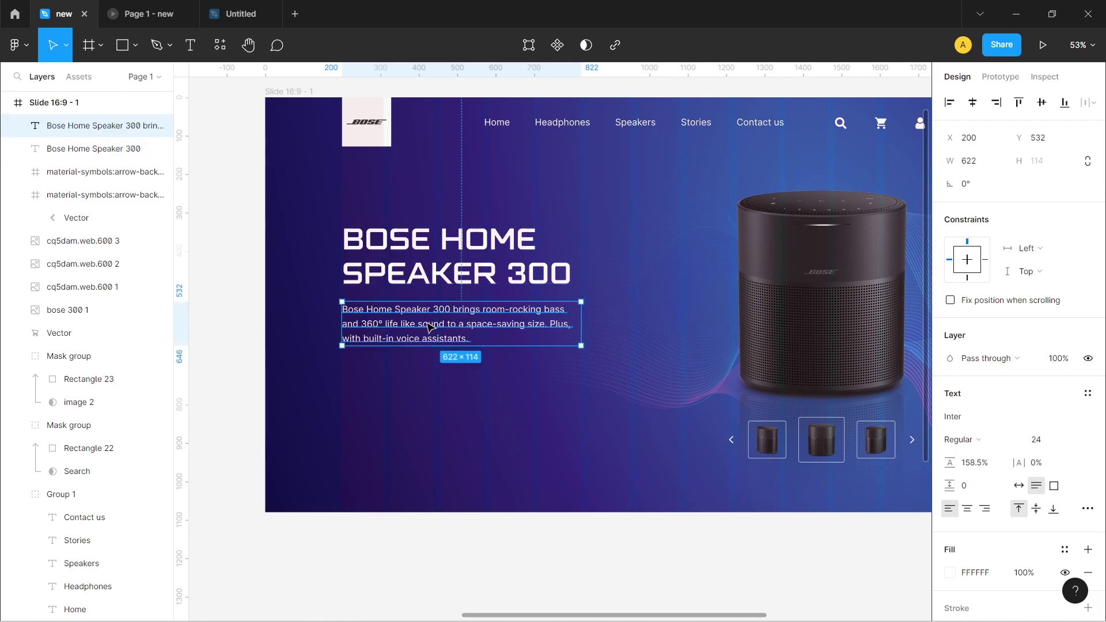
scroll(426, 282, "down", 3)
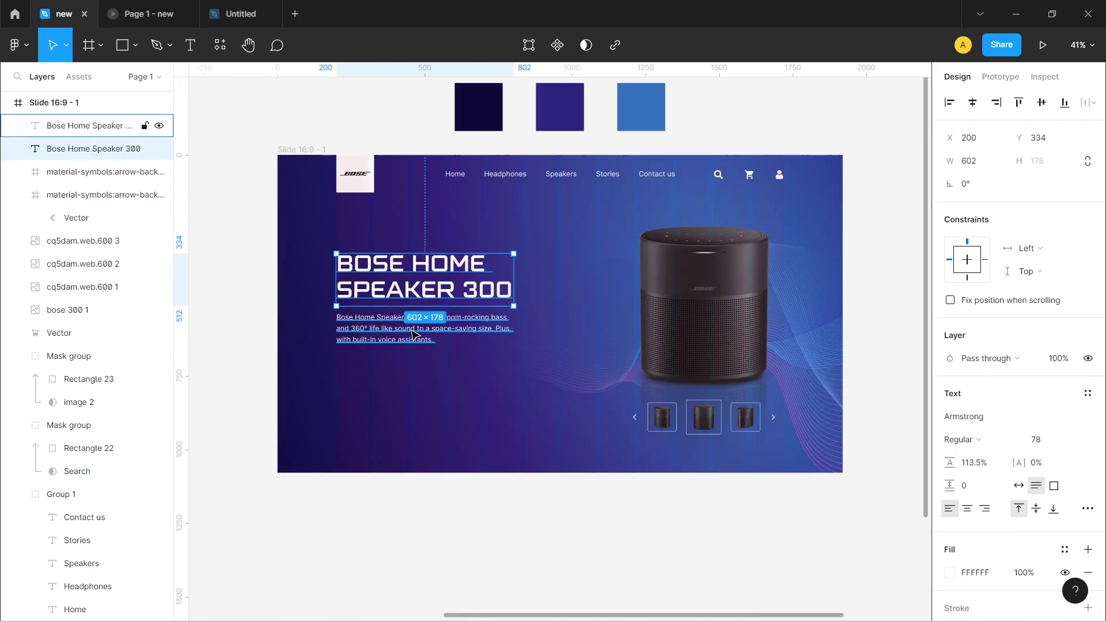
left_click(415, 288, "shift")
left_click_drag(413, 285, 412, 280)
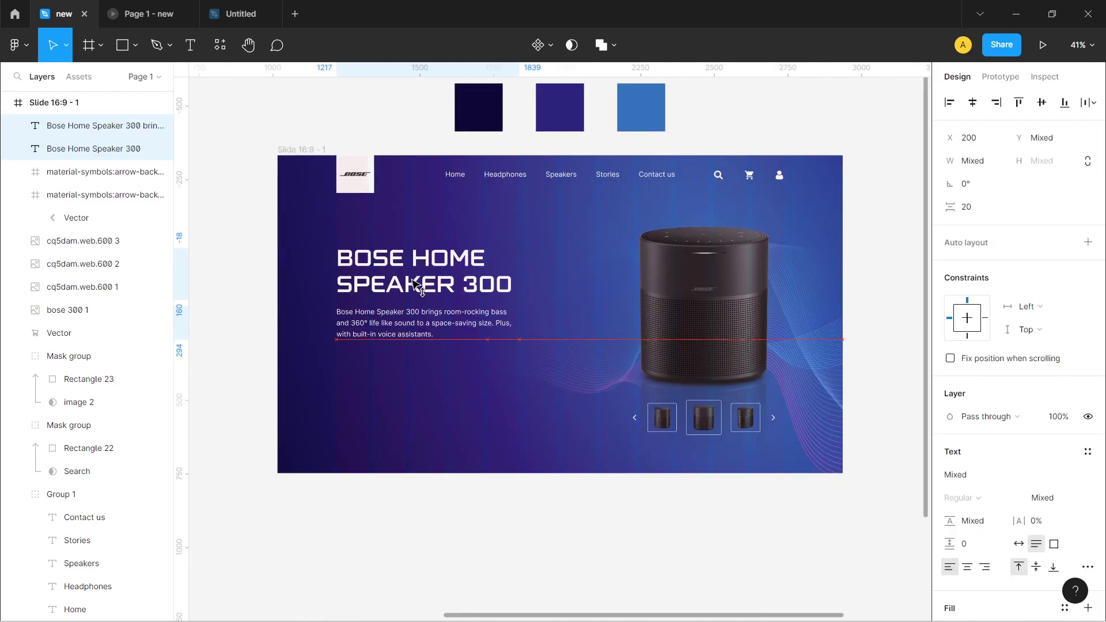
Preview the slide in Present mode, then return to the editor.
left_click(167, 15)
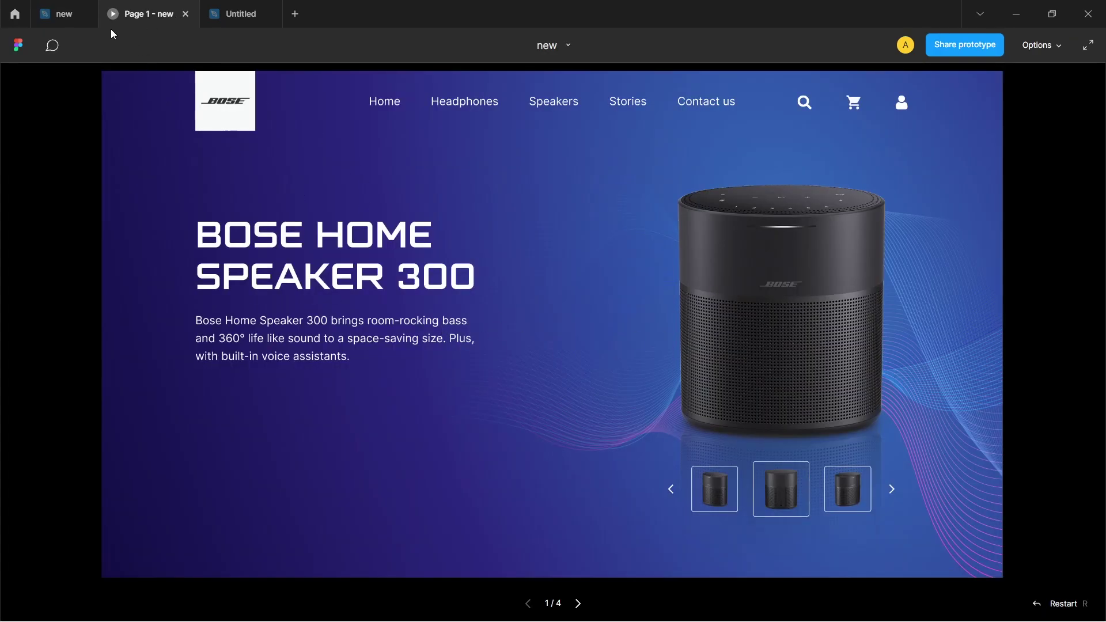
left_click(60, 14)
scroll(496, 282, "down", 1)
left_click(482, 500)
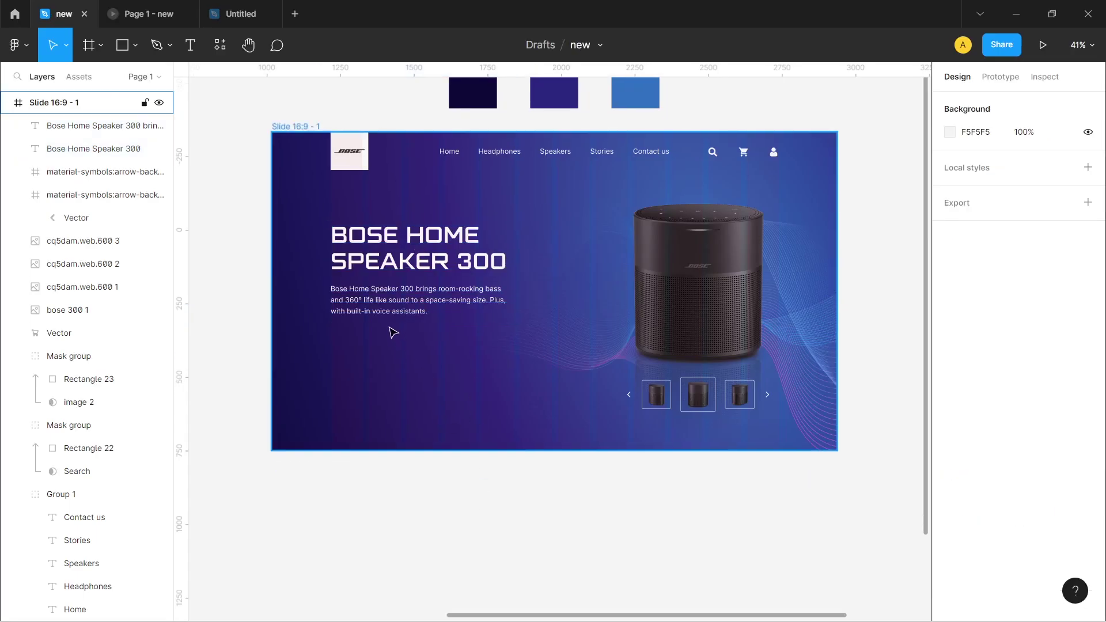
scroll(426, 341, "up", 1, "ctrl")
scroll(430, 343, "down", 1, "ctrl")
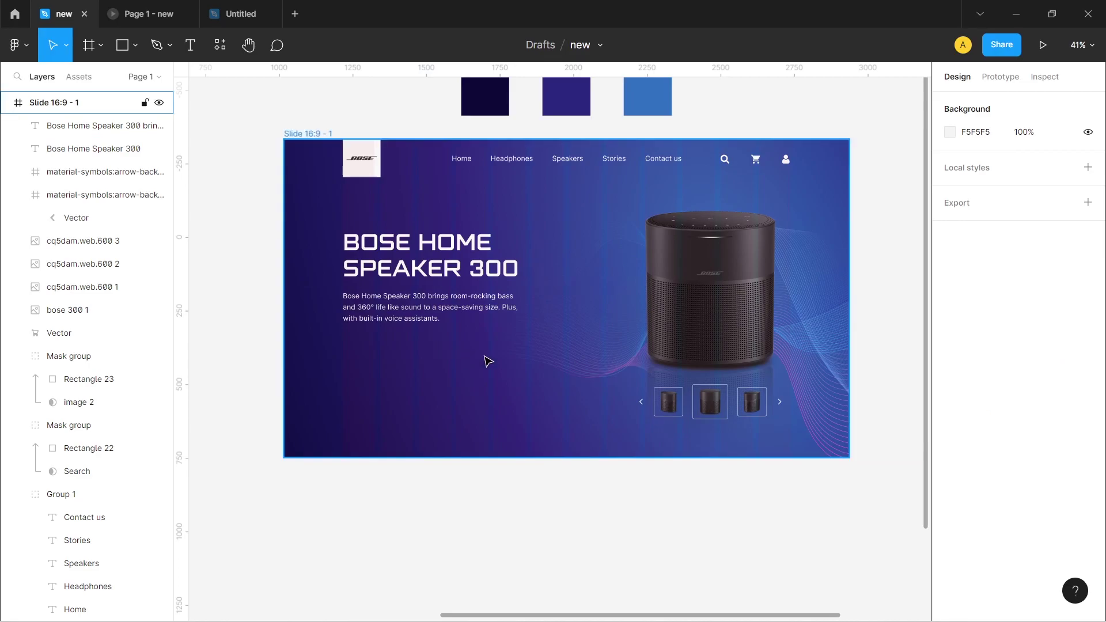
scroll(487, 361, "down", 1)
Paste the 29,000 INR price text and move it into the slide.
key("ctrl+v")
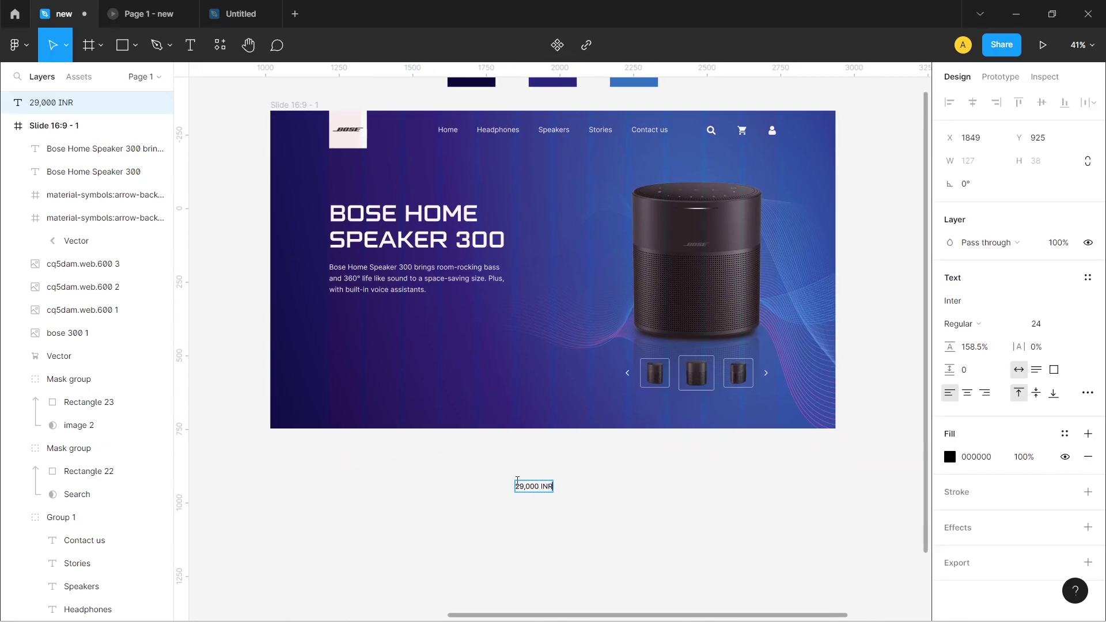
scroll(587, 530, "left", 3)
scroll(587, 530, "up", 1)
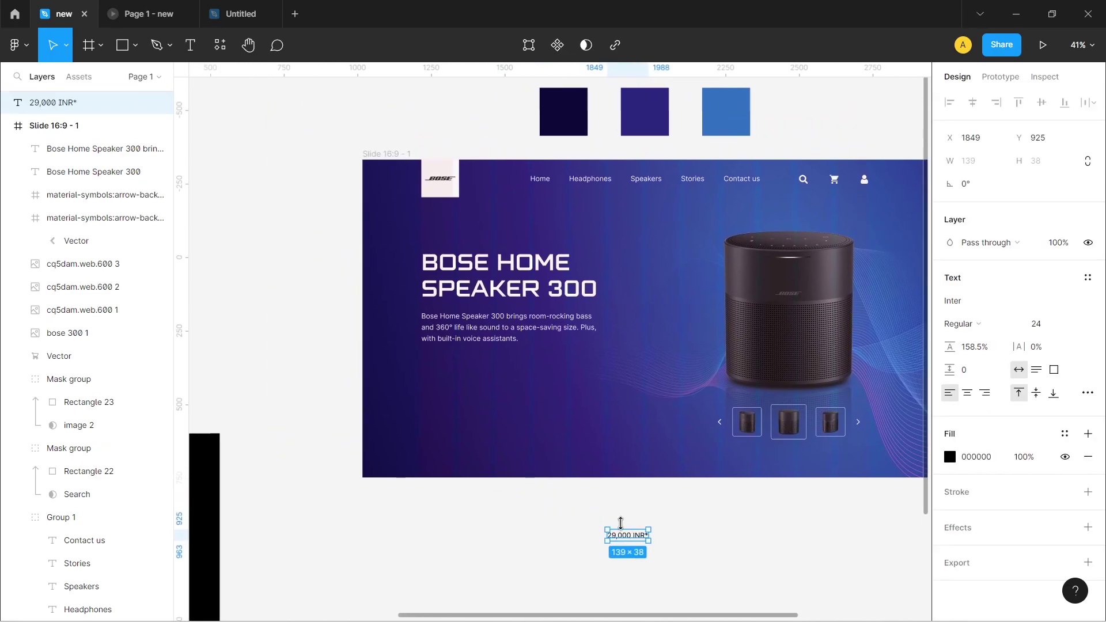
scroll(624, 525, "down", 1, "ctrl")
left_click_drag(624, 526, 518, 412)
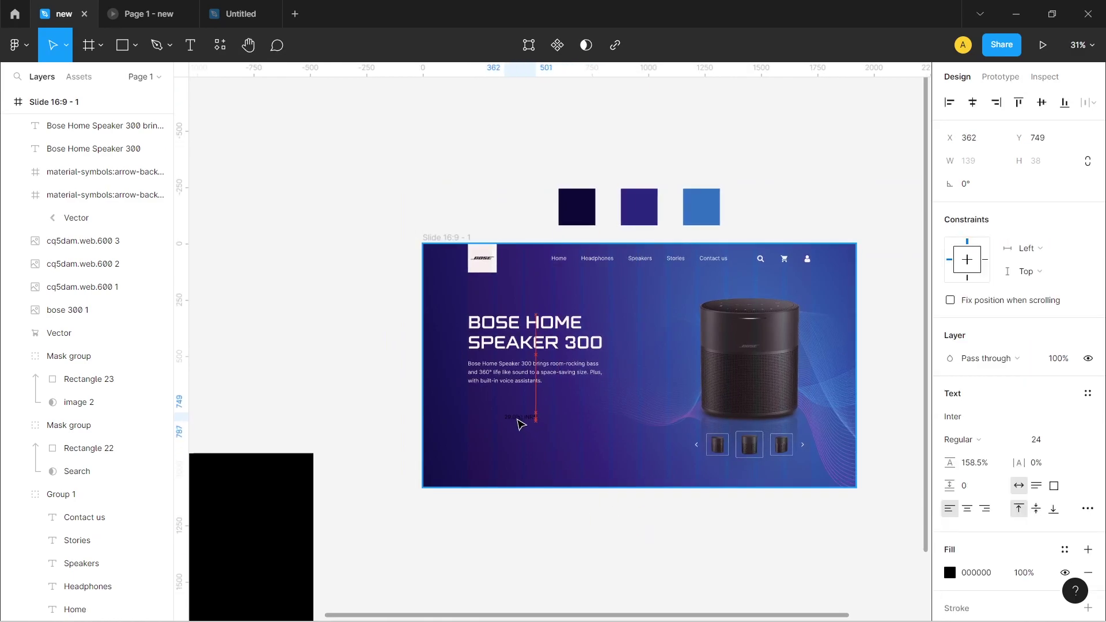
Line up the white and cyan swatch squares with the other swatches.
scroll(281, 306, "left", 4)
mouse_move(205, 172)
left_mouse_down()
mouse_move(316, 266)
mouse_move(637, 254)
left_mouse_up()
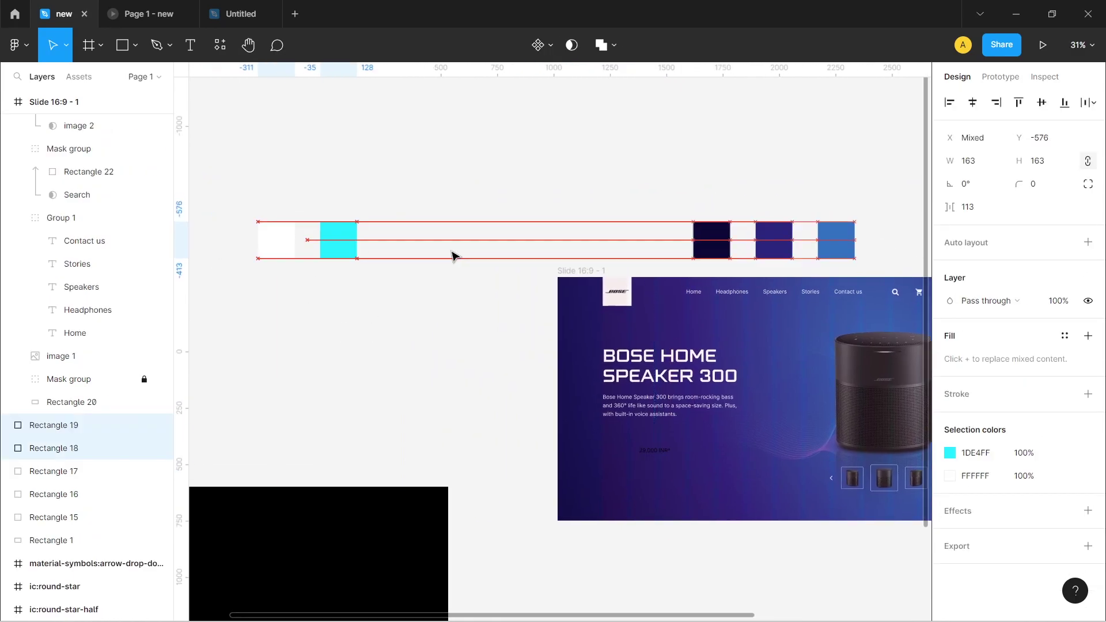
scroll(501, 222, "up", 3, "ctrl")
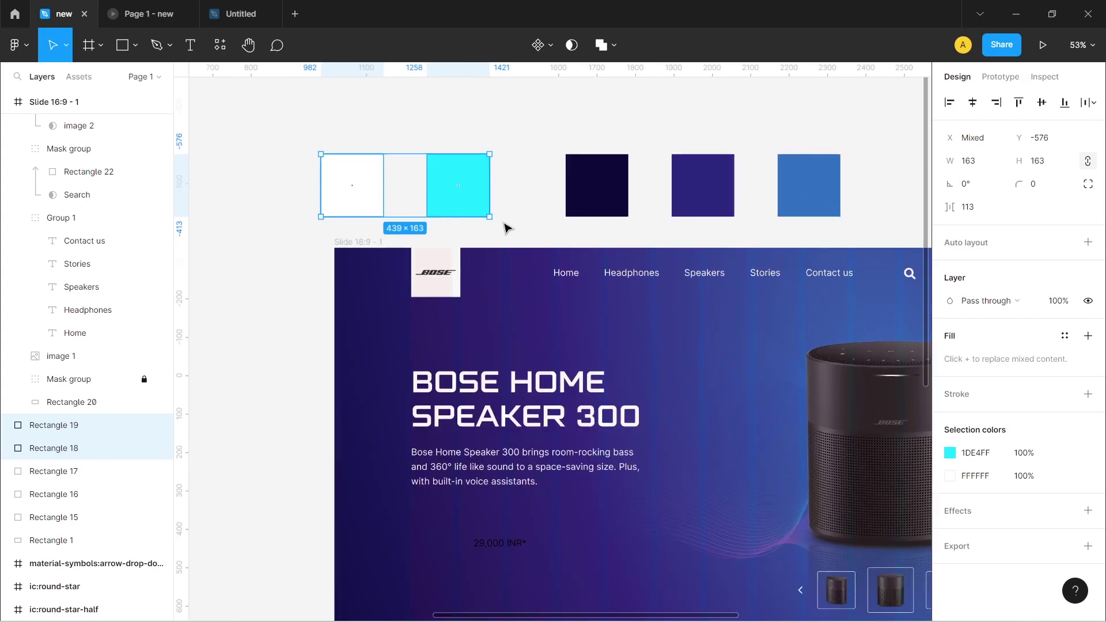
left_click_drag(501, 222, 402, 176)
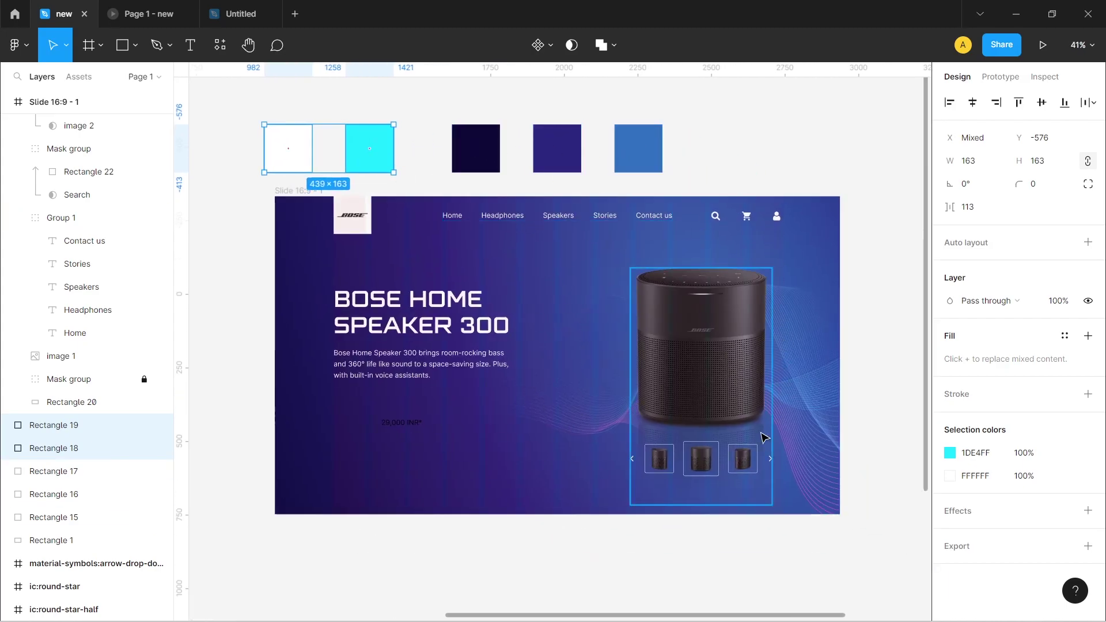
left_click(425, 123)
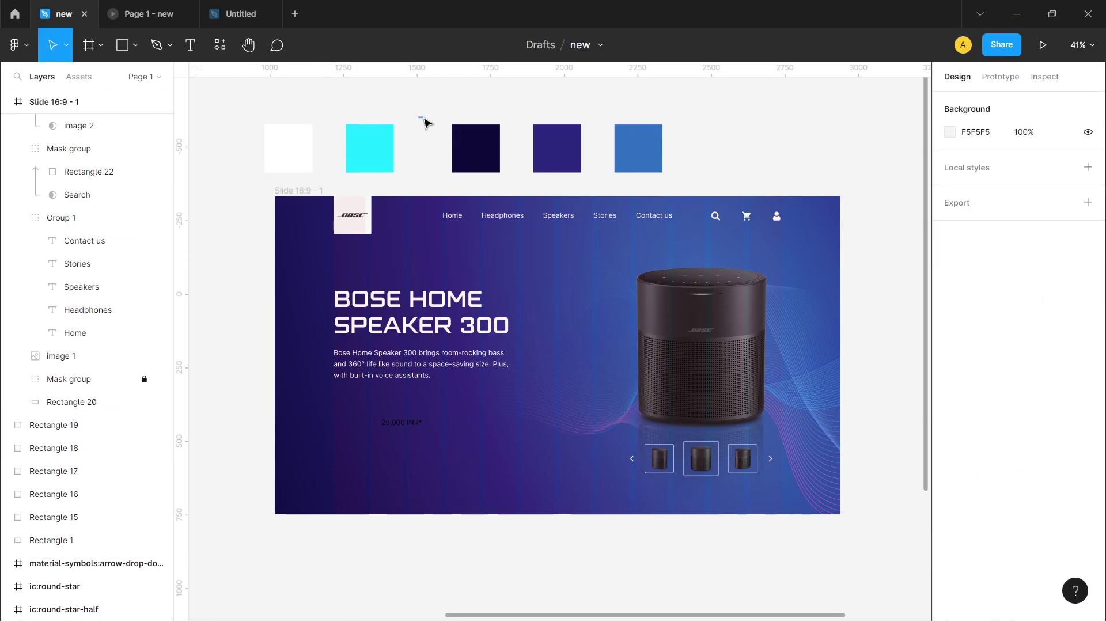
Colour the price text cyan 1DE4FF from the swatch and align it under the description.
left_click(383, 163)
left_click(413, 425)
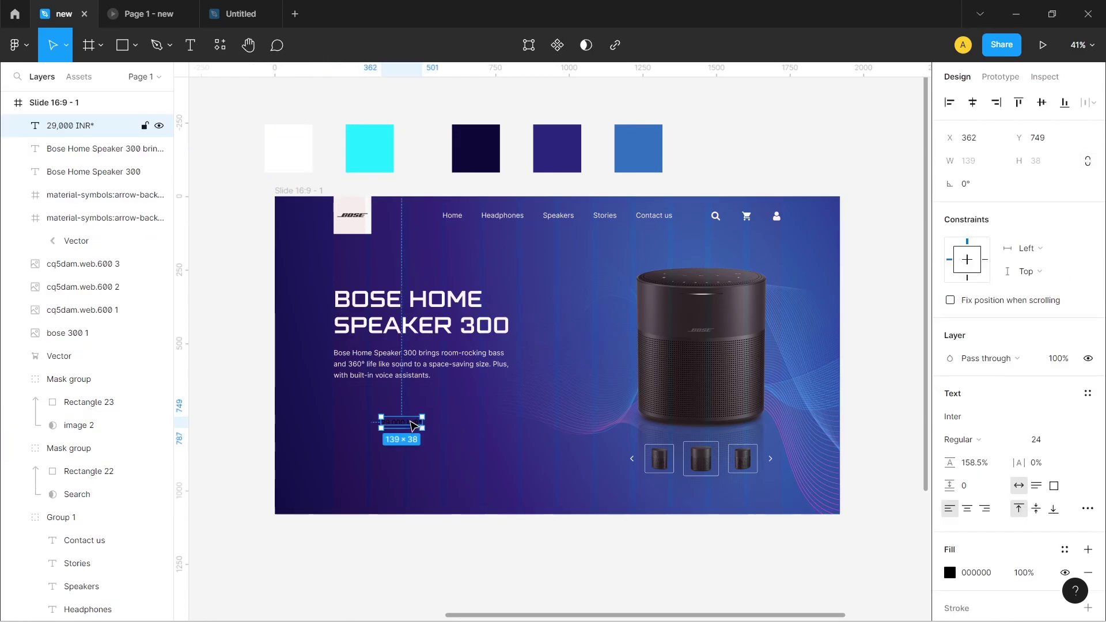
key("i")
left_click(361, 148)
scroll(381, 410, "up", 3)
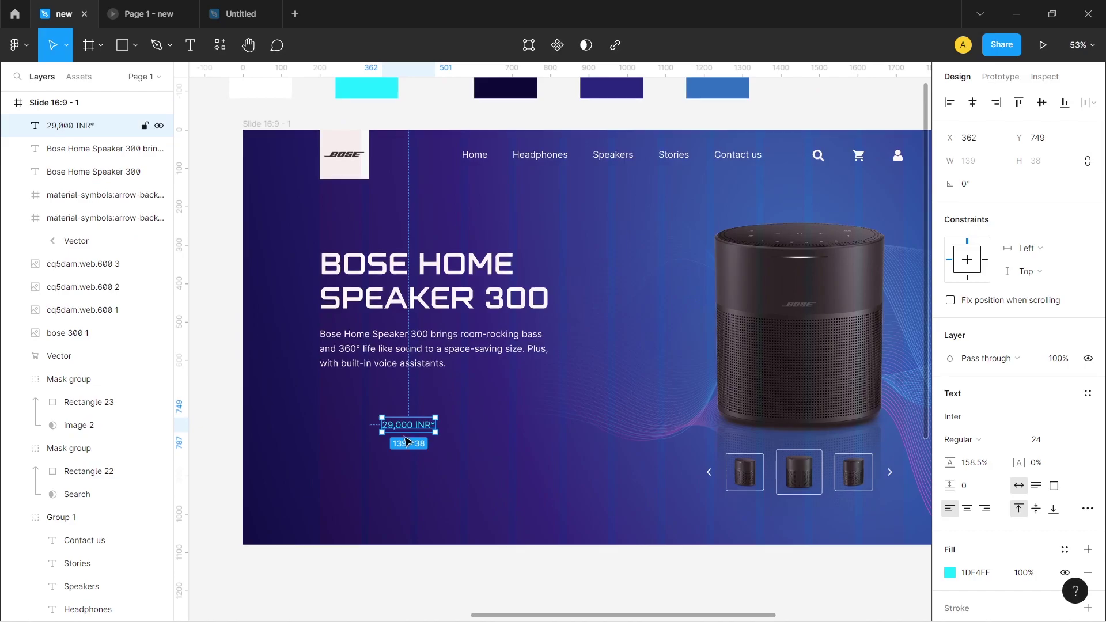
left_click_drag(420, 429, 360, 402)
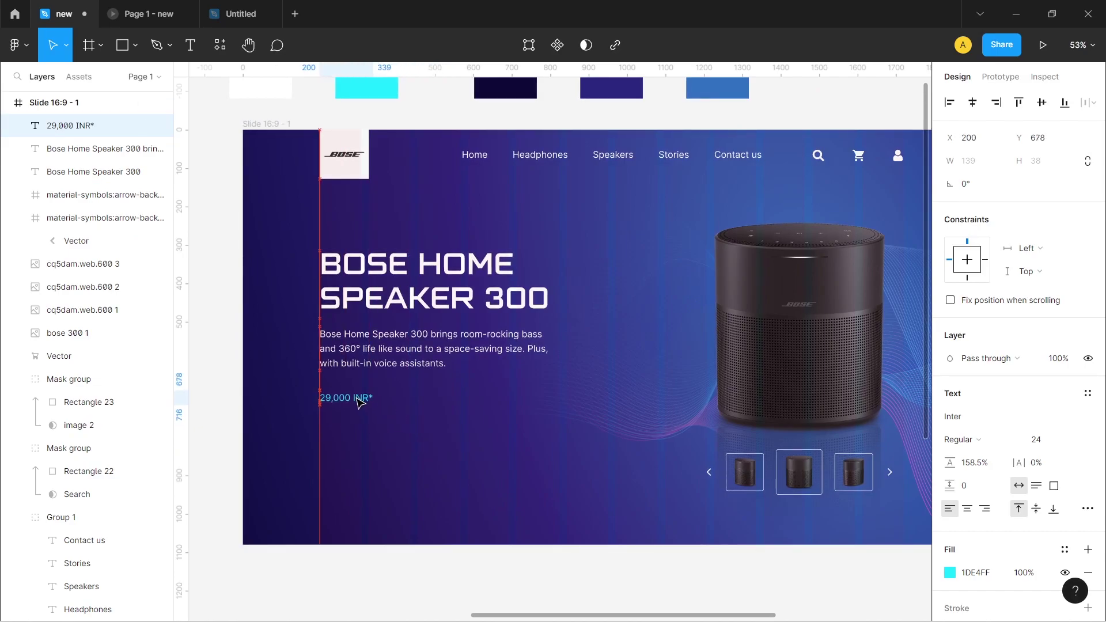
left_click_drag(359, 401, 357, 399)
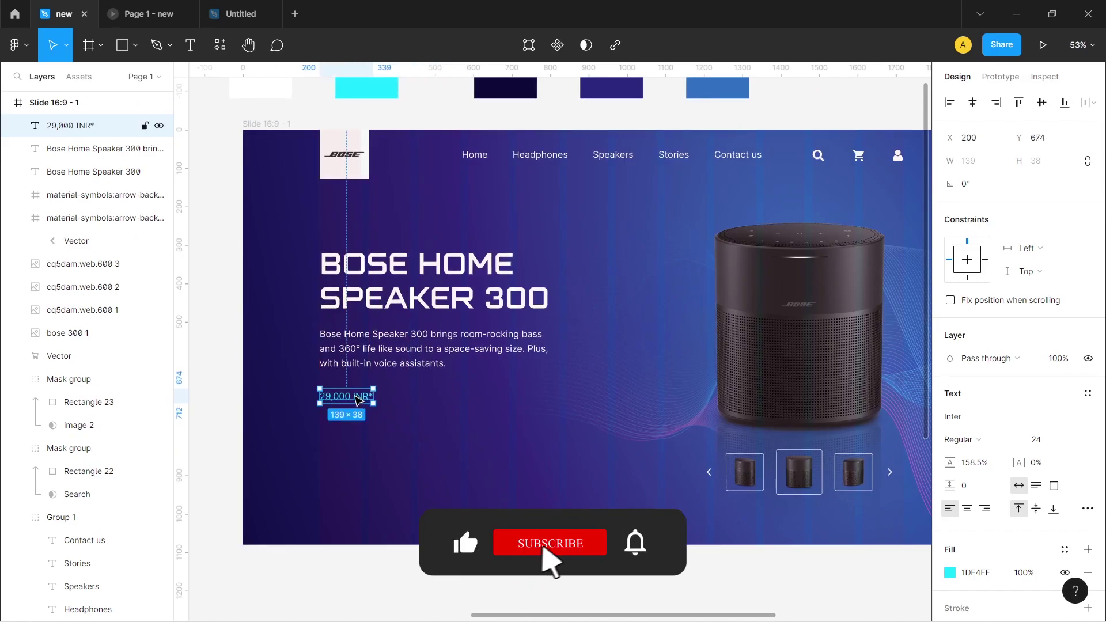
Add the ₹ symbol so the price reads ₹ 29,000 INR*.
type("₹")
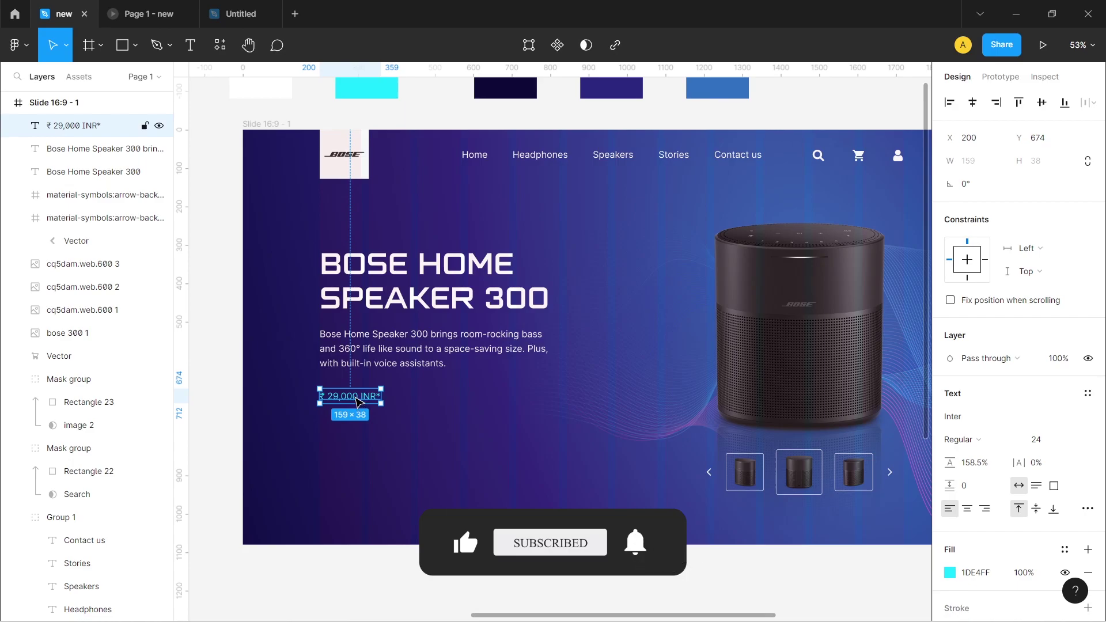
scroll(398, 410, "up", 1, "ctrl")
scroll(368, 397, "up", 2, "ctrl")
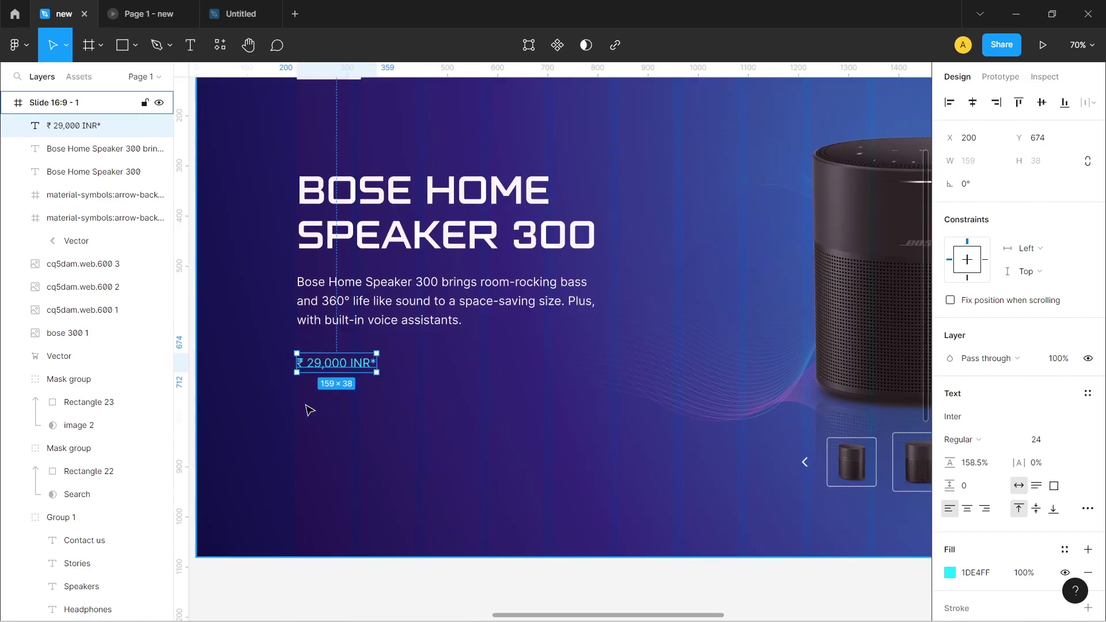
scroll(463, 397, "down", 2, "ctrl")
scroll(443, 363, "down", 1, "ctrl")
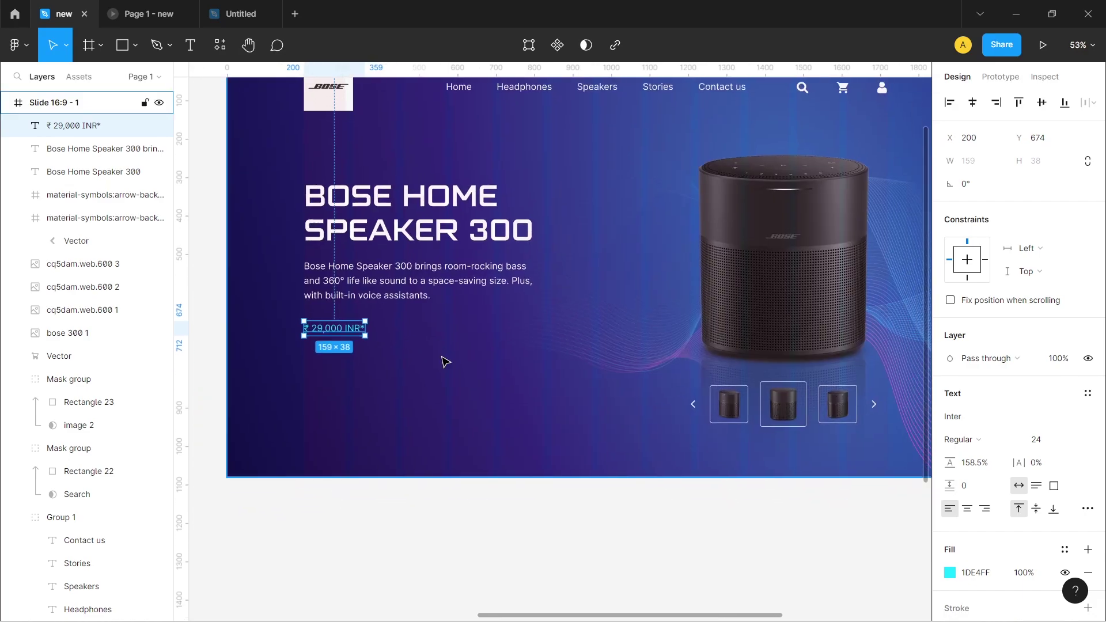
left_click(122, 47)
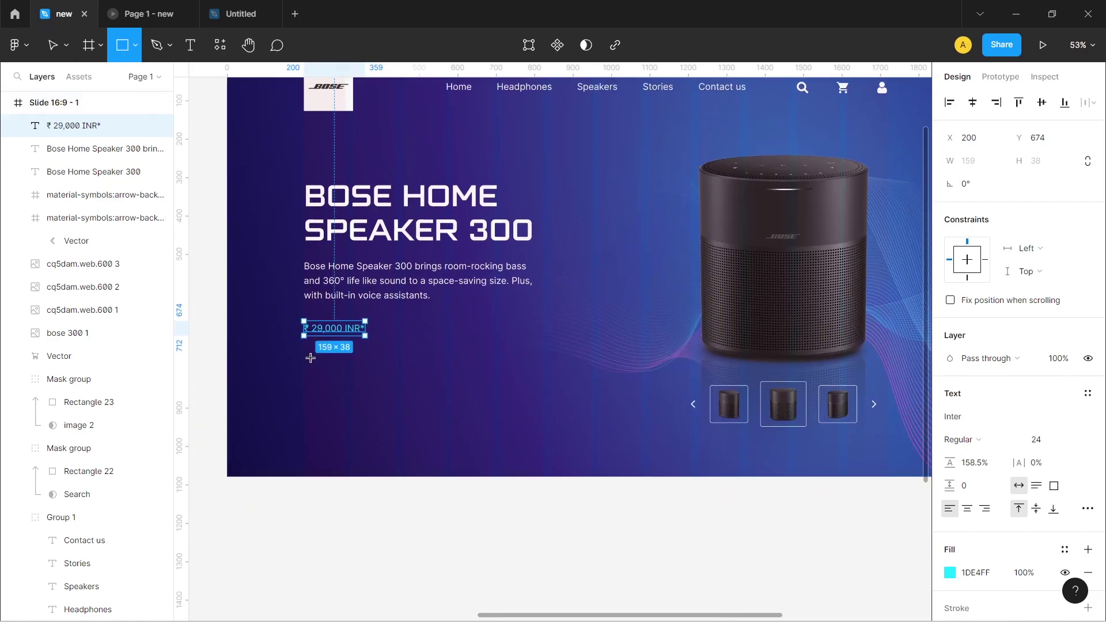
Draw a cyan button rectangle below the price with corner radius 5.
left_click_drag(305, 353, 390, 375)
scroll(389, 375, "up", 5, "ctrl")
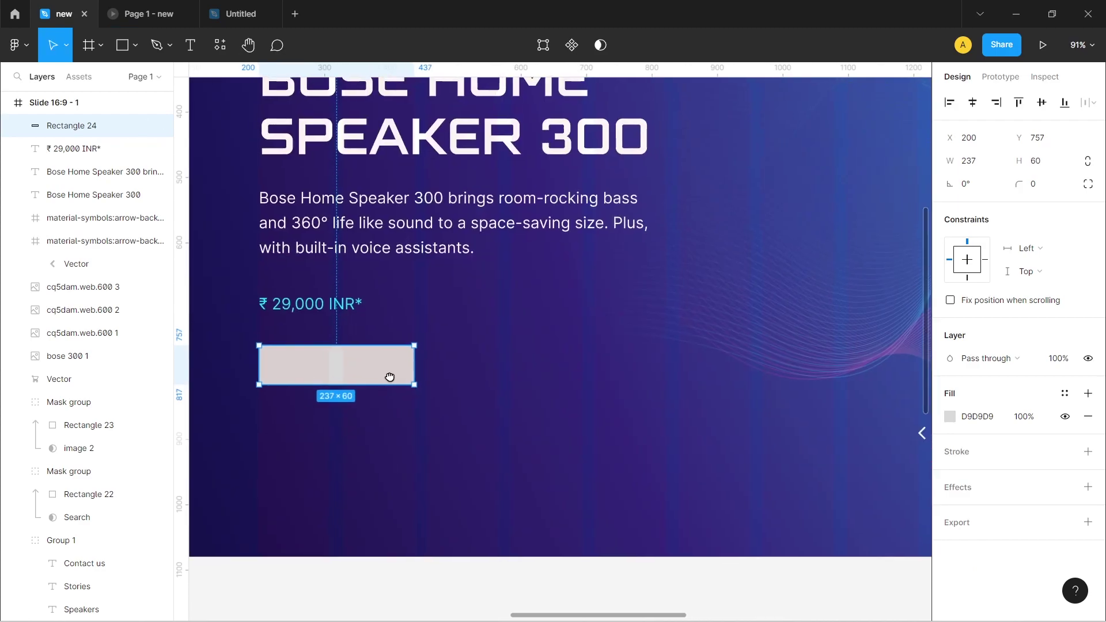
scroll(392, 379, "down", 3, "ctrl")
scroll(395, 379, "down", 3, "ctrl")
key("i")
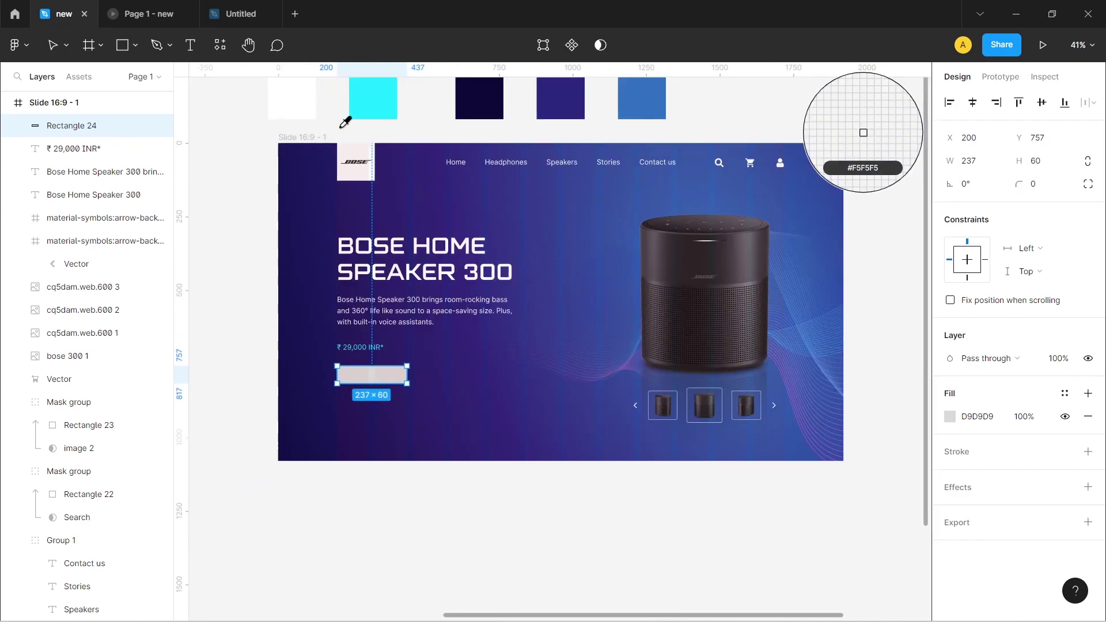
left_click(370, 101)
scroll(345, 357, "up", 3, "ctrl")
scroll(345, 357, "up", 3, "ctrl")
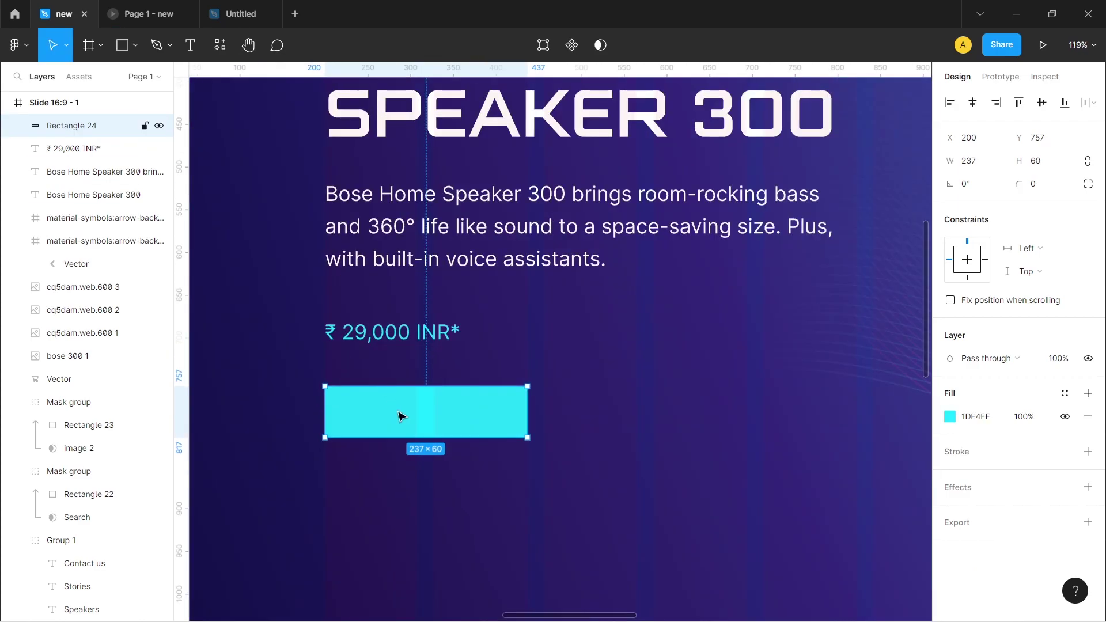
left_click(1035, 184)
type("5")
scroll(439, 423, "down", 2, "ctrl")
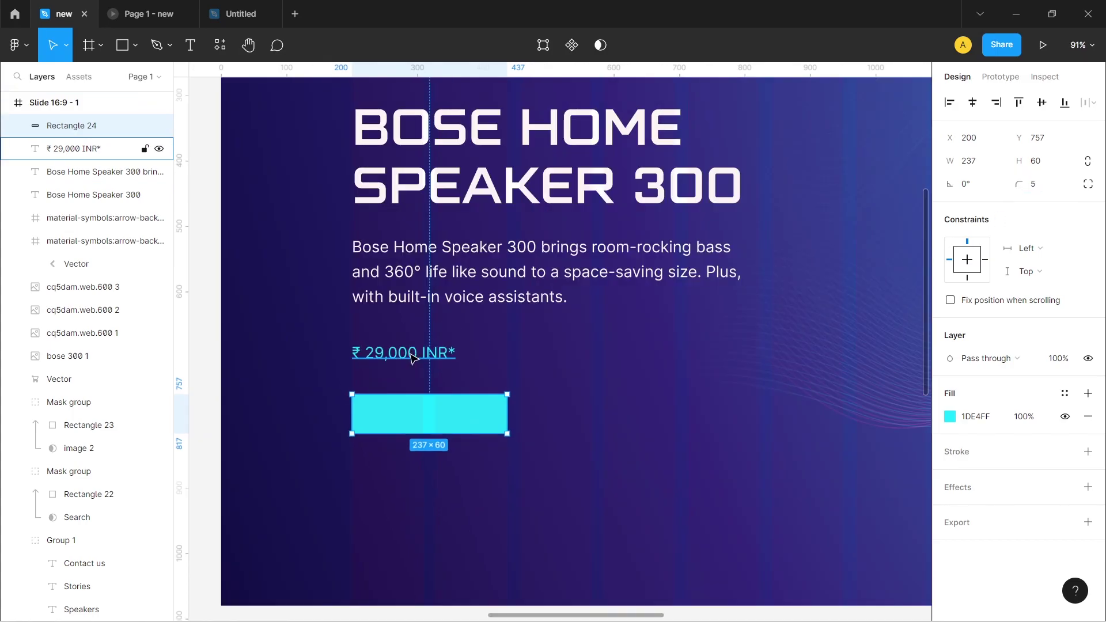
Duplicate the price text onto the button and colour it dark navy #1B1757.
left_click(73, 149)
left_click_drag(73, 151, 73, 121)
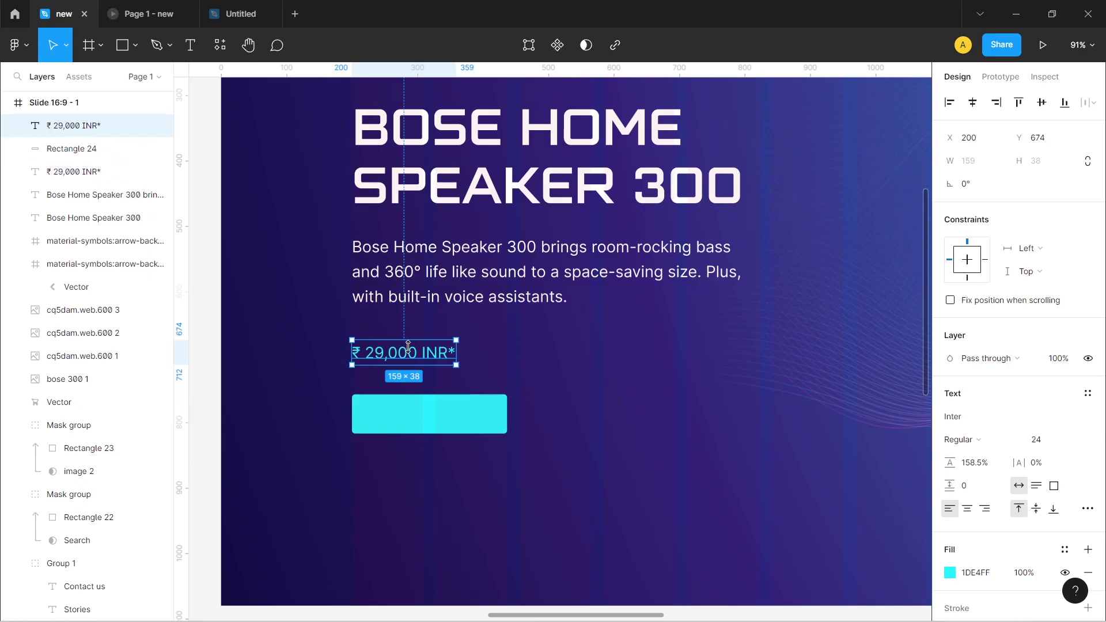
left_click_drag(416, 358, 437, 408)
key("i")
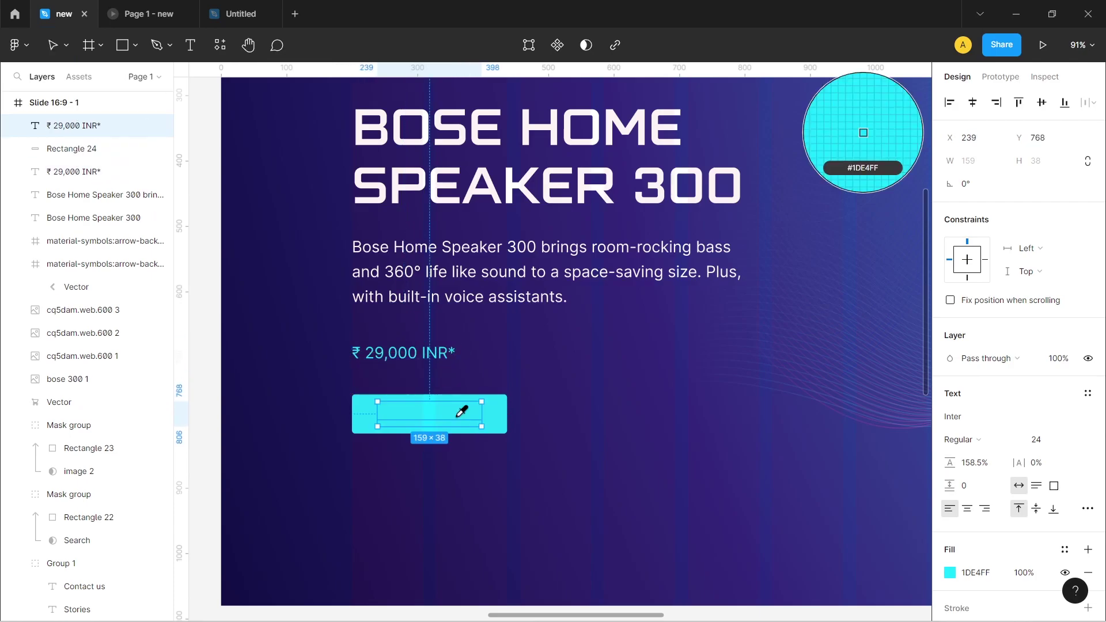
left_click(332, 448)
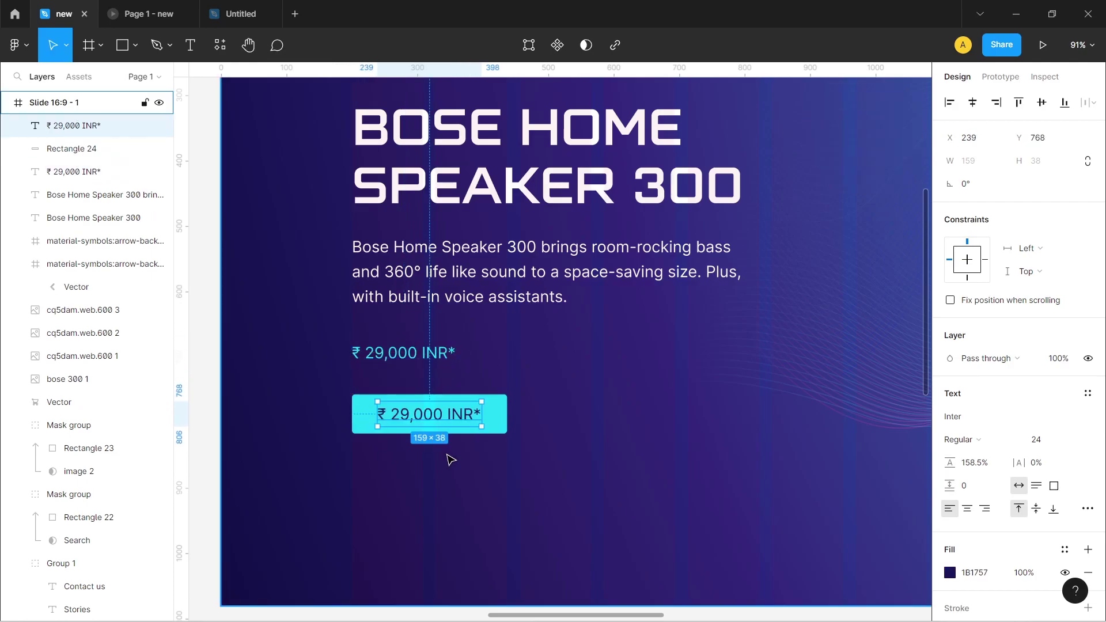
Retype the label as Buy Now, centre it on the button, and preview the slide.
double_click(439, 425)
type("Buy Now")
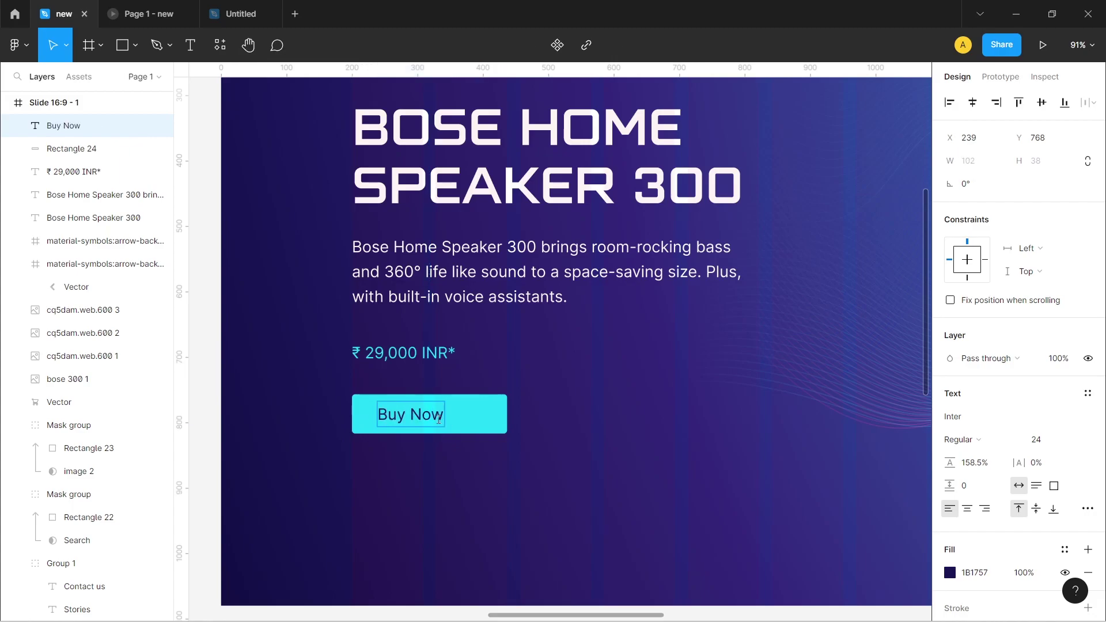
key("Escape")
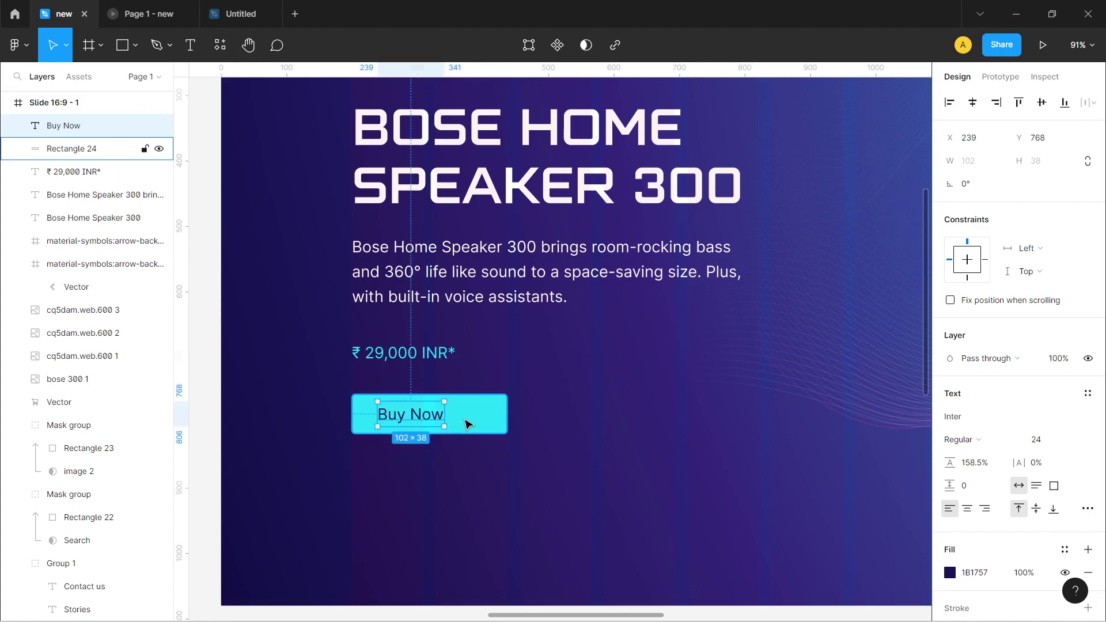
left_click(467, 423, "shift")
left_click(972, 104)
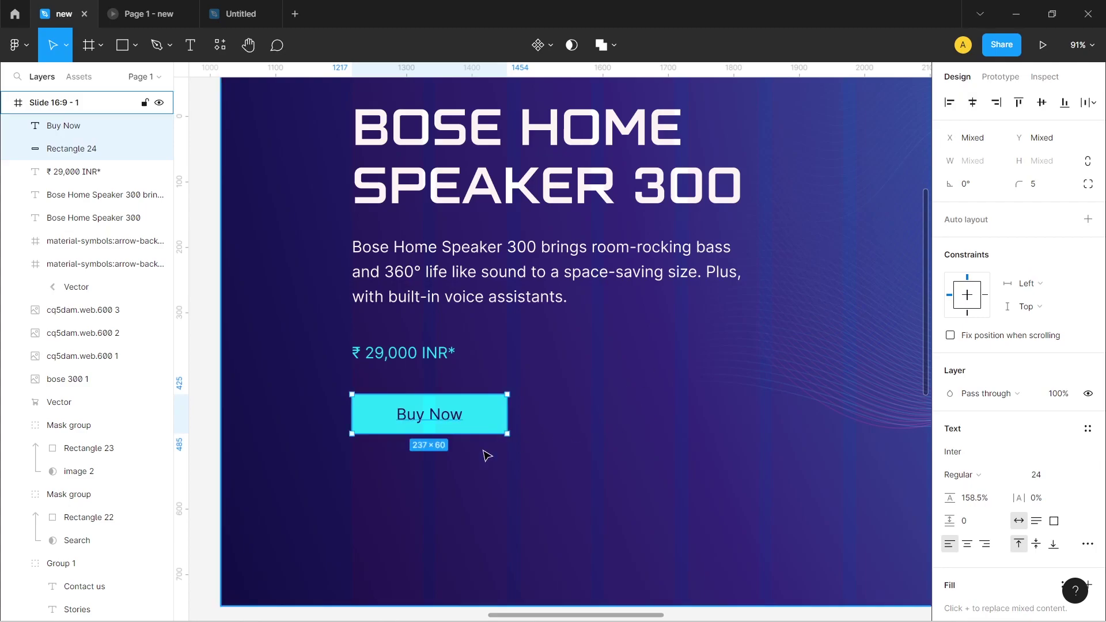
left_click(148, 16)
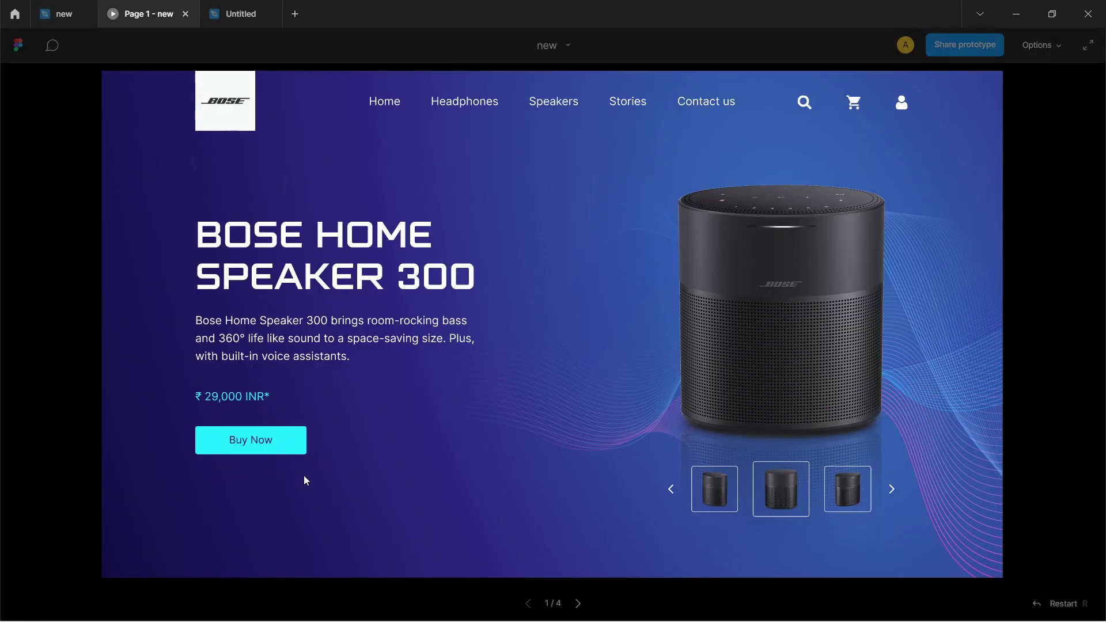
left_click(87, 17)
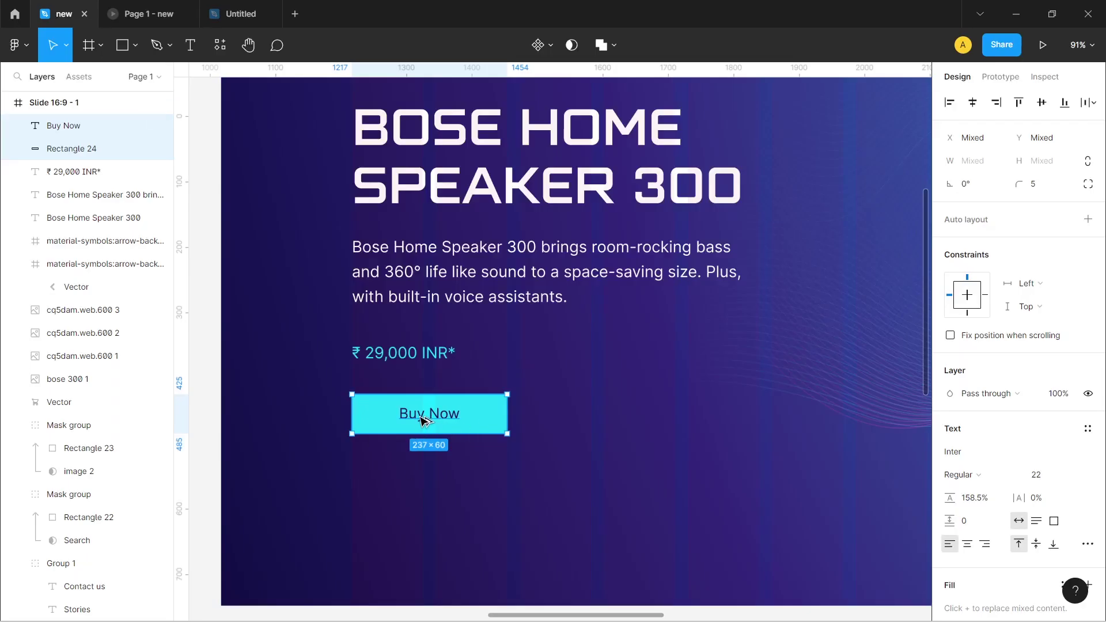
Duplicate the Buy Now button to the right and make it outlined with a light-blue stroke, no fill.
left_click_drag(423, 420, 593, 429)
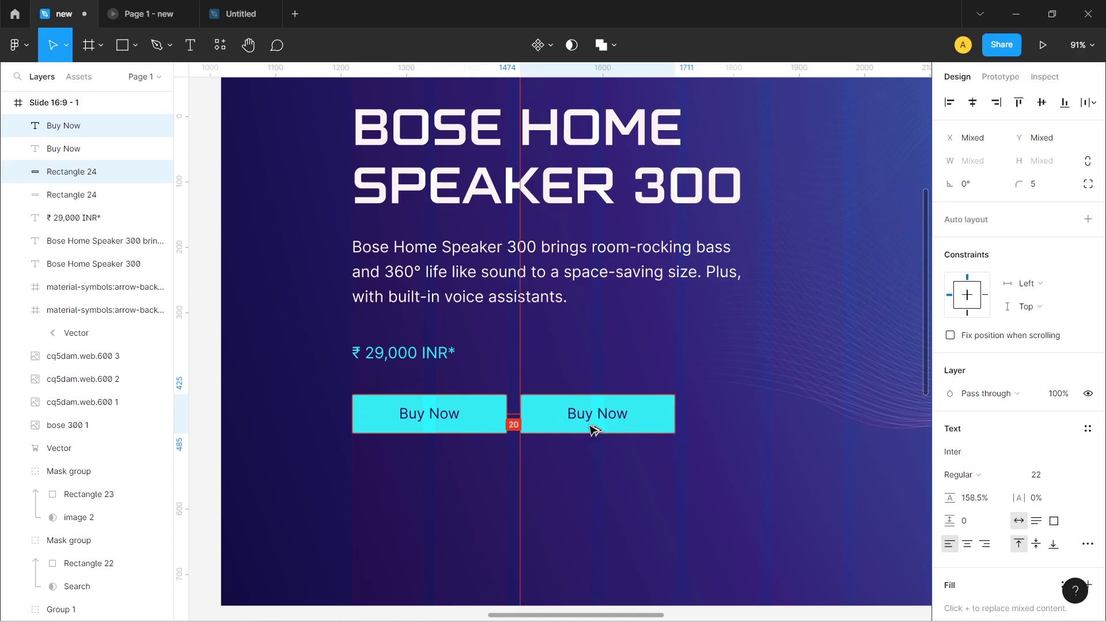
left_click(592, 416)
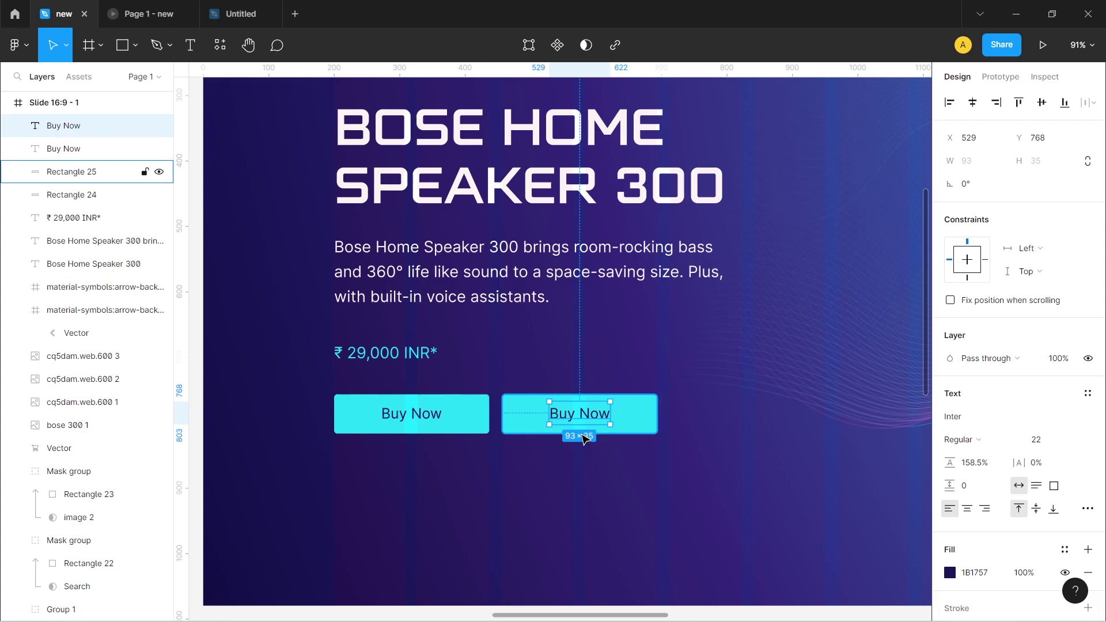
left_click(594, 450)
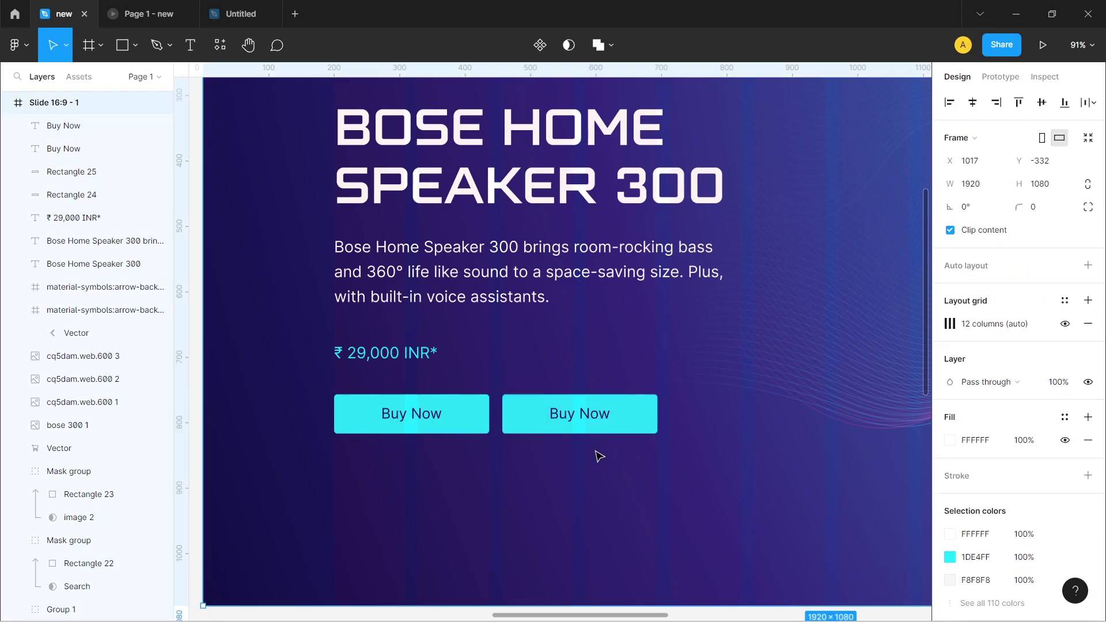
left_click(642, 427)
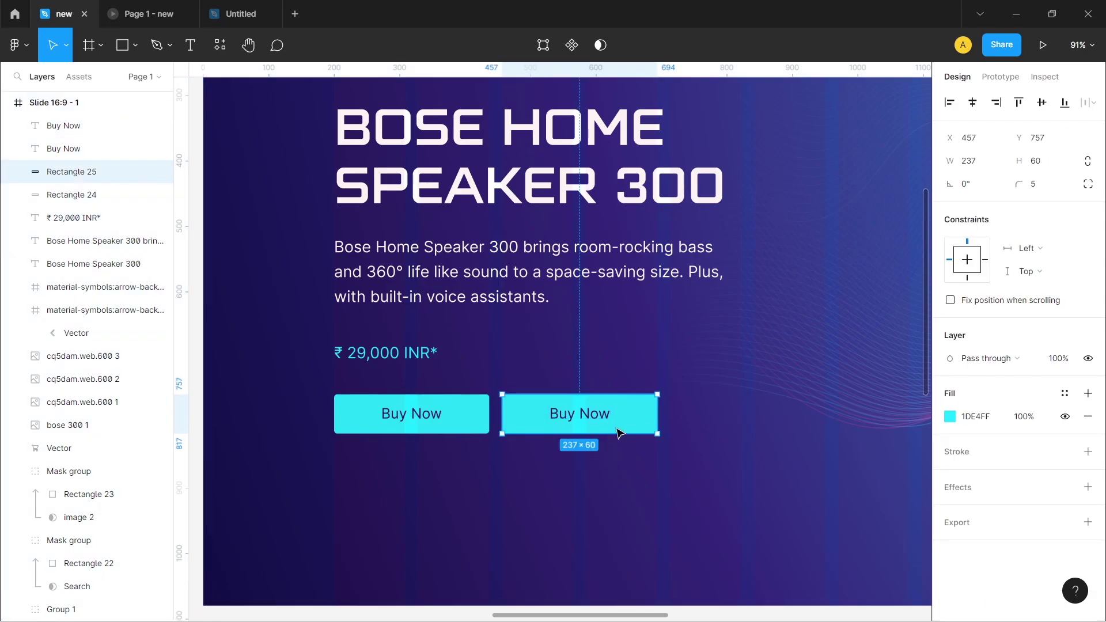
left_click(1089, 416)
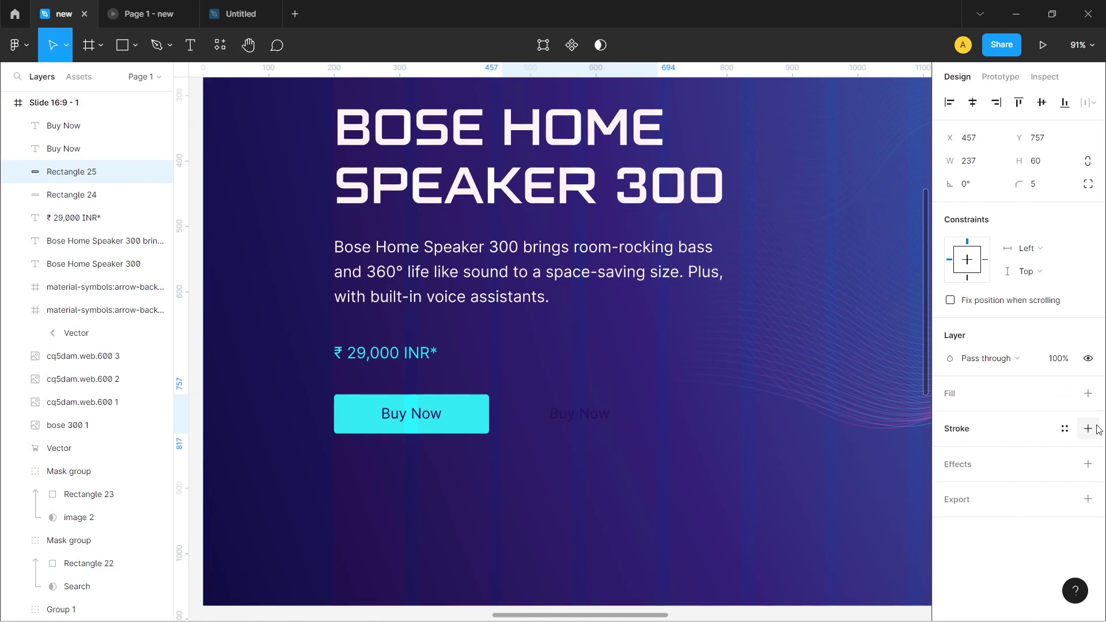
left_click(1087, 429)
left_click(950, 452)
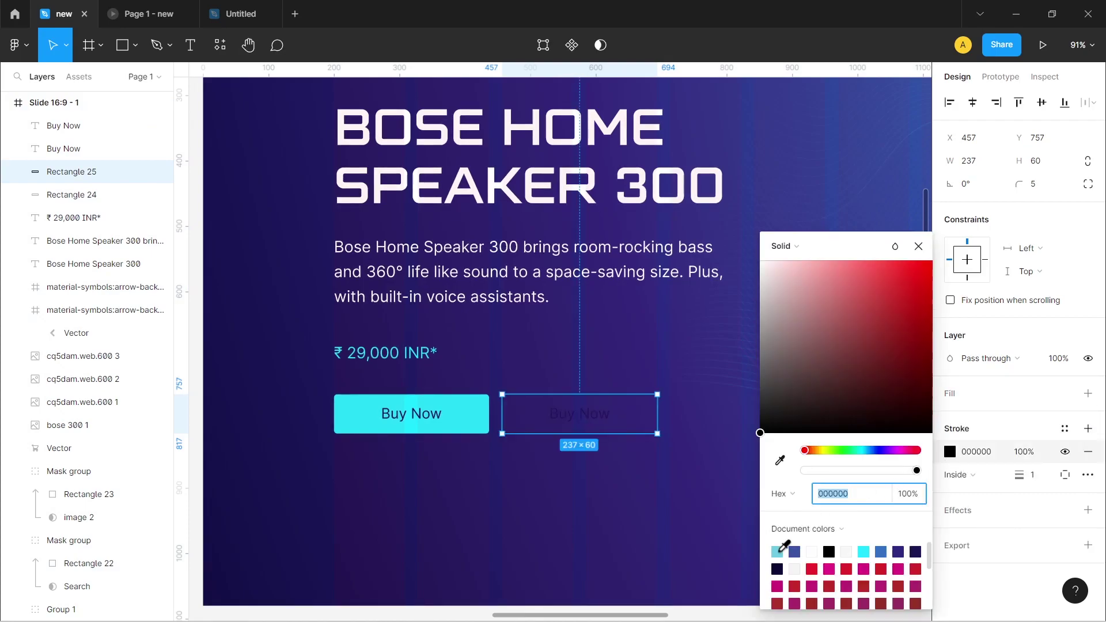
left_click(777, 552)
Colour the second button's label cyan to match the Buy Now button.
left_click(583, 418)
left_click(949, 573)
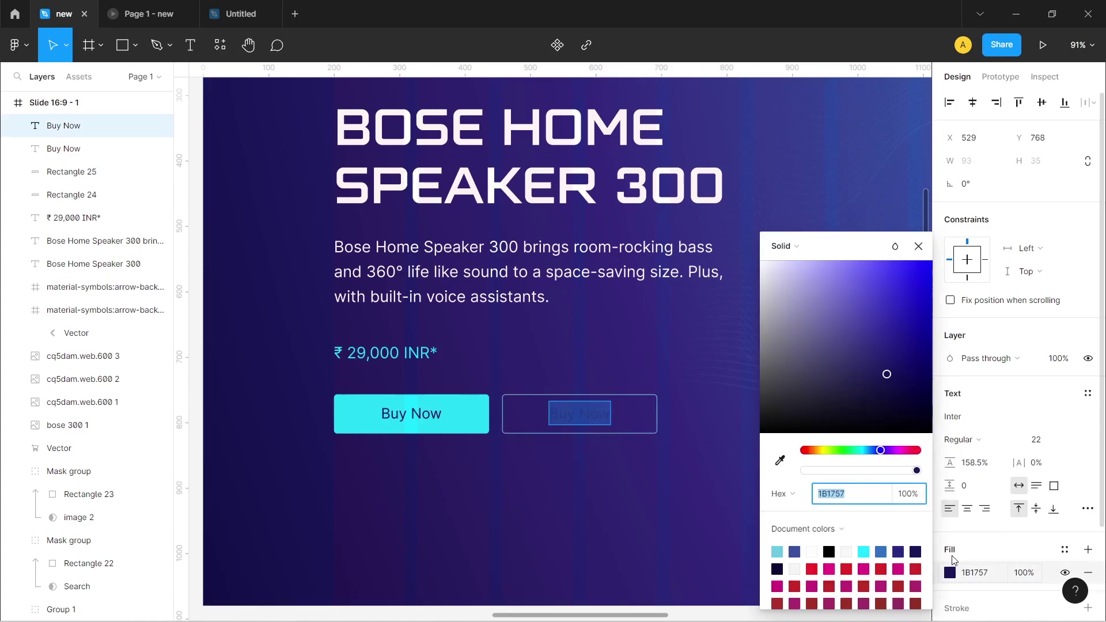
left_click(779, 552)
left_click(780, 460)
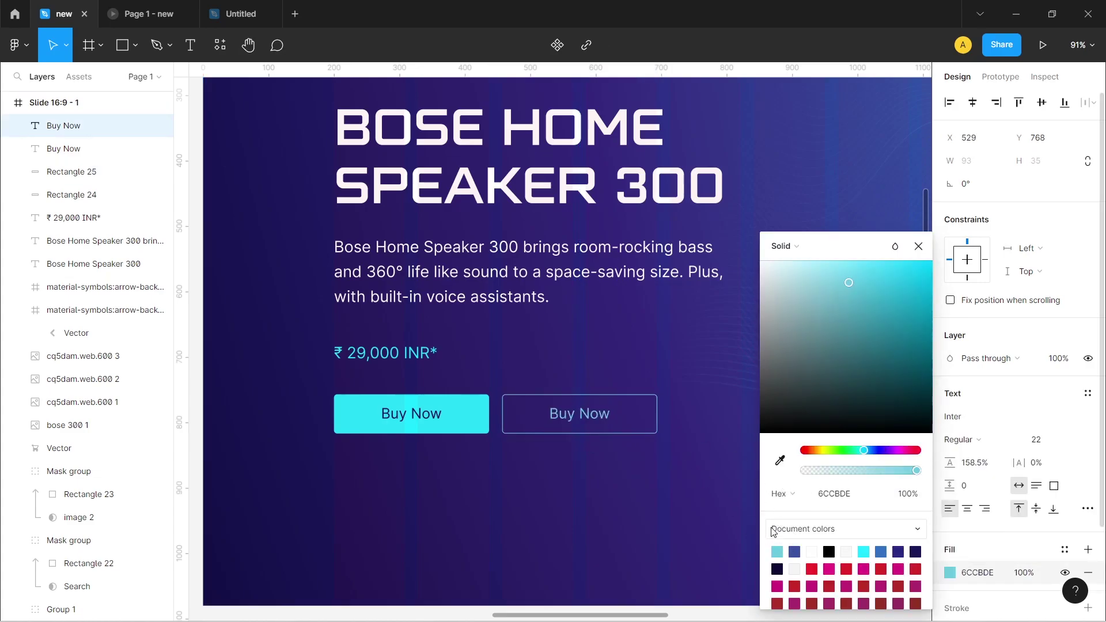
left_click(489, 414)
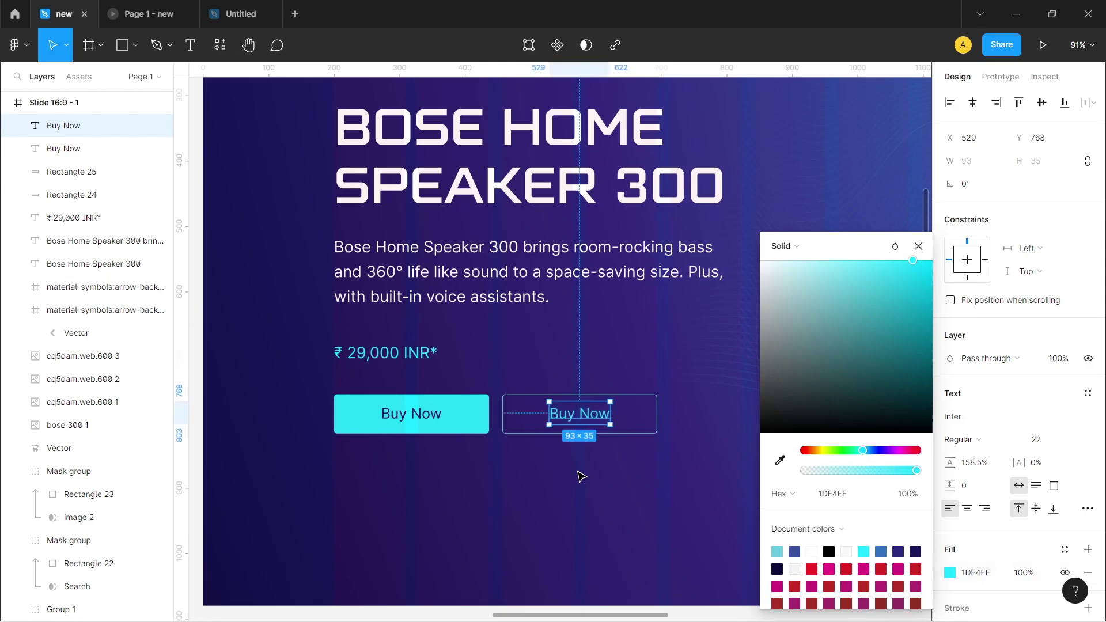
Retype the label as Add to cart, centre it in the button, and preview the slide.
key("Return")
type("Add")
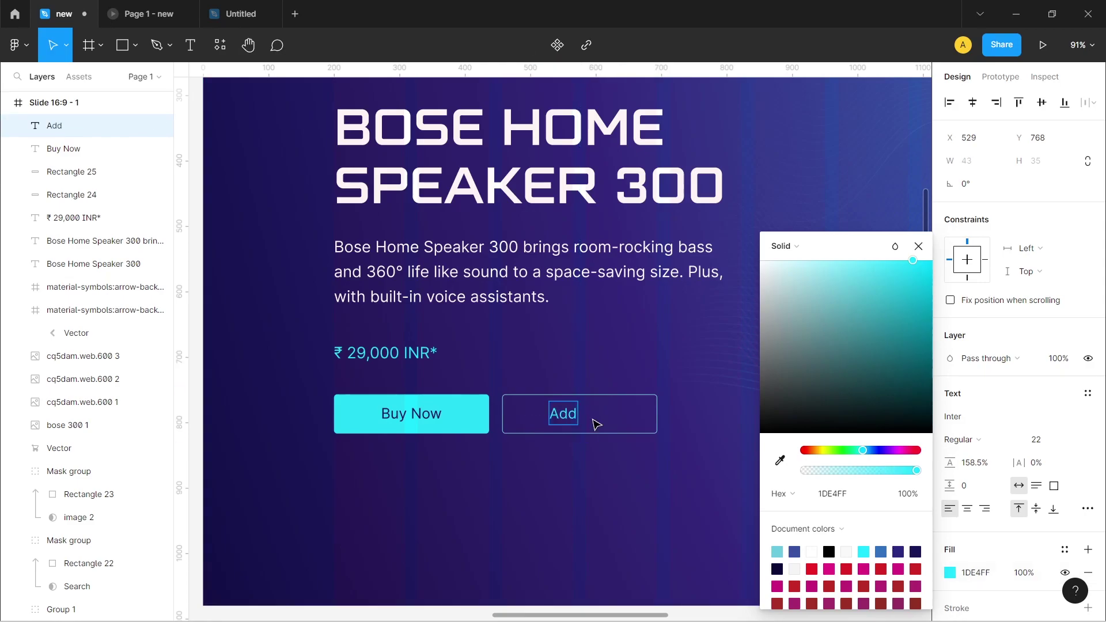
type(" to cart")
key("Escape")
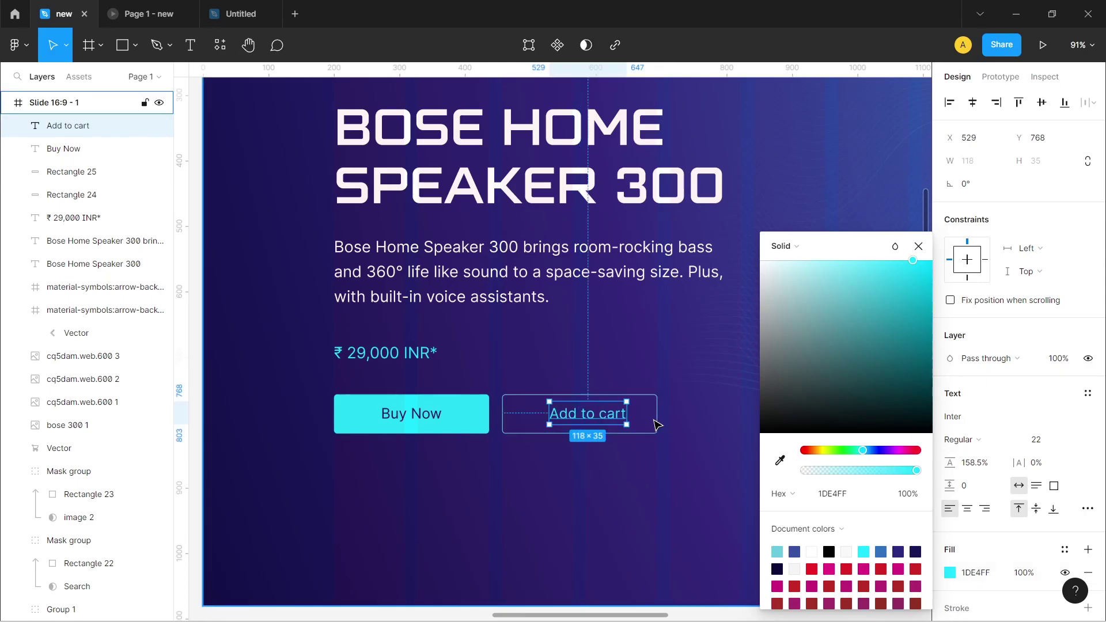
left_click(657, 422, "shift")
left_click(973, 108)
left_click(143, 14)
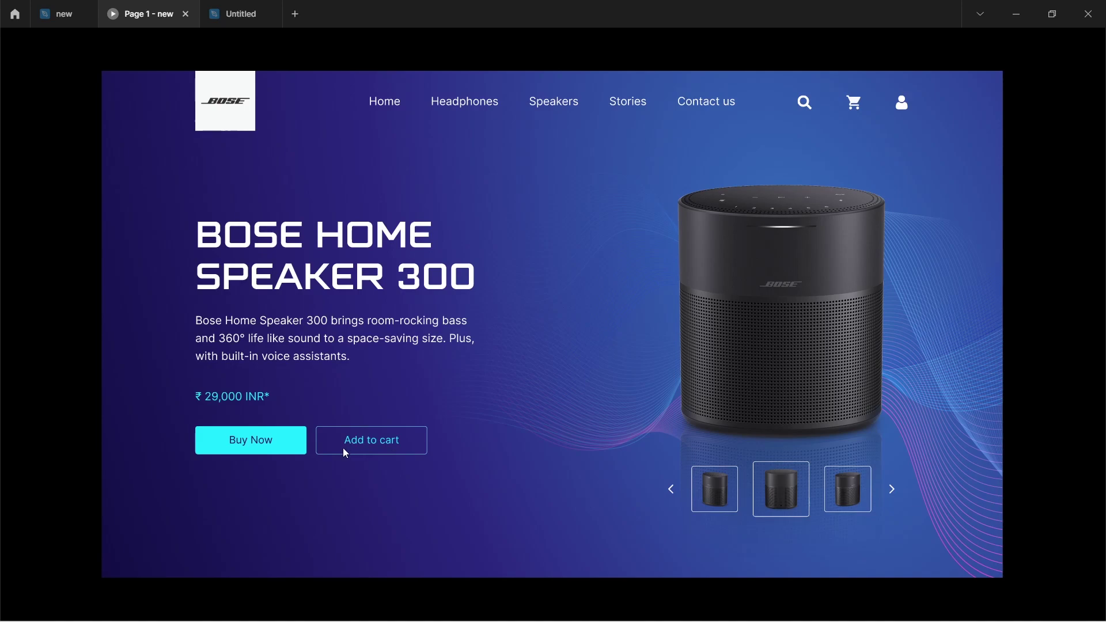
Return from the preview to the design file and zoom out to see the whole slide.
left_click(61, 23)
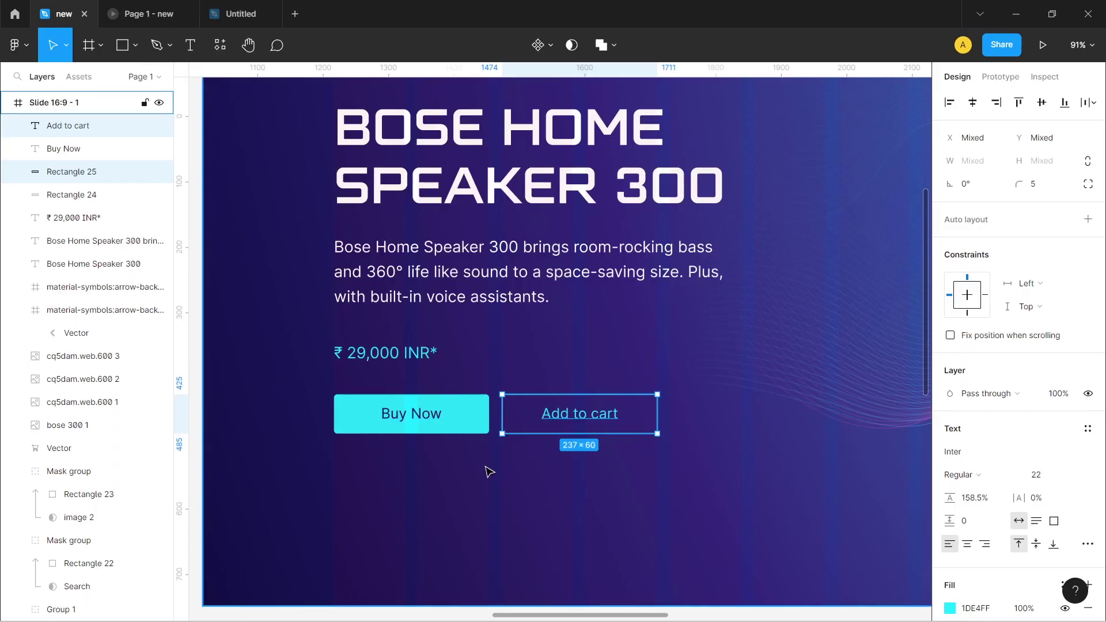
scroll(484, 442, "up", 3)
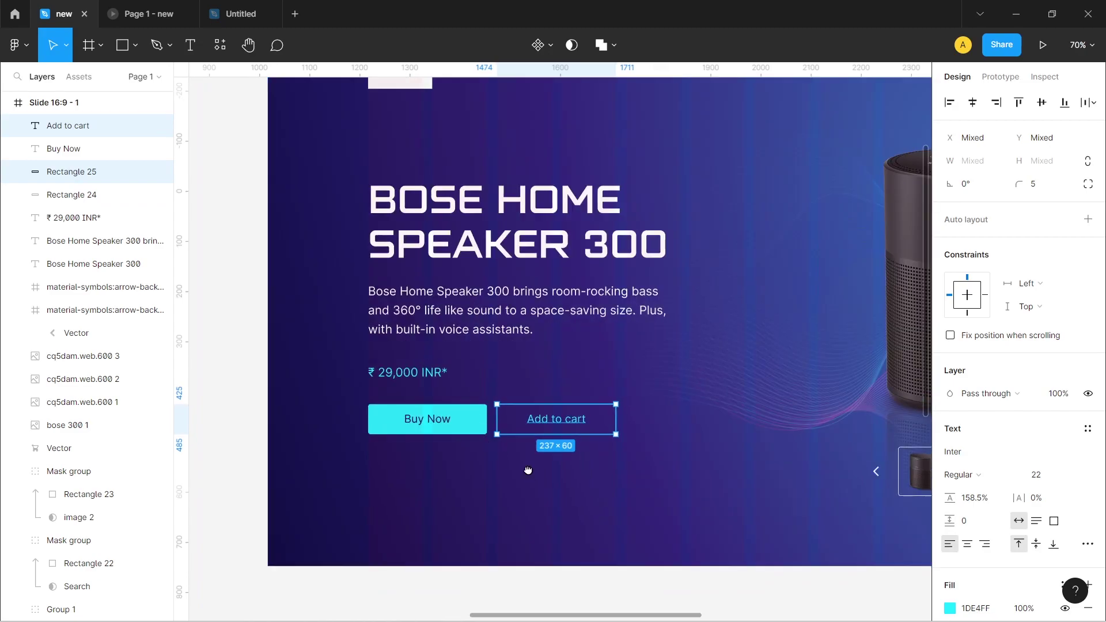
scroll(461, 458, "right", 2)
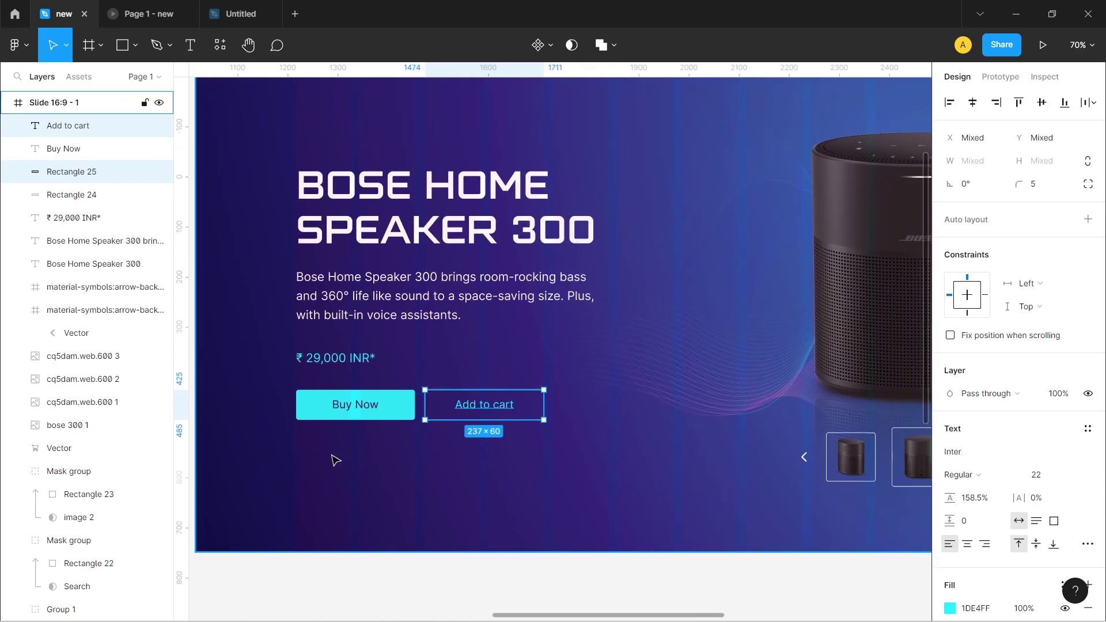
scroll(445, 456, "down", 3)
scroll(518, 454, "right", 2)
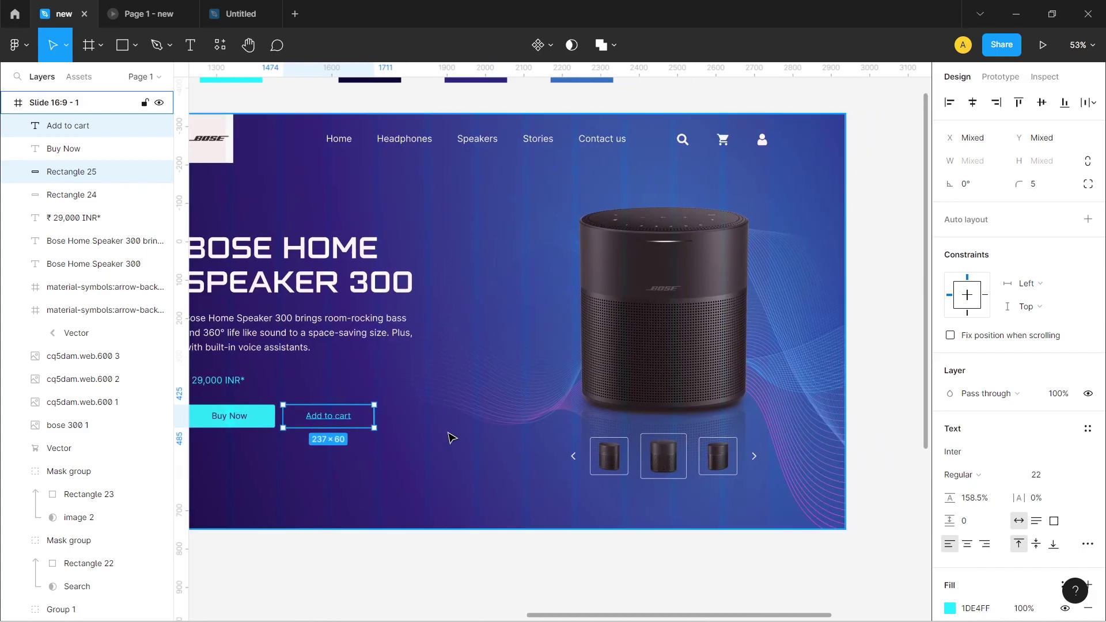
scroll(455, 426, "down", 2)
Insert a star icon with the Iconify plugin and place it under the Buy Now button.
right_click(737, 378)
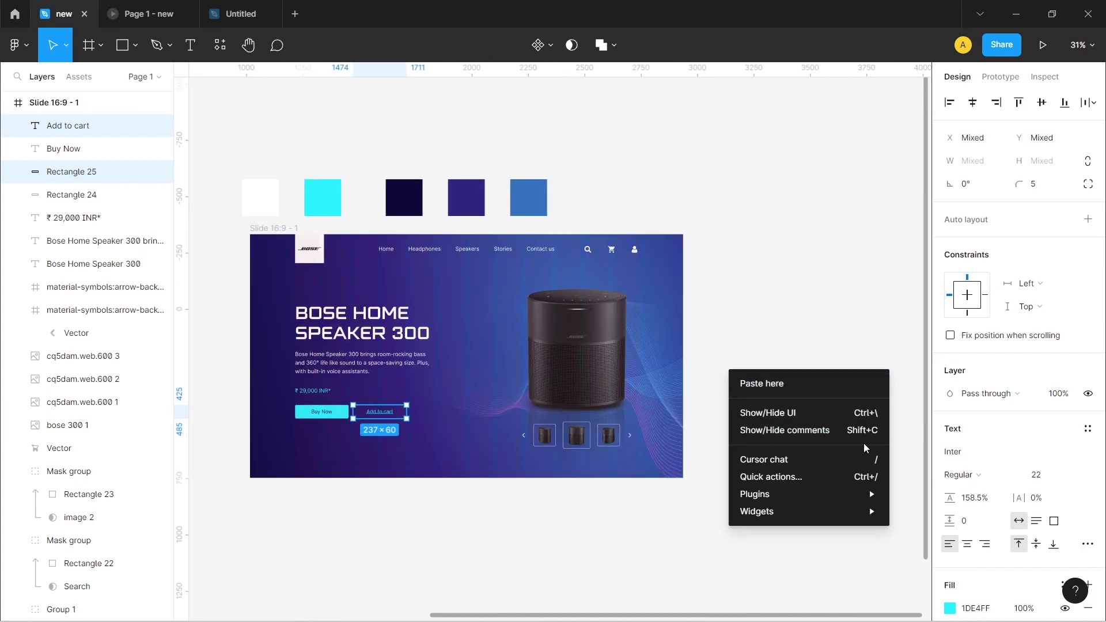
left_click(863, 491)
scroll(602, 374, "down", 3)
left_click(602, 197)
scroll(858, 366, "down", 2)
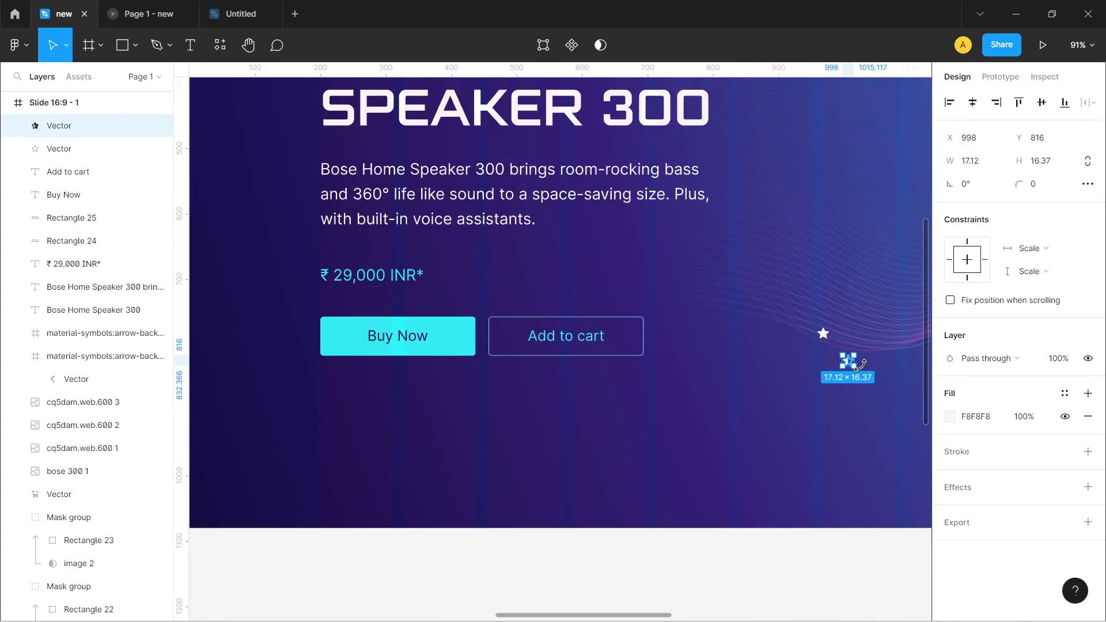
mouse_move(822, 332)
left_mouse_down()
mouse_move(365, 402)
mouse_move(326, 392)
mouse_move(352, 390)
left_mouse_up()
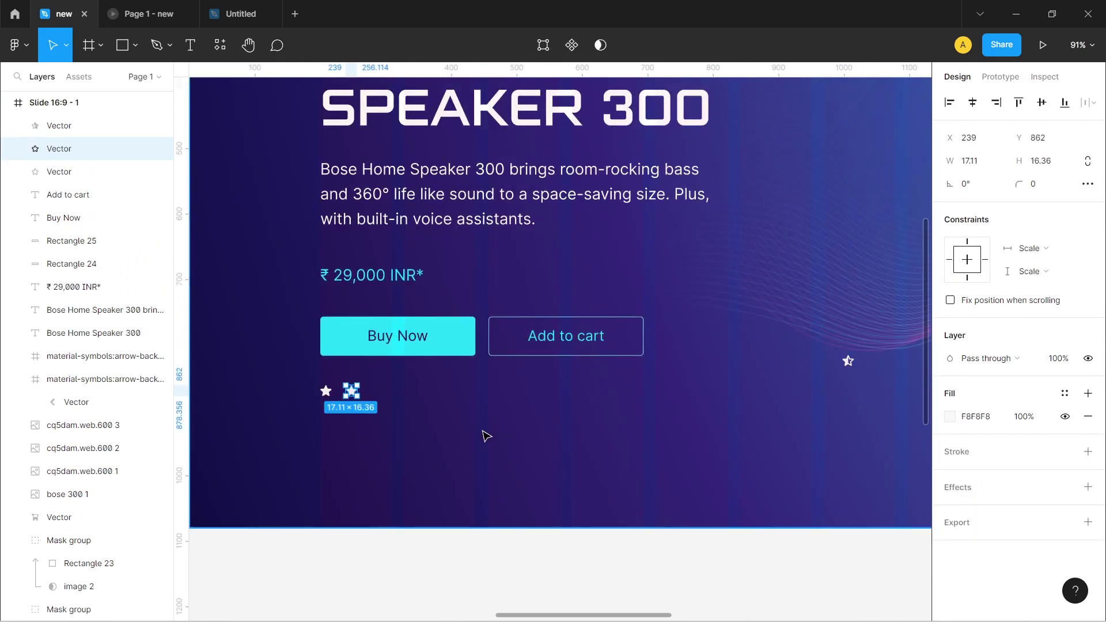
Duplicate the stars into a row and put the half star at the row's end.
key("ctrl+d")
key("ctrl+d")
mouse_move(850, 362)
left_mouse_down()
mouse_move(650, 407)
mouse_move(432, 393)
left_mouse_up()
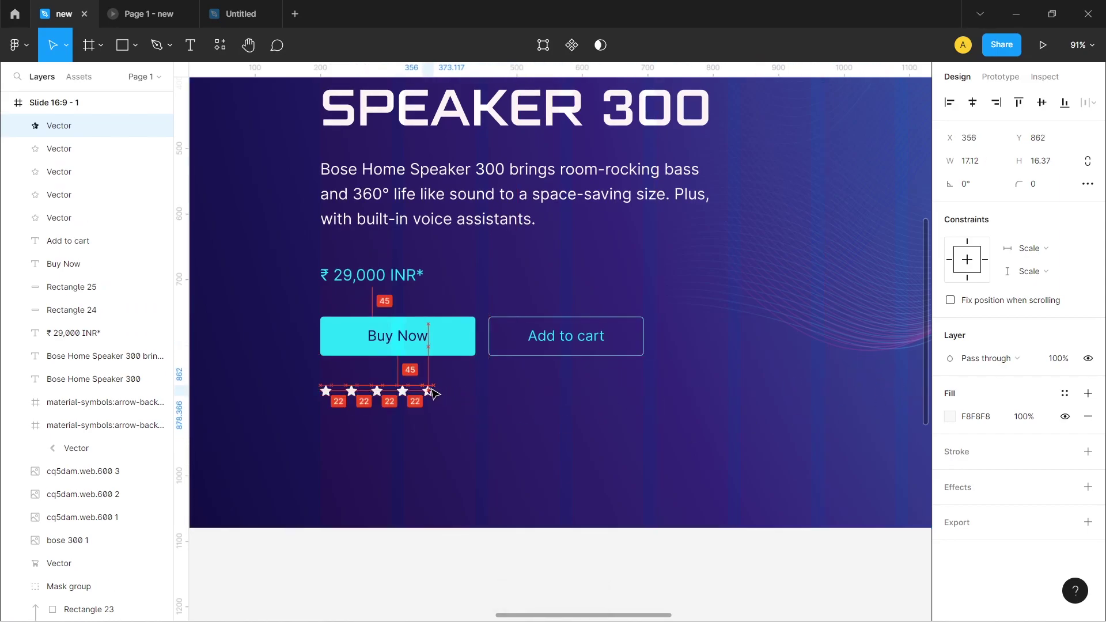
left_click_drag(432, 394, 420, 397)
left_click(58, 218, "shift")
left_click(456, 547)
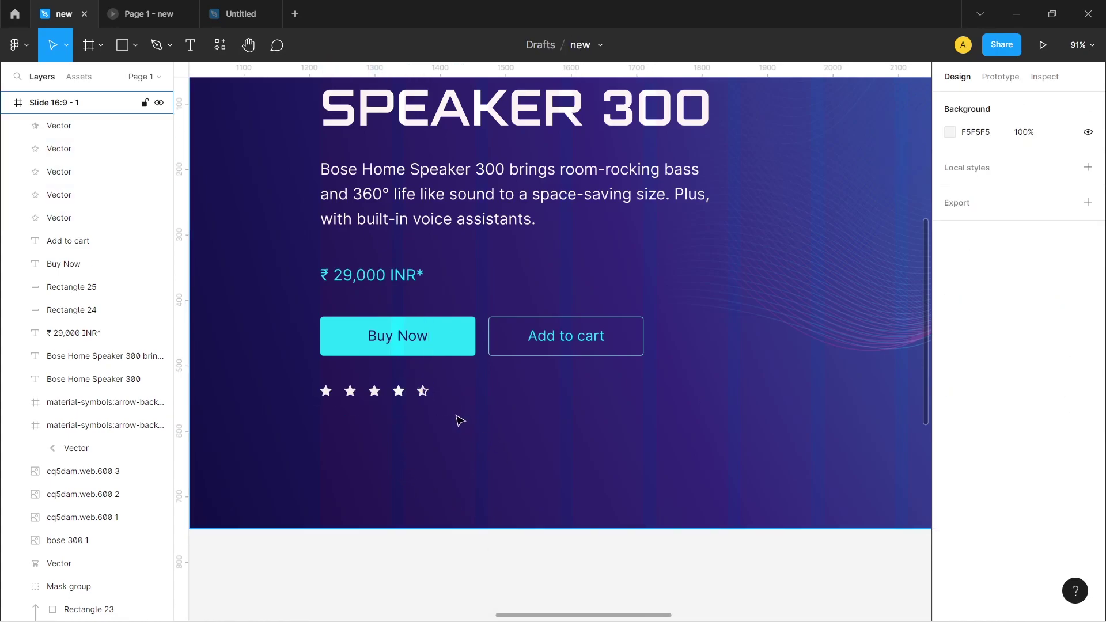
Duplicate the price text beside the stars, retype it as 4.5 (196) Reviews, and shrink it to 20.
left_click_drag(381, 280, 496, 397)
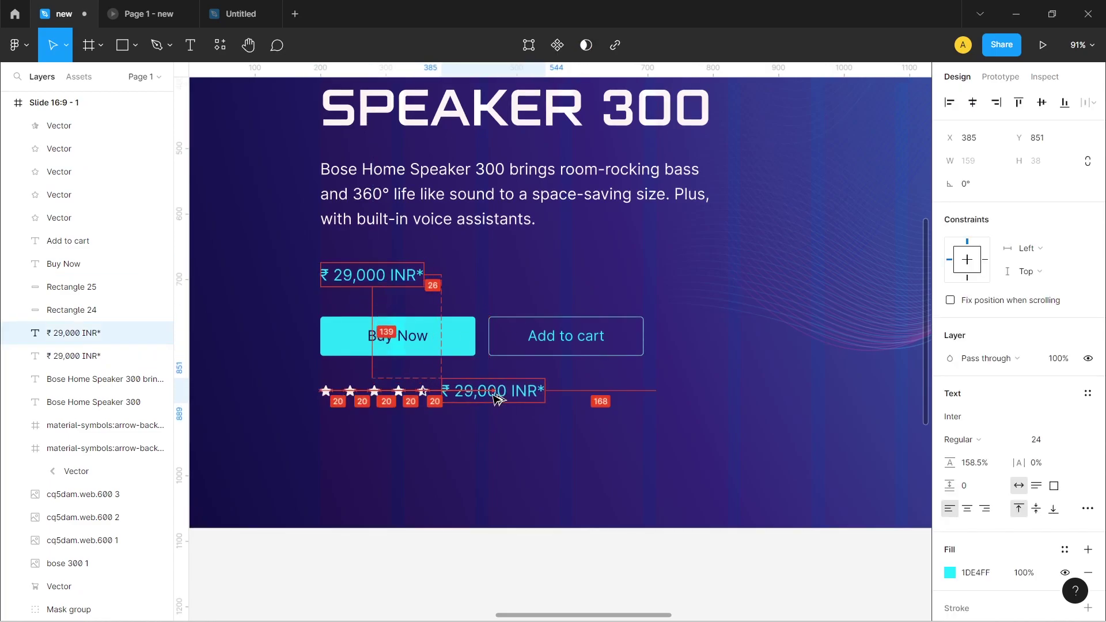
double_click(495, 397)
type("4.5")
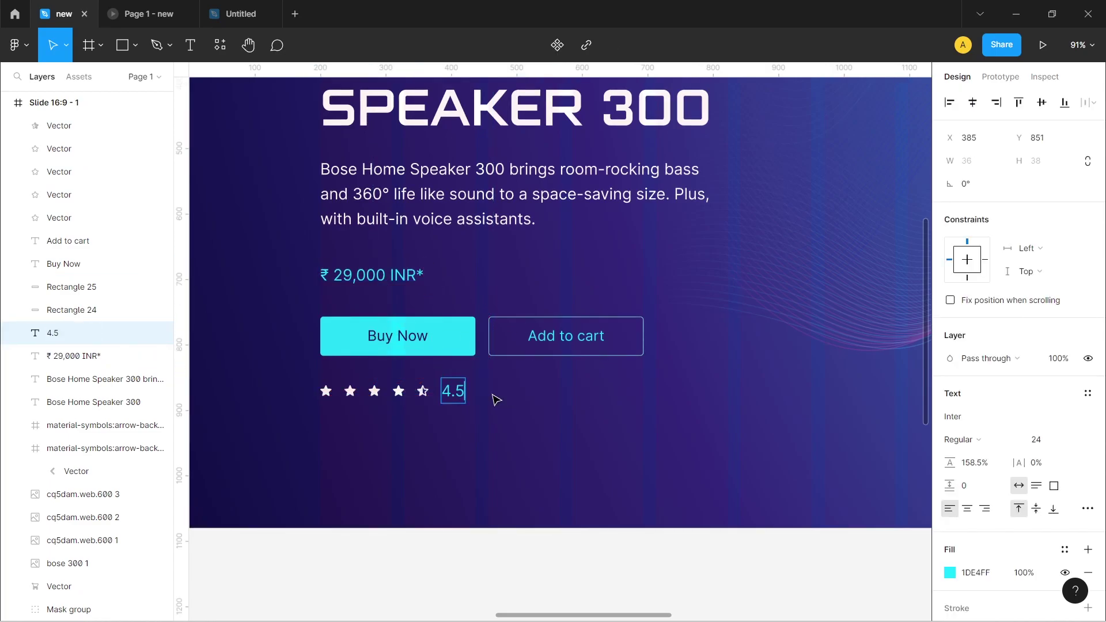
type(" (196")
key("End")
type("Reviews")
key("Escape")
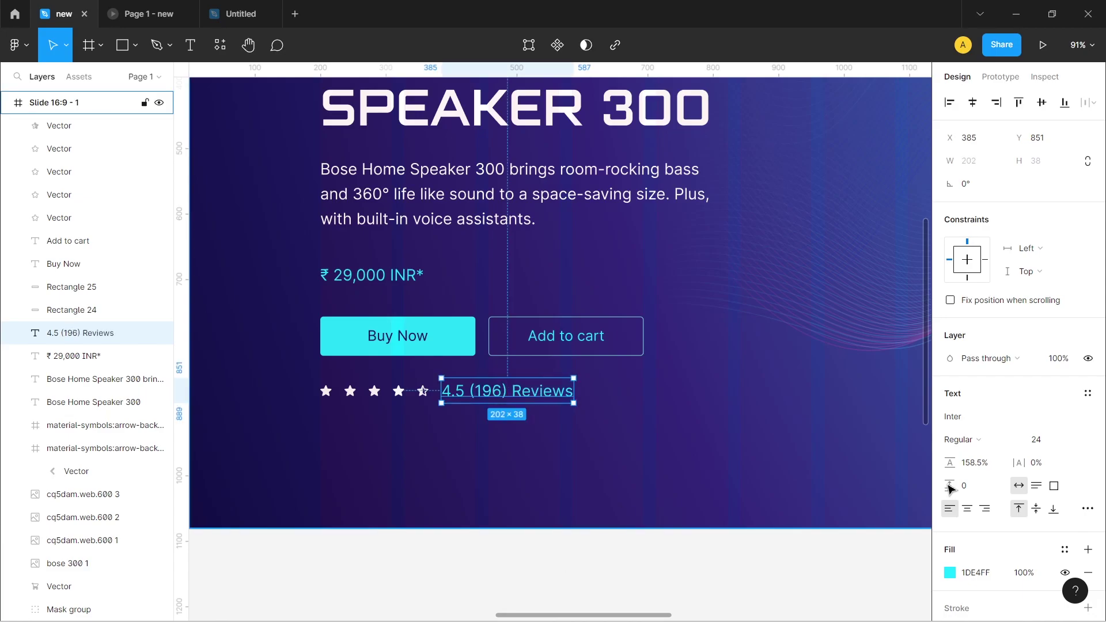
key("ctrl+shift+less")
key("ctrl+shift+less")
key("ctrl+shift+less")
Make the reviews text white like the heading and move it below the stars.
key("i")
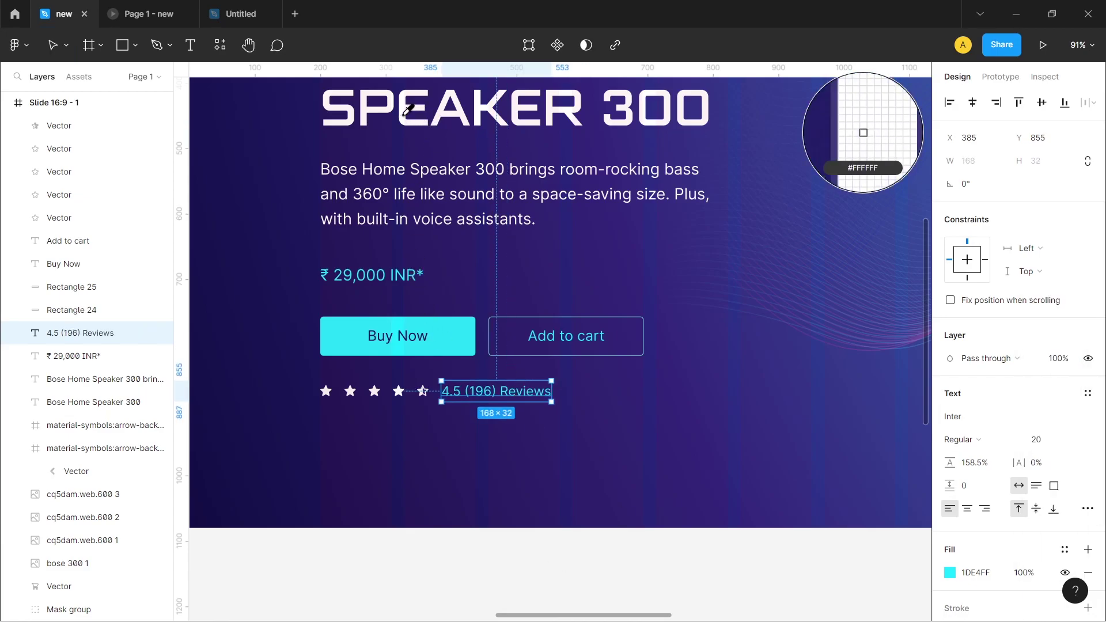
left_click(427, 117)
left_click(516, 566)
left_click_drag(495, 392, 374, 415)
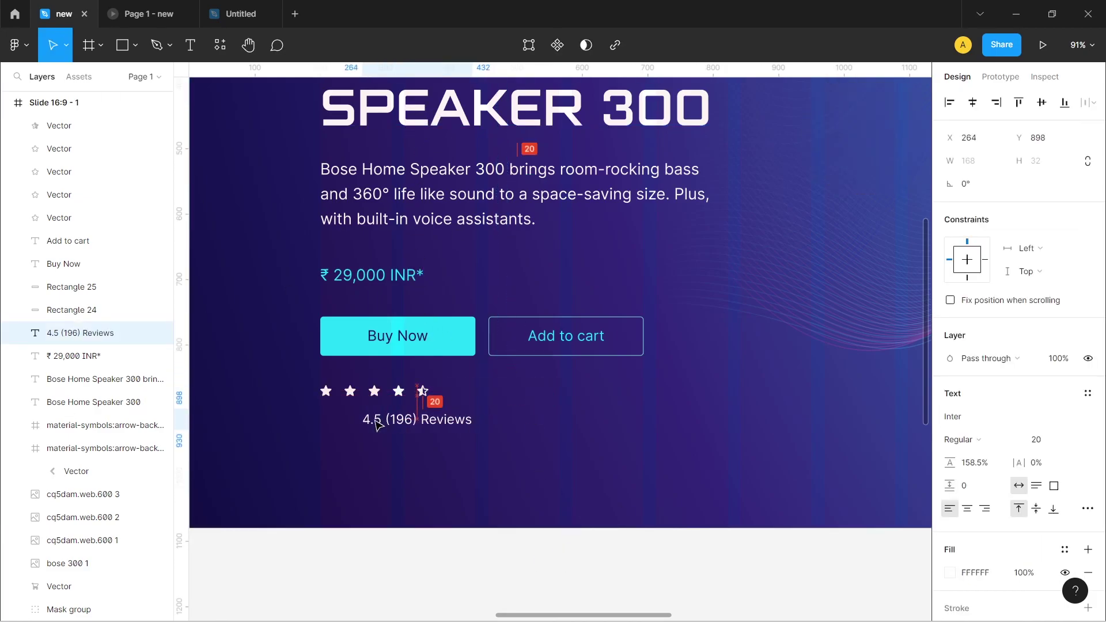
Preview the slide in presentation mode, then return to the editor.
left_click(147, 14)
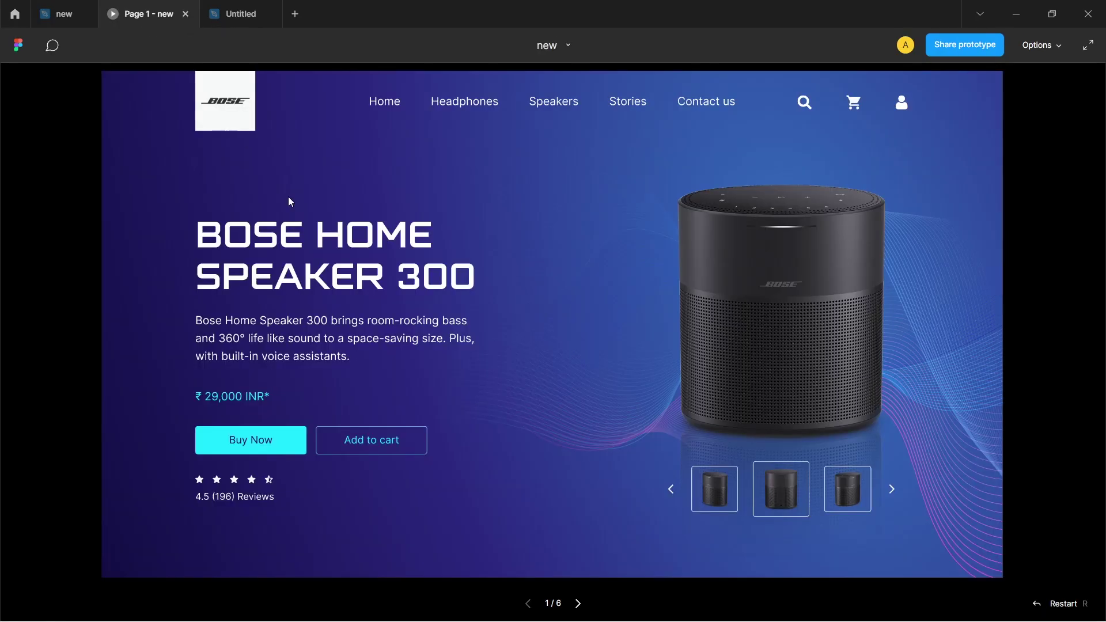
key("ctrl+shift+Tab")
scroll(585, 313, "down", 3)
scroll(585, 343, "right", 2)
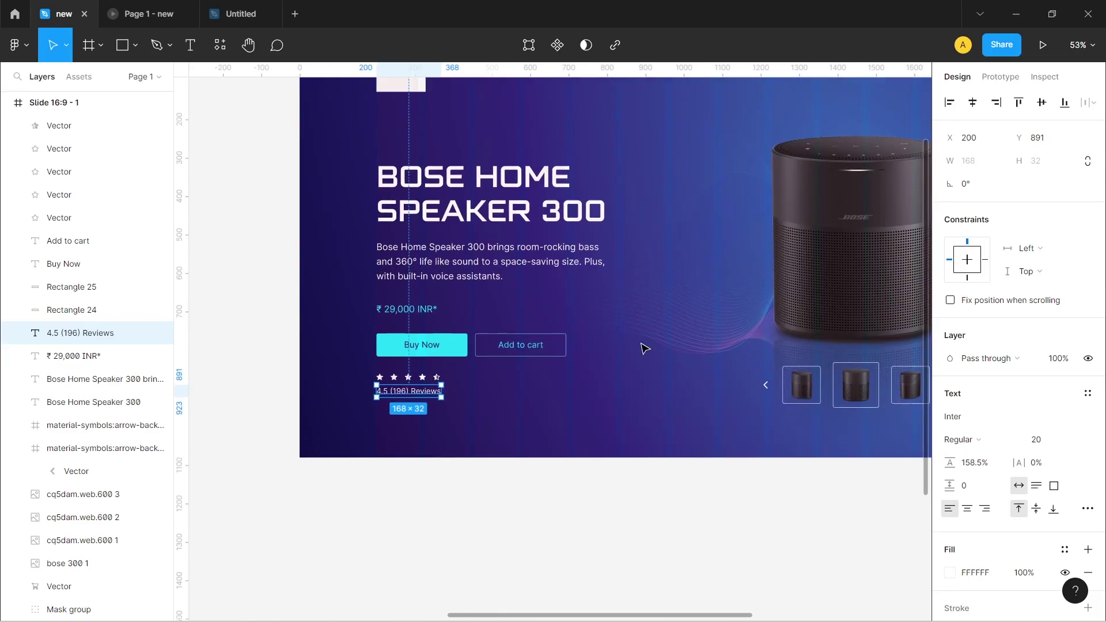
scroll(644, 269, "right", 5)
scroll(644, 269, "up", 2)
scroll(643, 269, "down", 2)
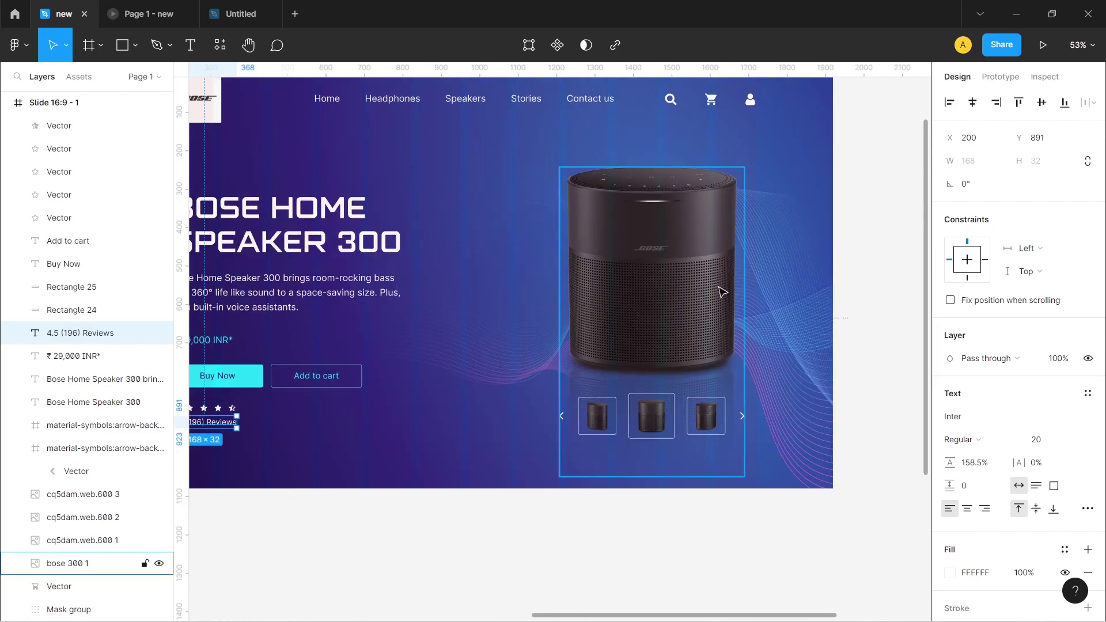
scroll(605, 259, "right", 3)
scroll(509, 235, "up", 3, "ctrl")
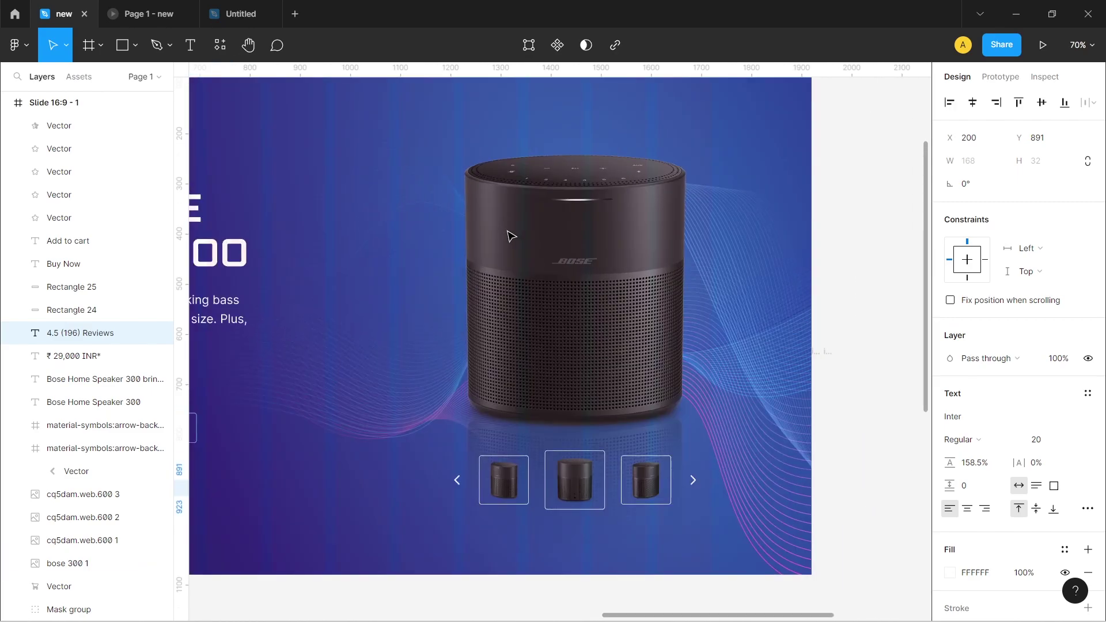
Draw a circle overlapping the left side of the speaker image.
left_click(135, 45)
left_click(95, 132)
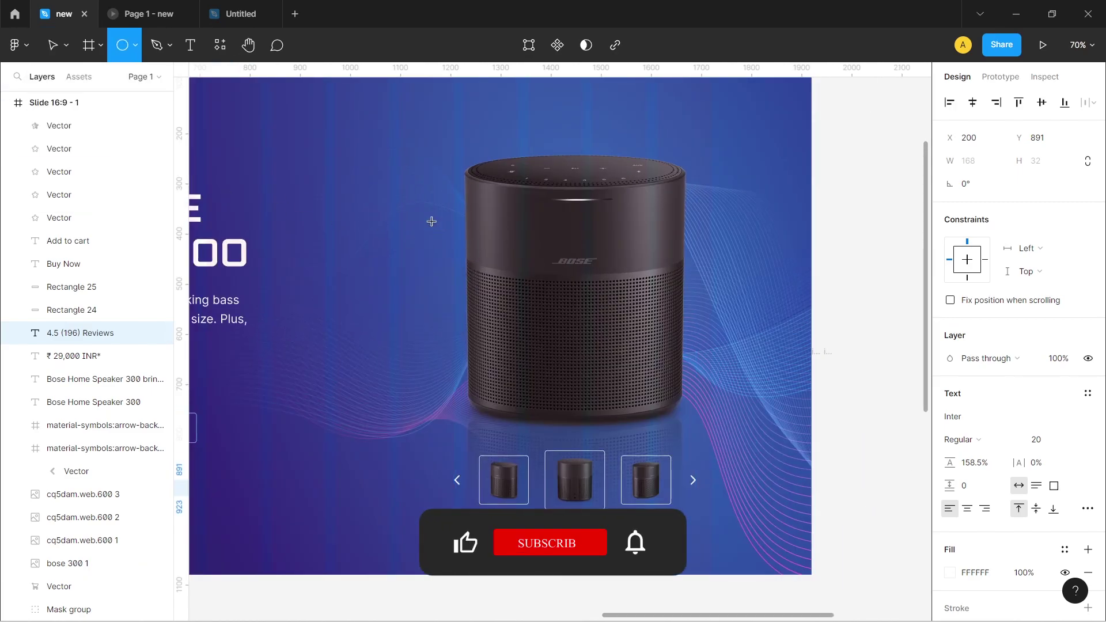
left_click_drag(423, 213, 505, 291)
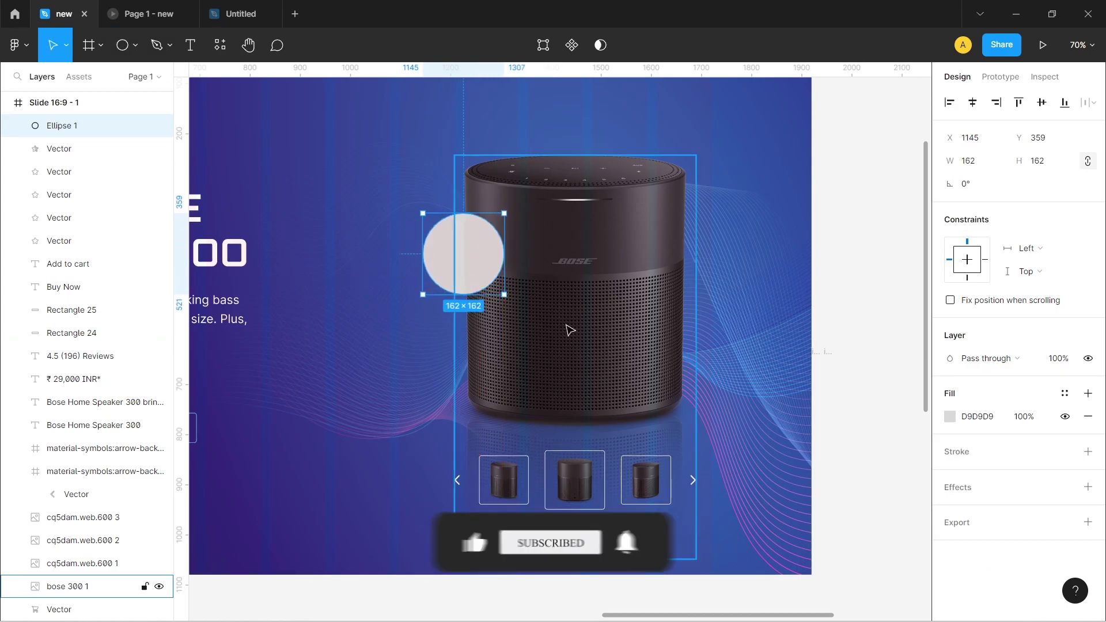
Fill the circle with the sampled cyan swatch at 70% opacity.
left_click_drag(252, 214, 592, 407)
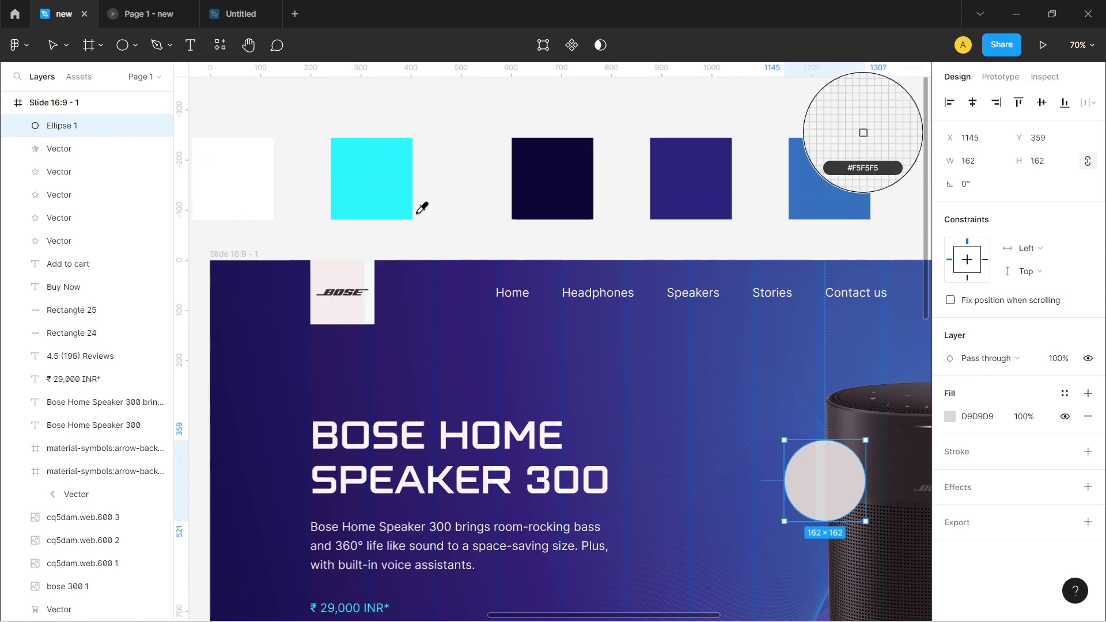
left_click(404, 199)
left_click_drag(772, 457, 505, 272)
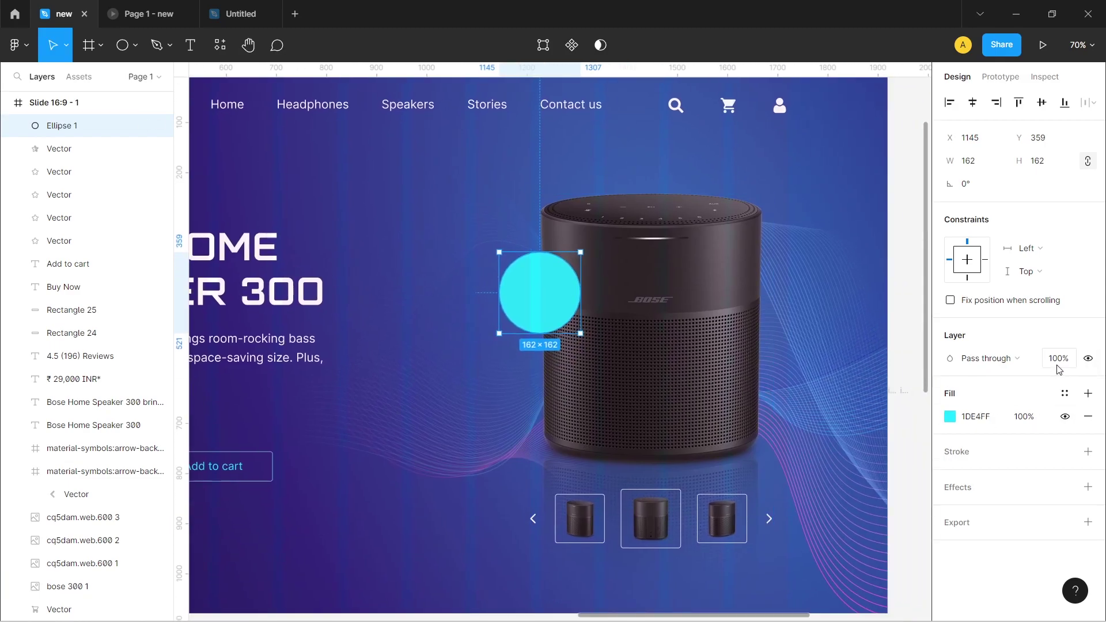
left_click(1029, 419)
type("70")
key("Return")
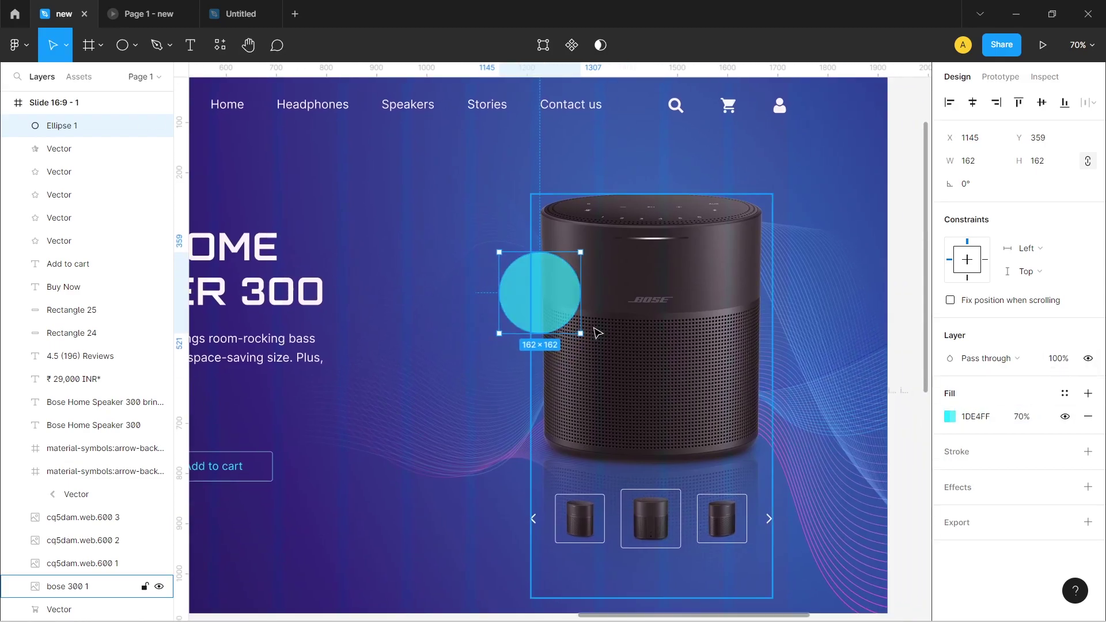
Start a new text layer beside the slide.
scroll(554, 288, "down", 3)
scroll(554, 288, "up", 3)
scroll(554, 288, "right", 5)
scroll(822, 355, "right", 1)
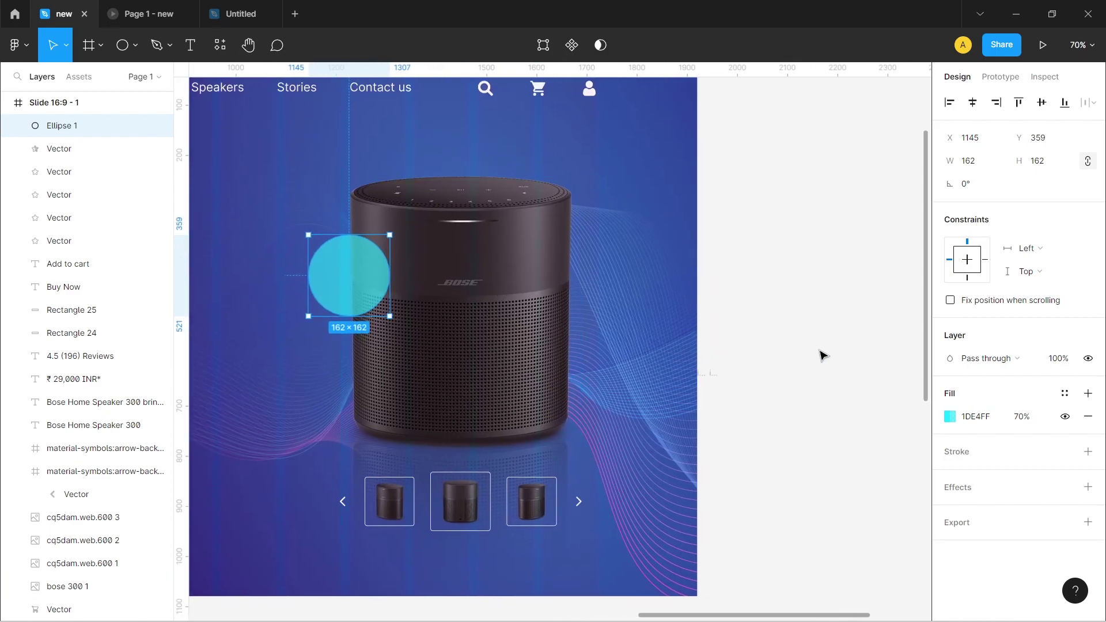
key("t")
left_click(785, 279)
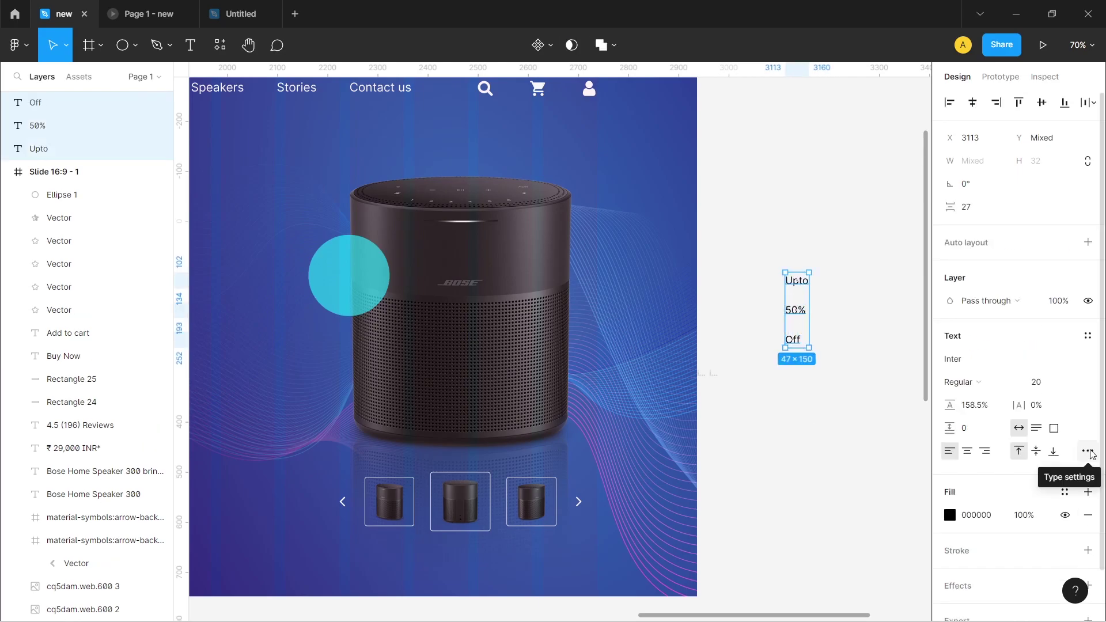
Set the three badge texts (Upto, 50%, Off) to uppercase case.
left_click(1088, 452)
left_click(863, 540)
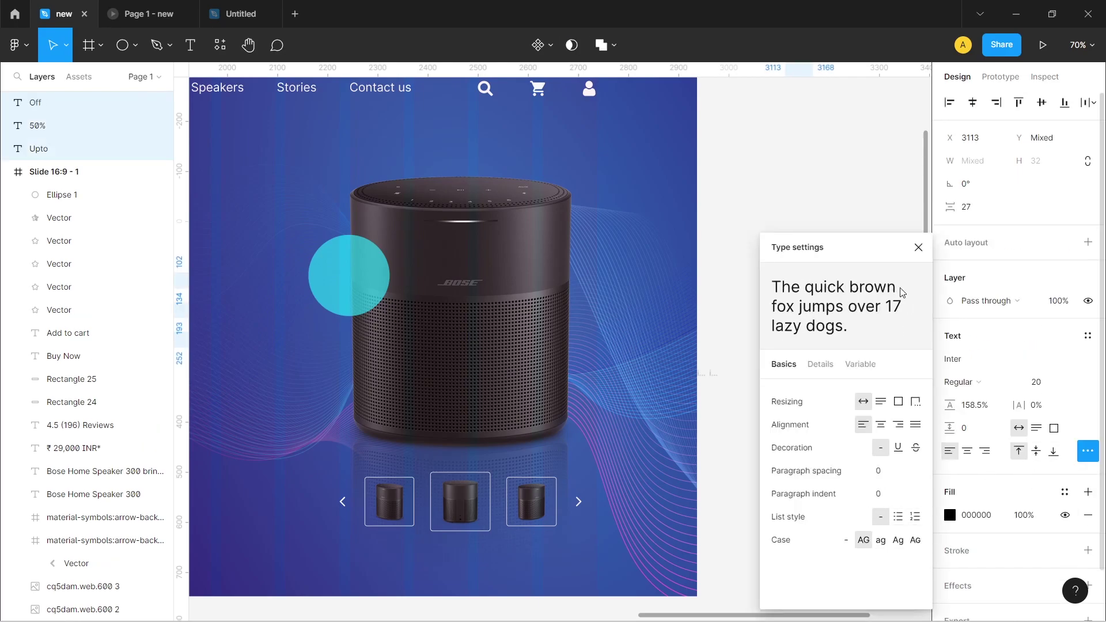
left_click(918, 247)
scroll(845, 381, "right", 1)
left_click(845, 382)
Make the 50% text Extra Bold at size 64.
left_click(769, 311)
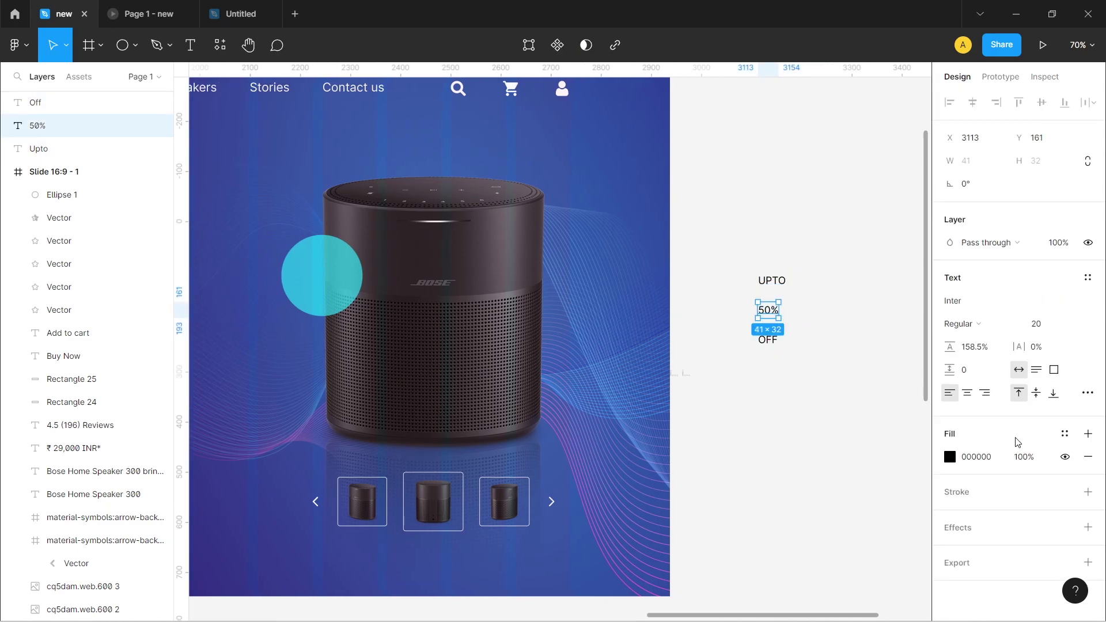
left_click(979, 325)
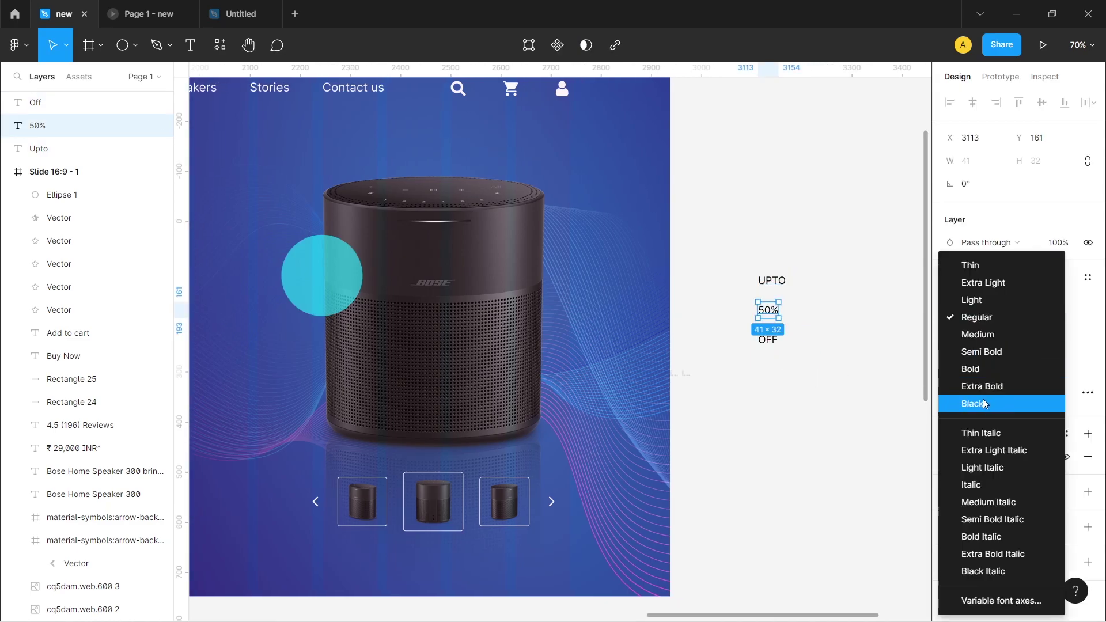
left_click(982, 403)
left_click(974, 323)
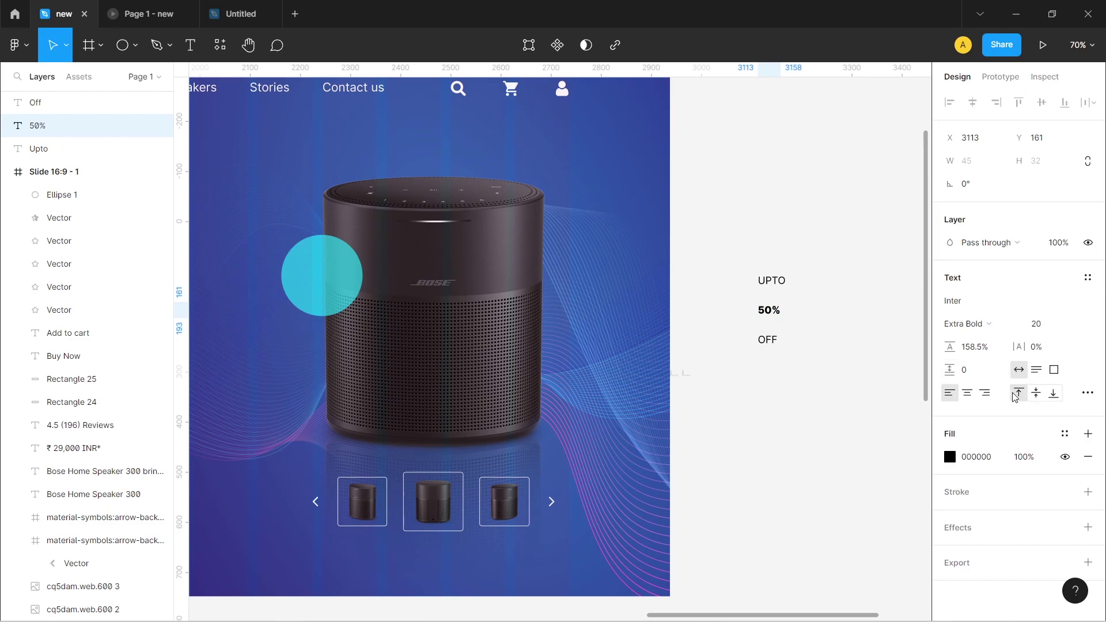
left_click(1072, 324)
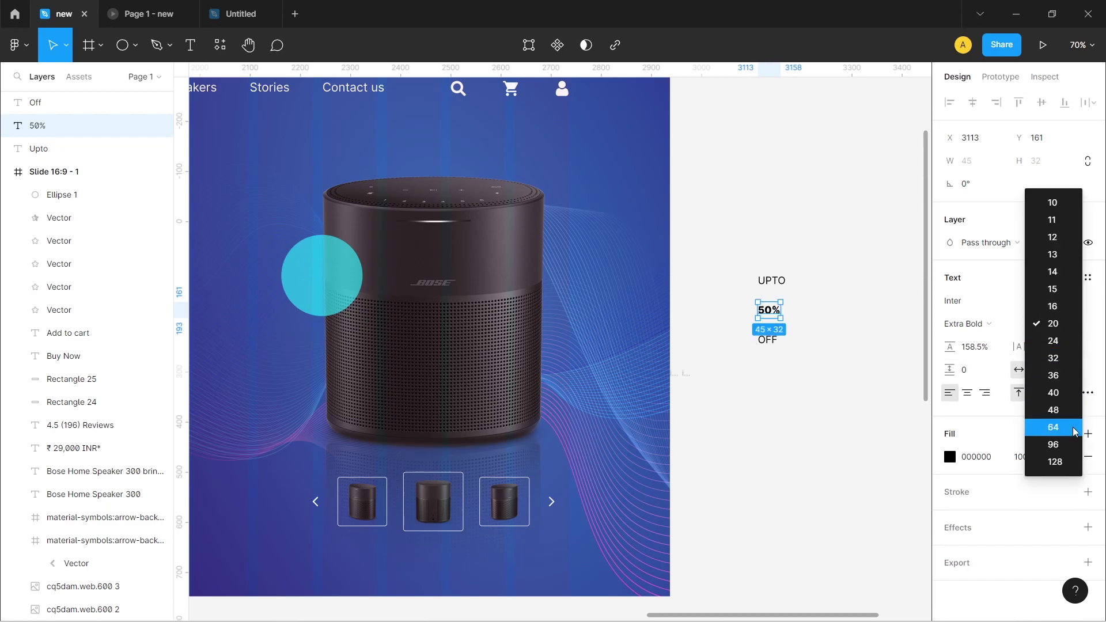
left_click(1067, 427)
Stack UPTO, 50% and OFF centre-aligned with tighter spacing.
left_click_drag(792, 328, 778, 303)
mouse_move(737, 264)
left_mouse_down()
mouse_move(817, 354)
mouse_move(789, 328)
mouse_move(796, 359)
left_mouse_up()
left_click(972, 102)
left_click(789, 348)
Colour the badge texts white, group them, and place the group on the cyan circle.
key("i")
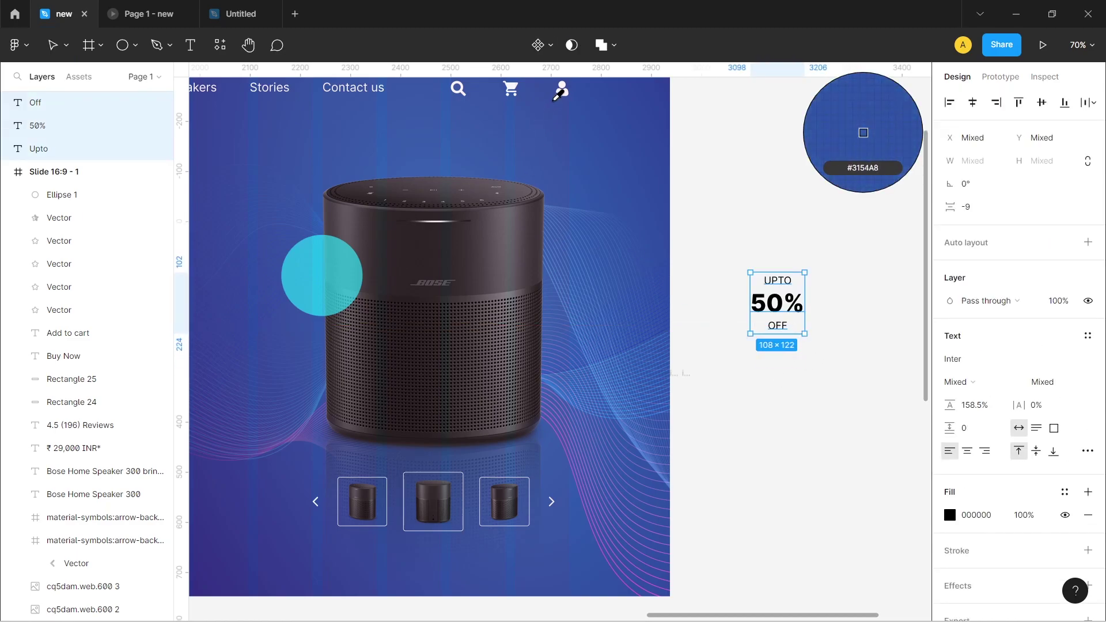
left_click(562, 89)
key("ctrl+g")
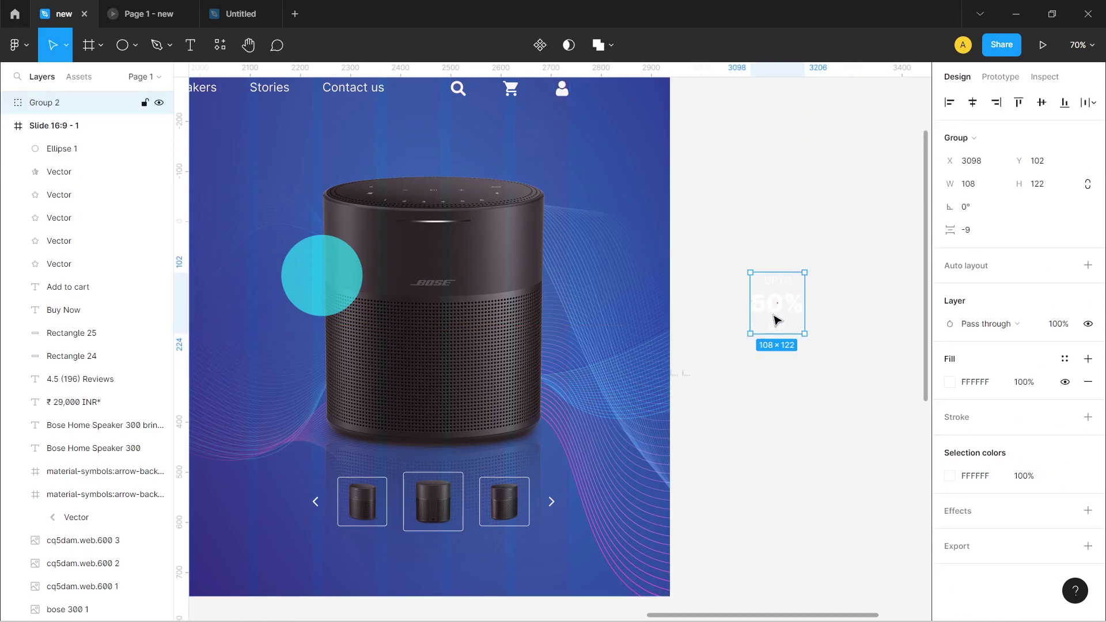
left_click_drag(772, 316, 324, 290)
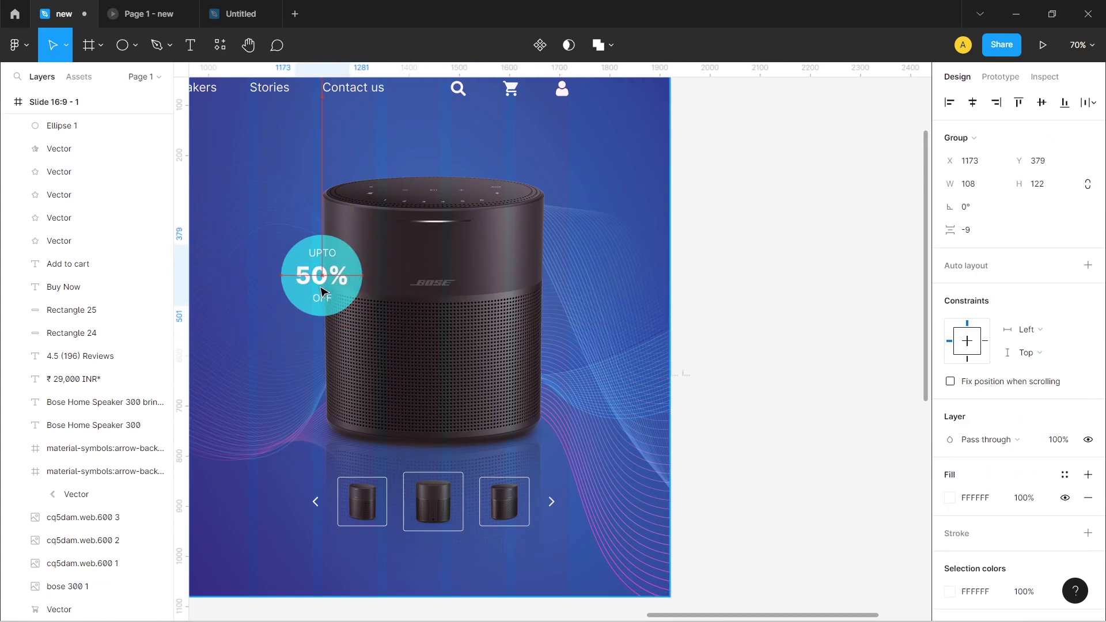
Nudge the heading-to-reviews block up slightly, then preview the slide again.
key("ctrl+alt+Return")
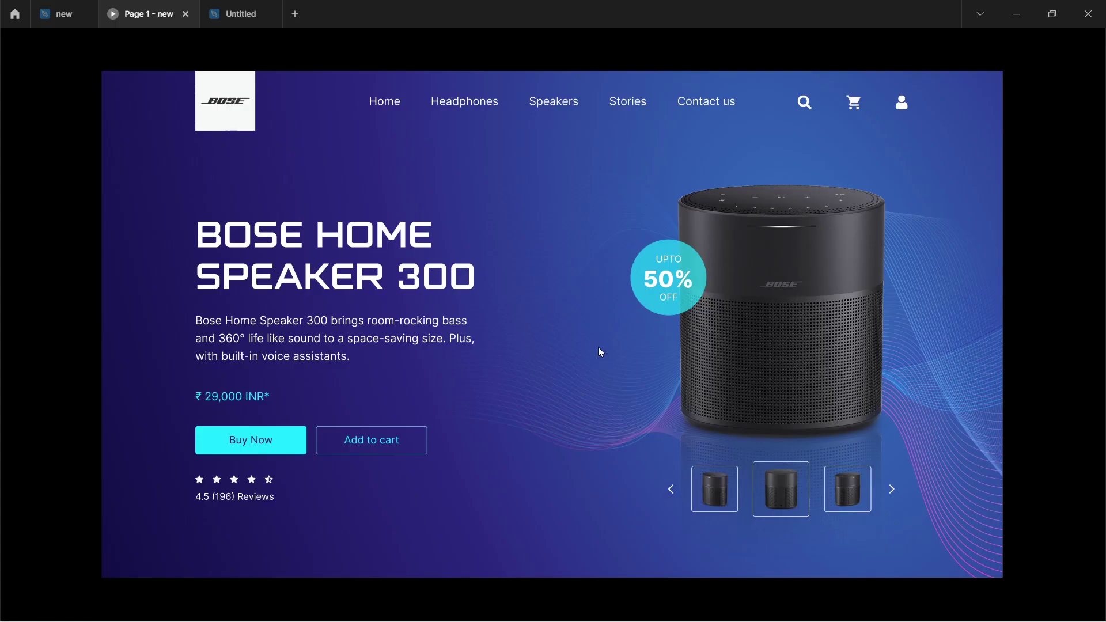
key("Escape")
key("ctrl+shift+Tab")
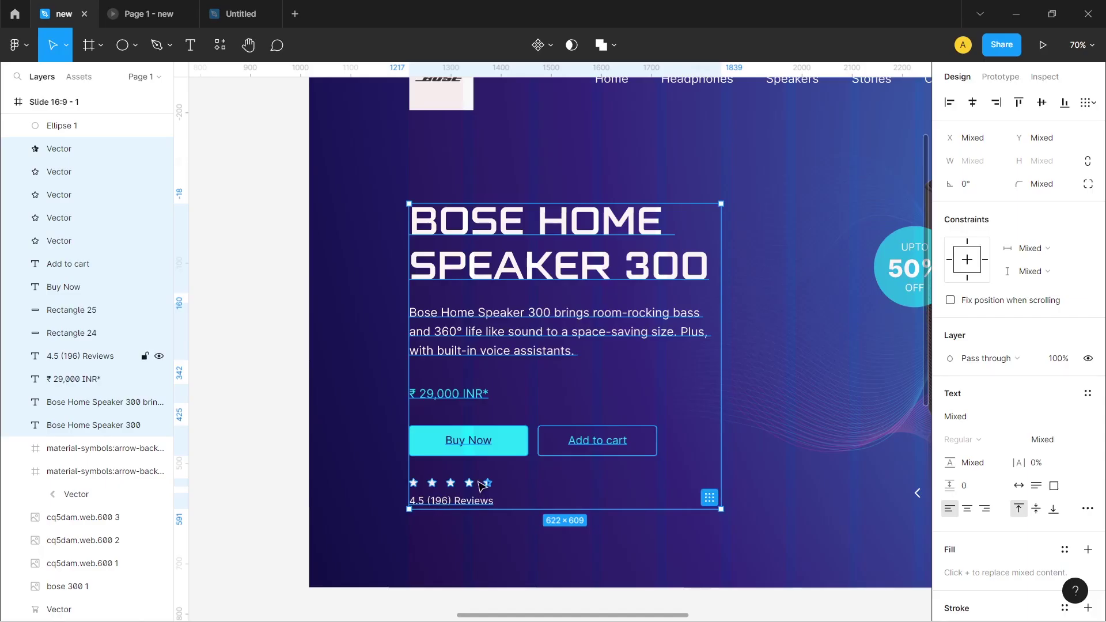
left_click_drag(514, 266, 516, 247)
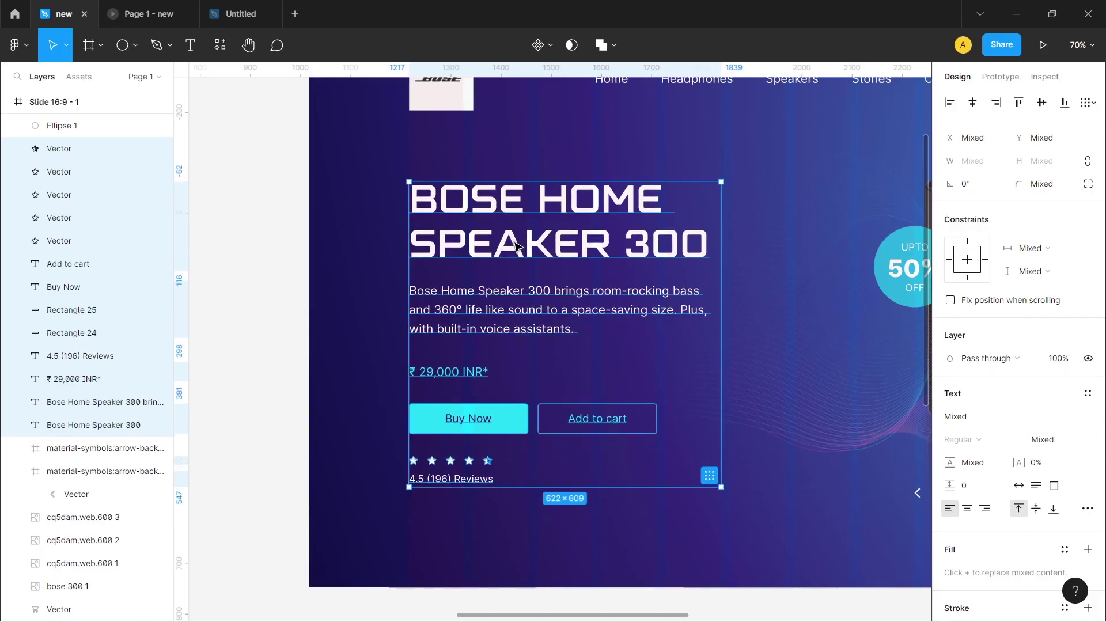
key("ctrl+alt+Return")
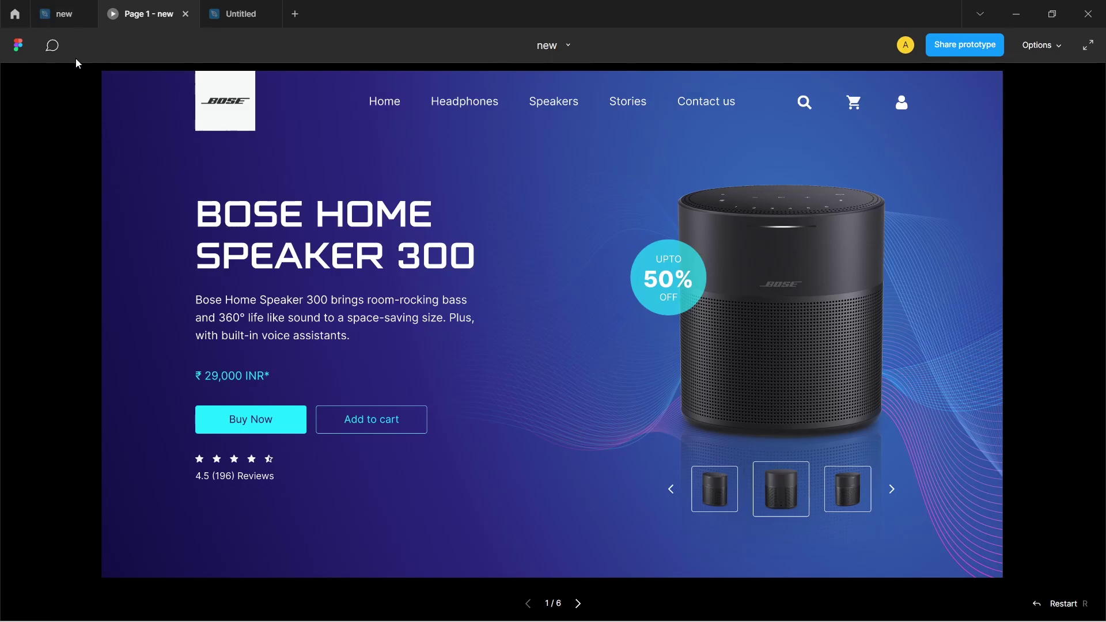
Show the finished Bose Home Speaker 300 slide full-screen in presentation mode.
left_click(63, 14)
key("shift+1")
key("ctrl+alt+Return")
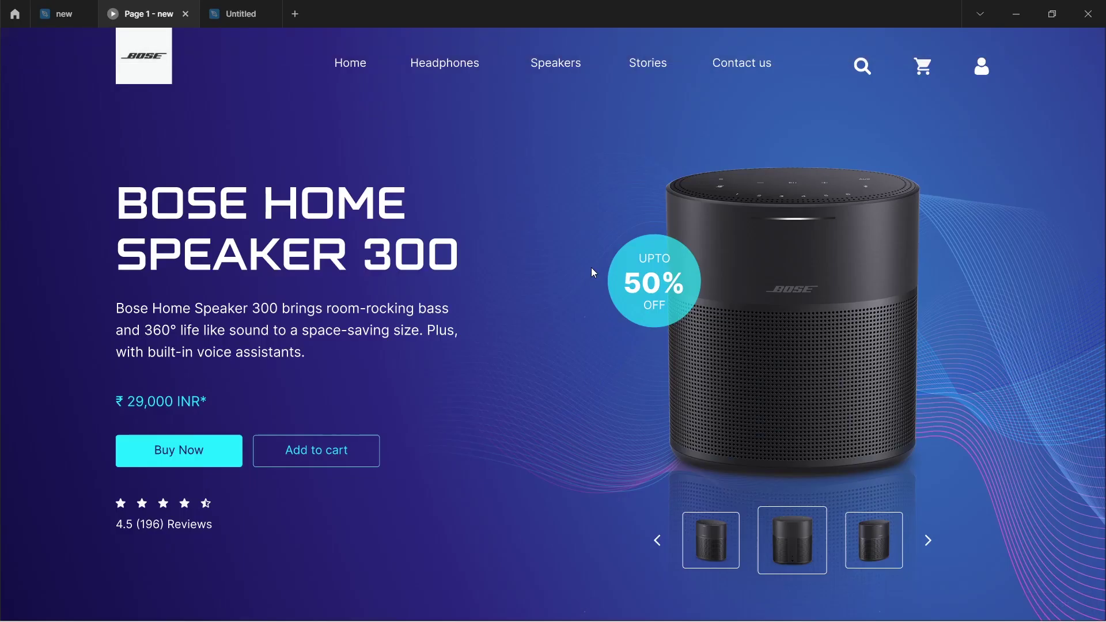